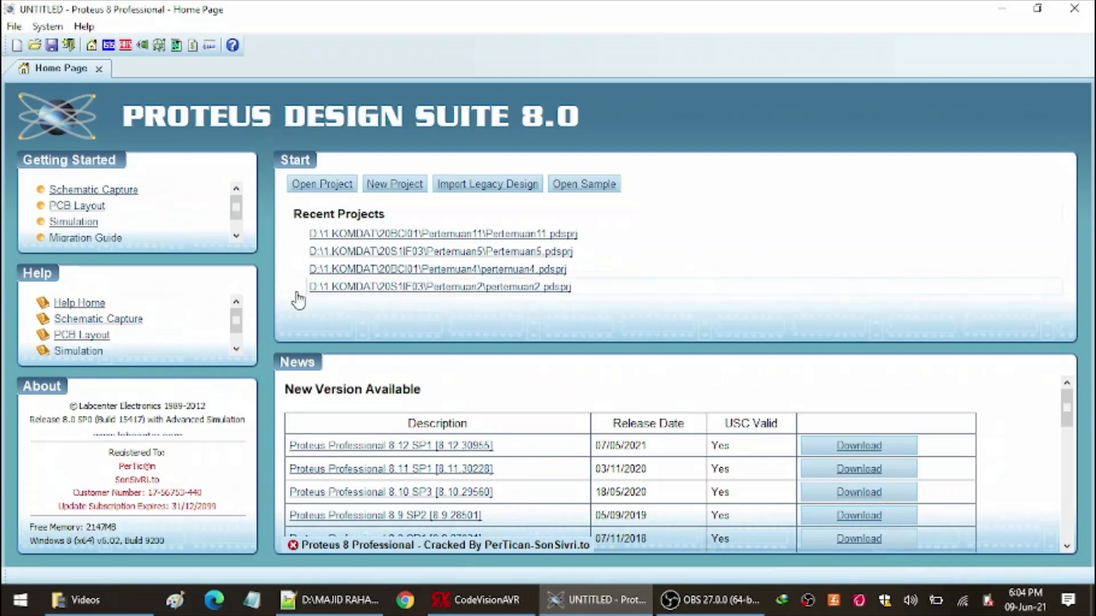
Start a new project and name it Pertemuan11.
{"action": "left_click", "coordinate": [12, 27]}
{"action": "left_click", "coordinate": [34, 46]}
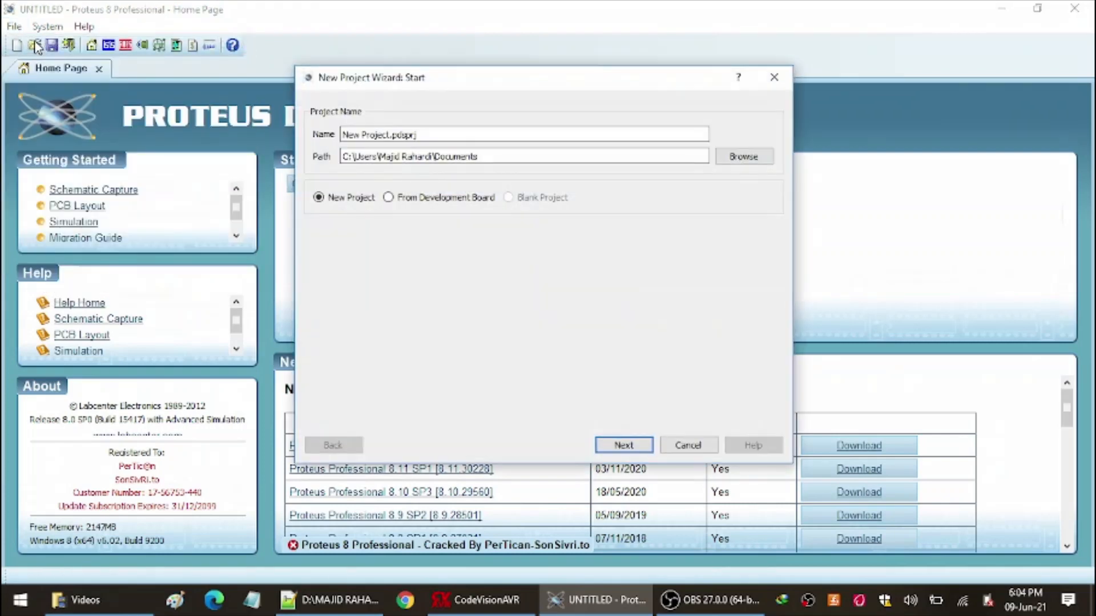
{"action": "left_click_drag", "start_coordinate": [445, 134], "coordinate": [316, 147]}
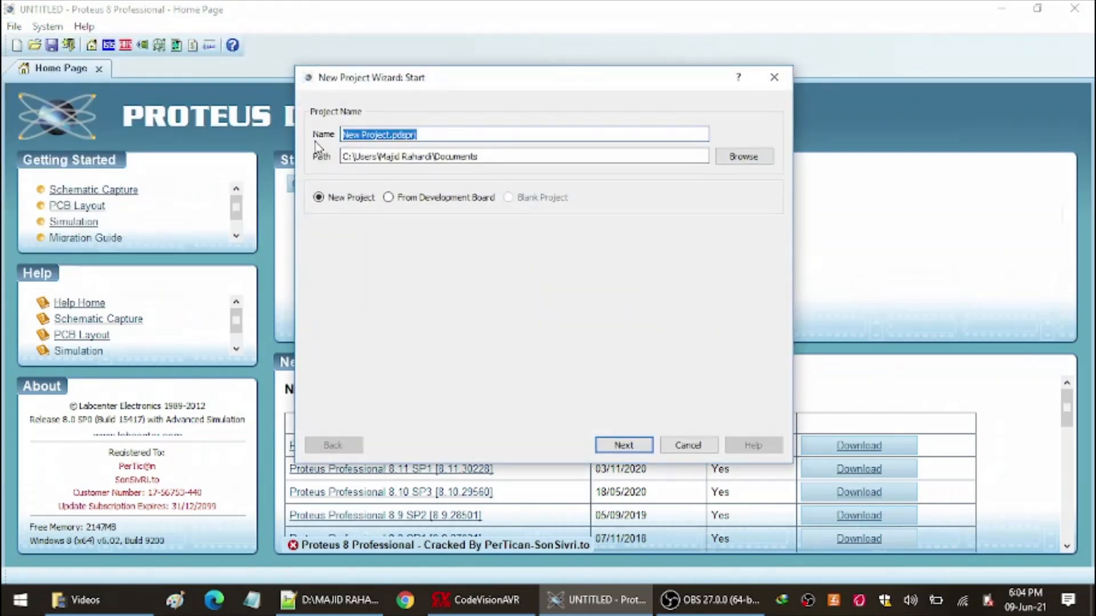
{"action": "type", "text": "Per"}
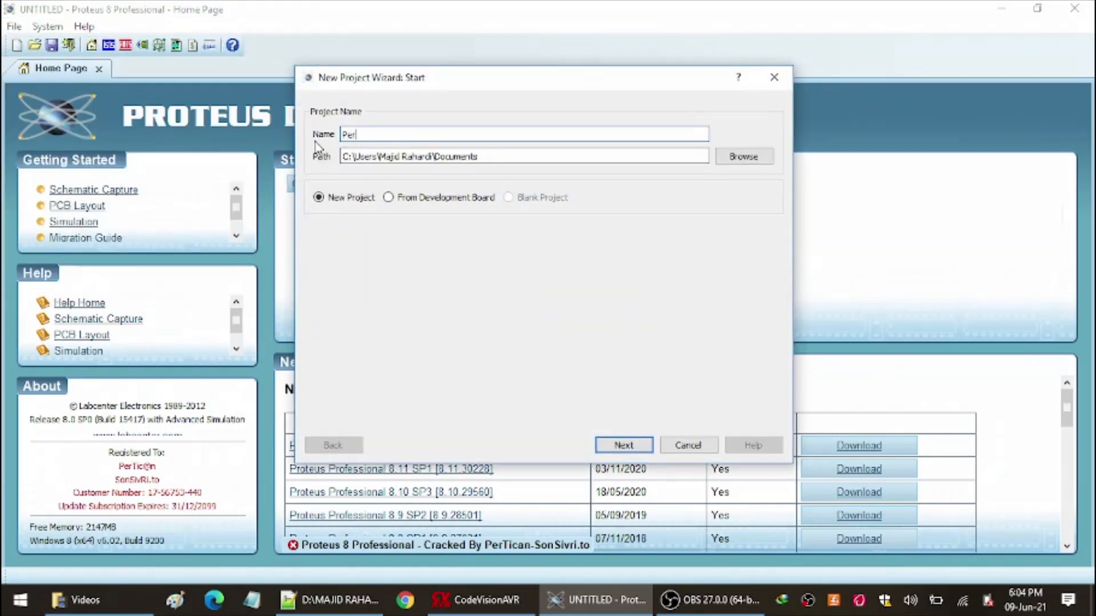
{"action": "type", "text": "temuan11"}
{"action": "key", "text": "ctrl+a"}
Create a Pertemuan11 folder inside D:\1.KOMDAT\20S1IF03 and set it as the project's save path.
{"action": "left_click", "coordinate": [740, 155]}
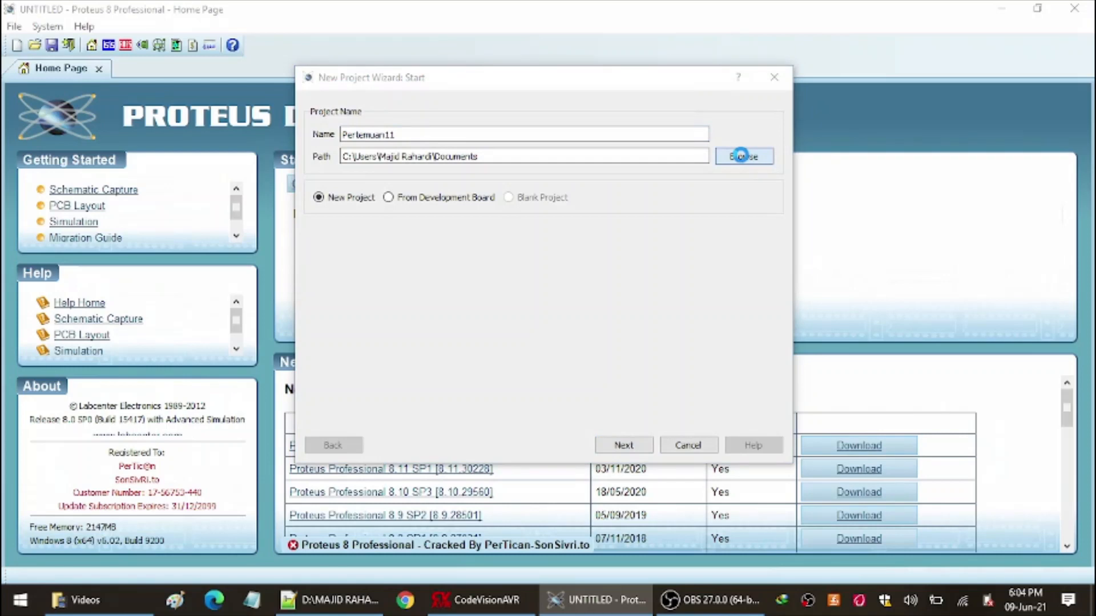
{"action": "left_click", "coordinate": [392, 217]}
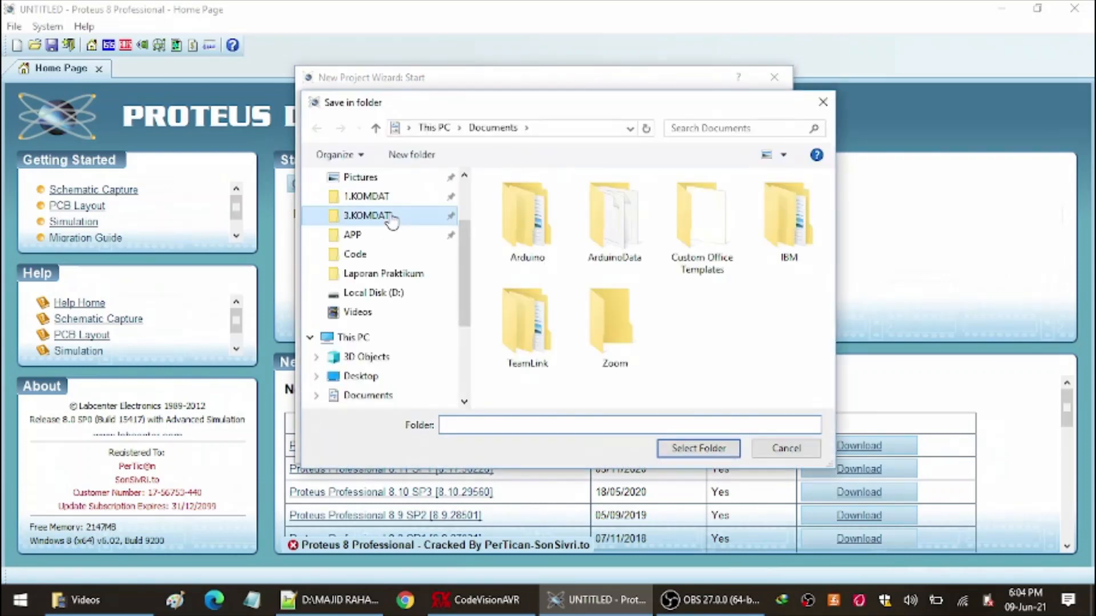
{"action": "left_click", "coordinate": [370, 196]}
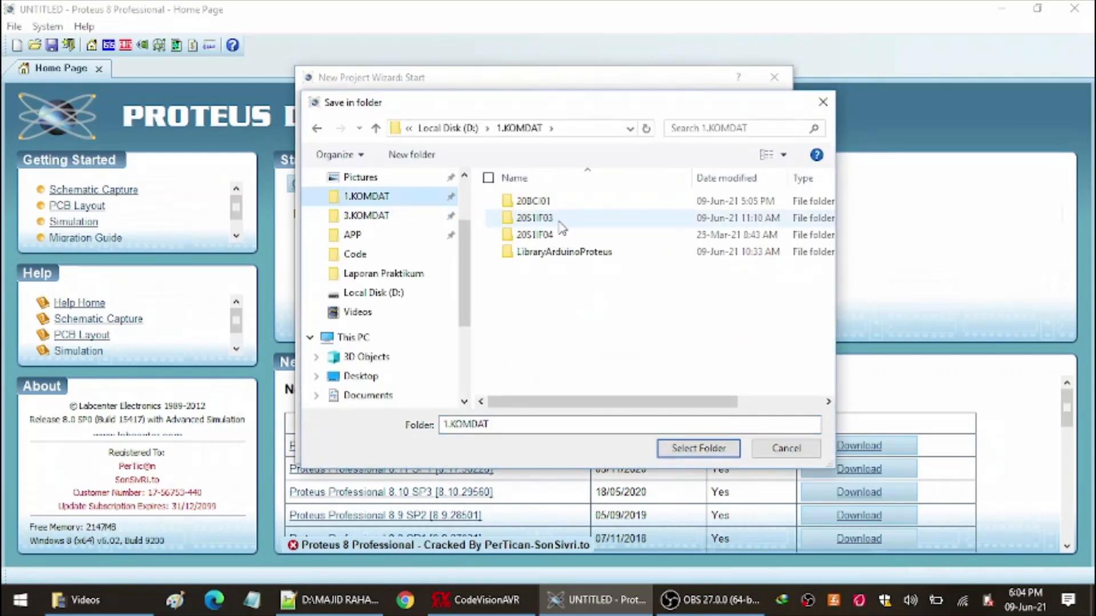
{"action": "left_click", "coordinate": [564, 223]}
{"action": "double_click", "coordinate": [568, 218]}
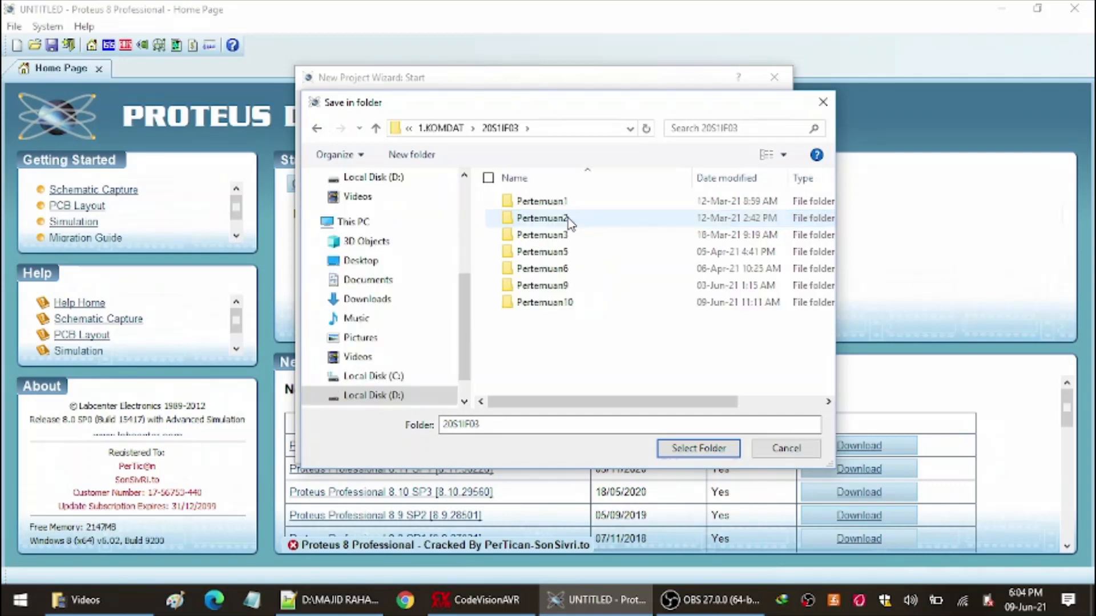
{"action": "left_click", "coordinate": [430, 160]}
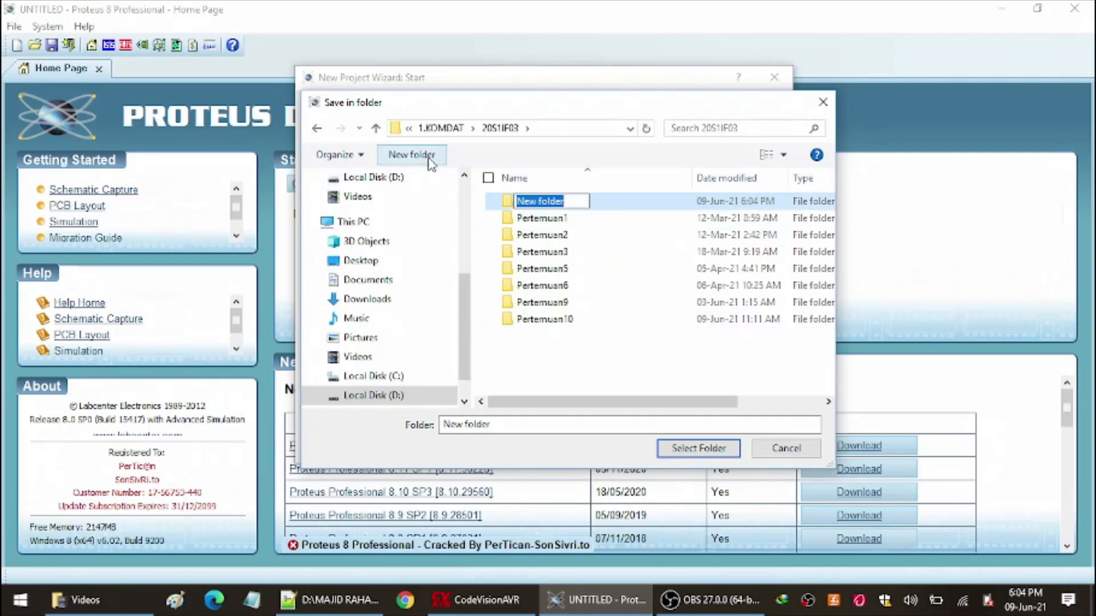
{"action": "type", "text": "Pertemuan11"}
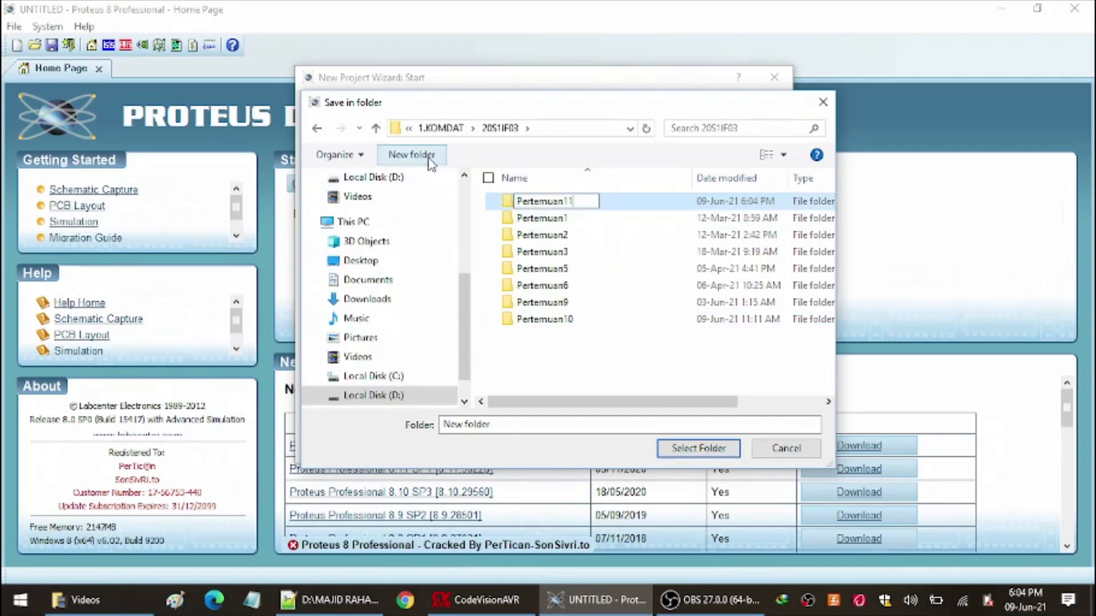
{"action": "key", "text": "Return"}
{"action": "key", "text": "Return"}
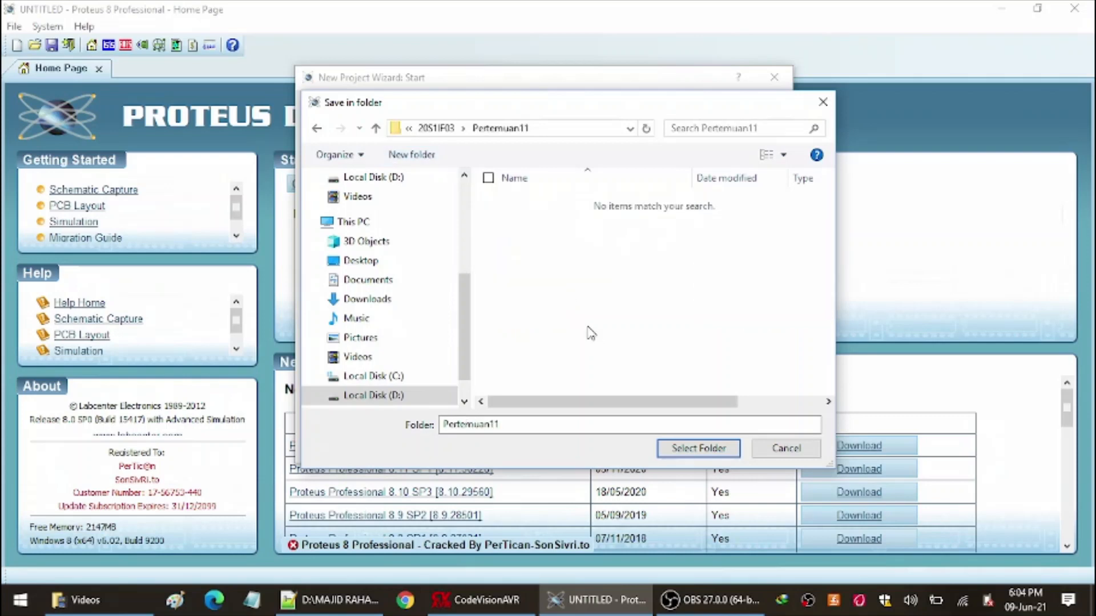
{"action": "left_click", "coordinate": [701, 450]}
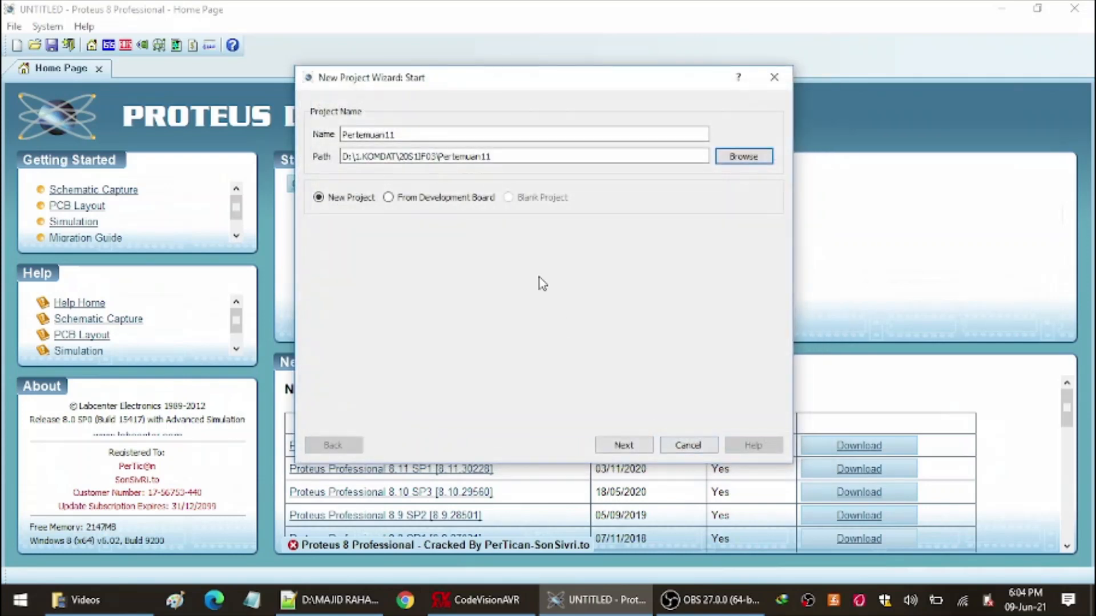
Finish the project setup with a schematic from the Landscape A4 template and no firmware project.
{"action": "left_click", "coordinate": [628, 447]}
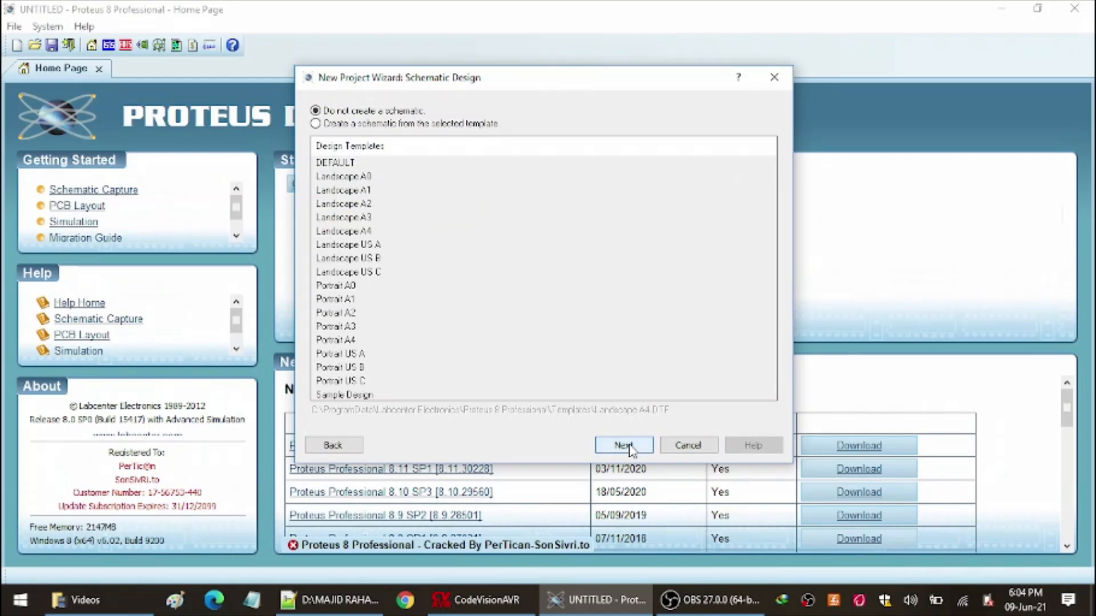
{"action": "left_click", "coordinate": [367, 124]}
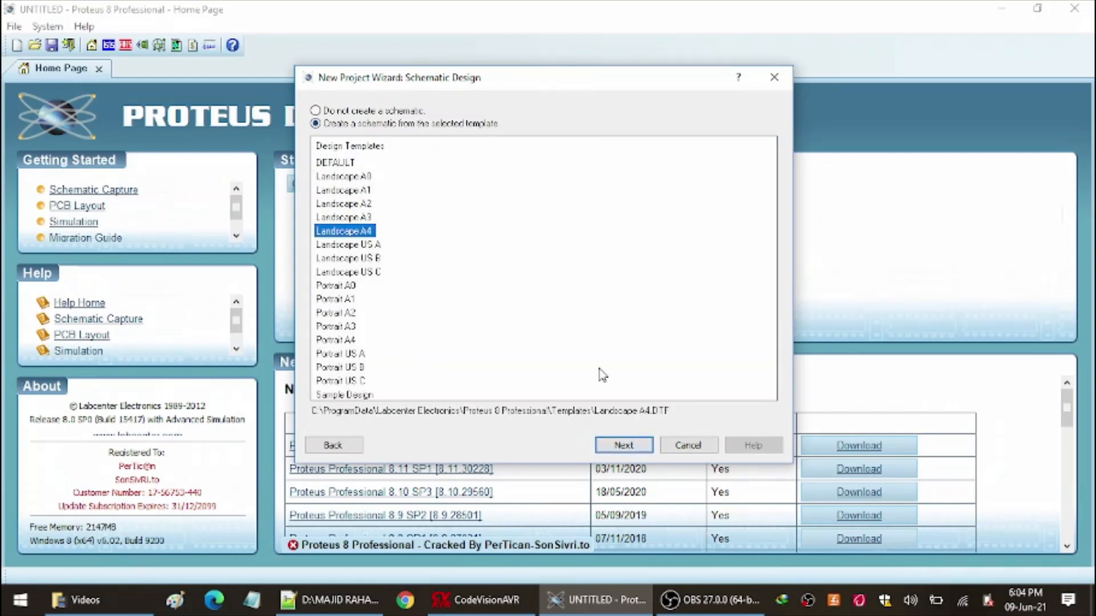
{"action": "left_click", "coordinate": [611, 446]}
{"action": "left_click", "coordinate": [613, 445]}
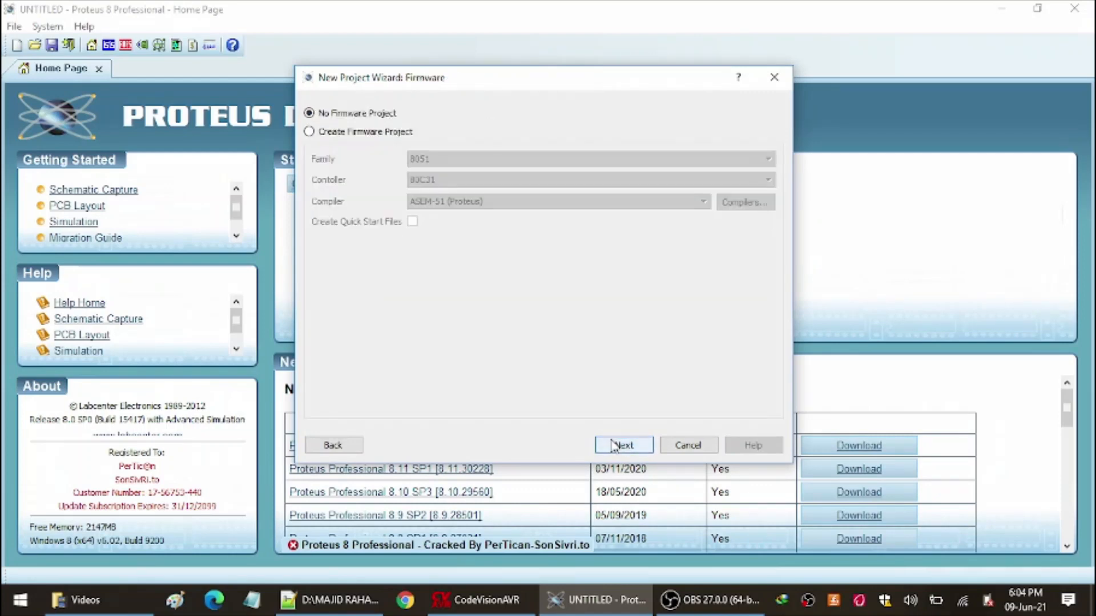
{"action": "left_click", "coordinate": [613, 445]}
{"action": "left_click", "coordinate": [622, 447]}
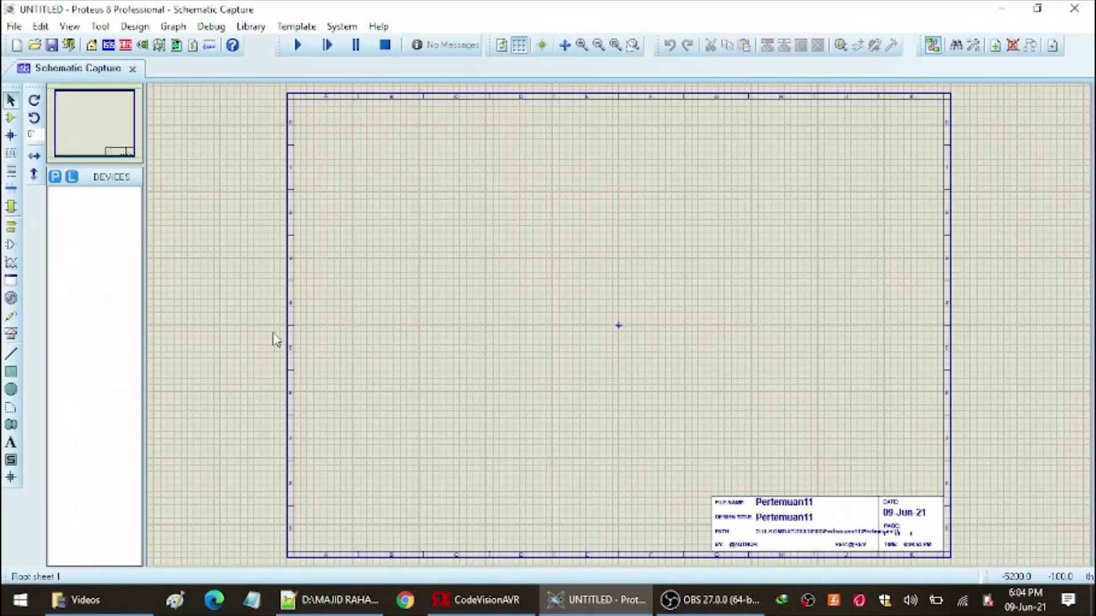
Search the device library for atmega32 and add the ATMEGA32 microcontroller to the device list.
{"action": "left_click", "coordinate": [56, 176]}
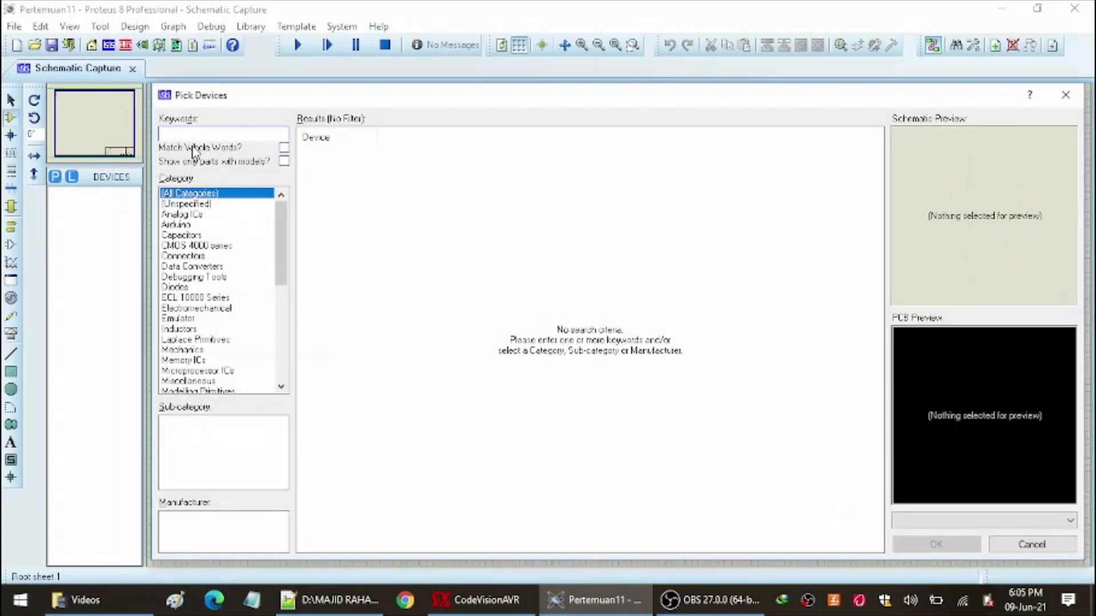
{"action": "type", "text": "atmega32"}
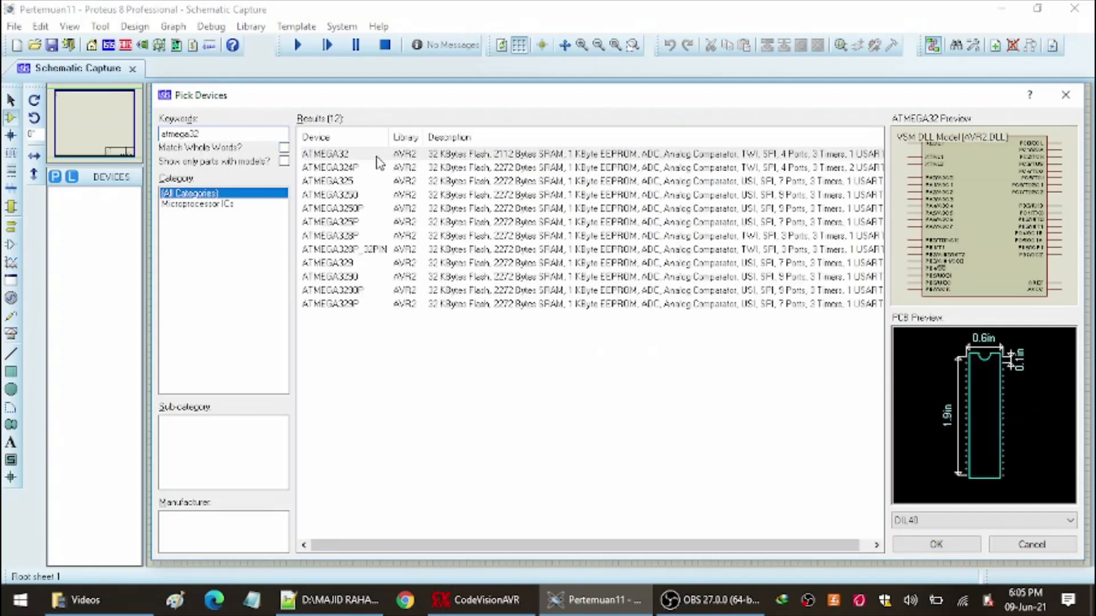
{"action": "double_click", "coordinate": [378, 158]}
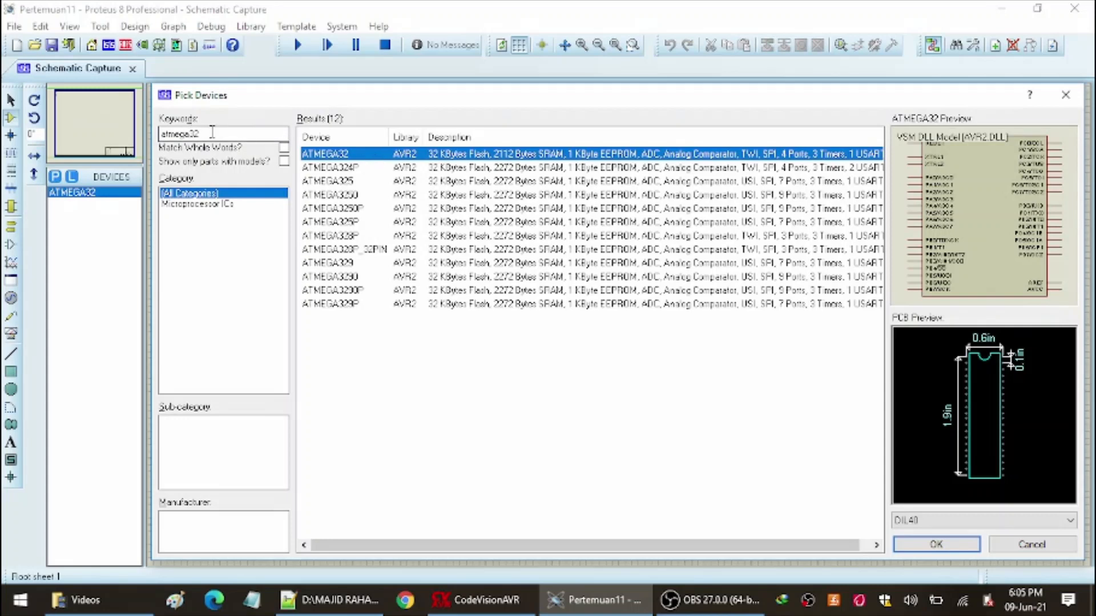
Search the device library for torch and add the TORCH_LDR light-dependent resistor to the device list.
{"action": "left_click_drag", "start_coordinate": [212, 133], "coordinate": [162, 135]}
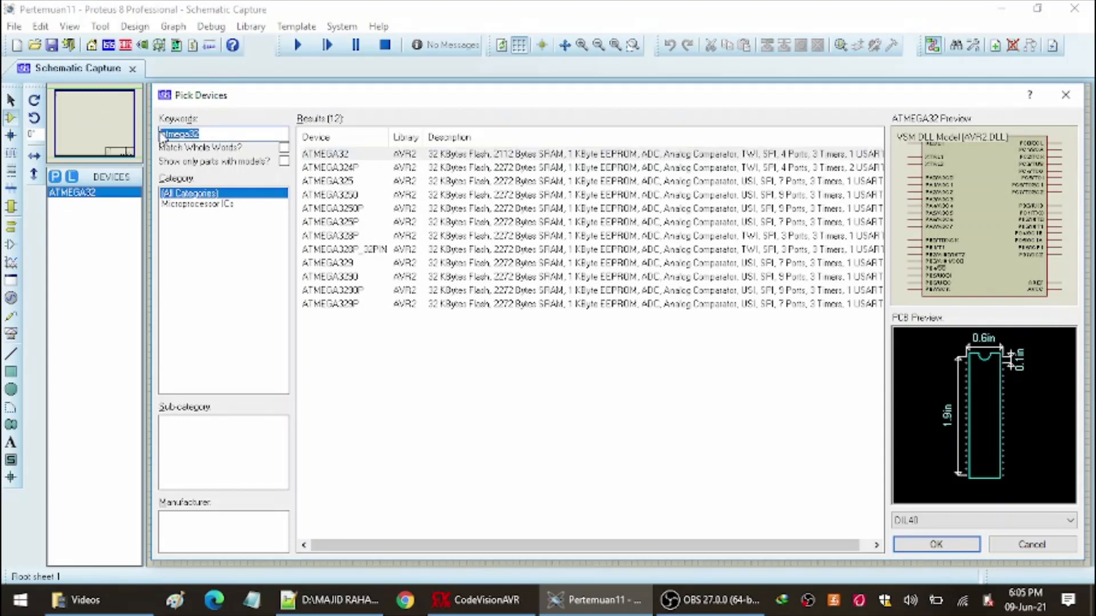
{"action": "type", "text": "re"}
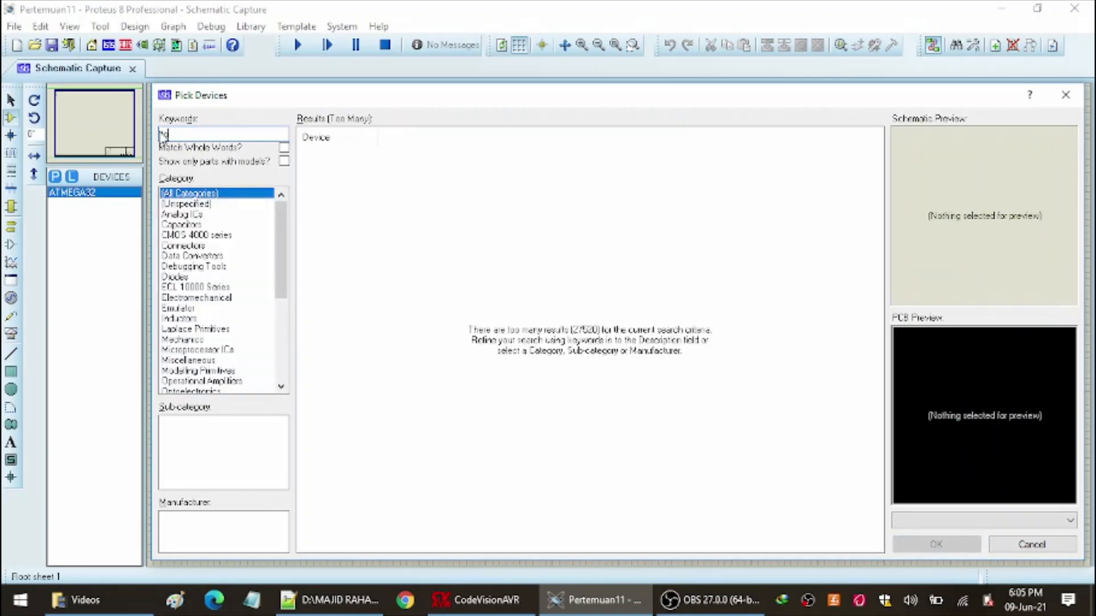
{"action": "type", "text": "rch"}
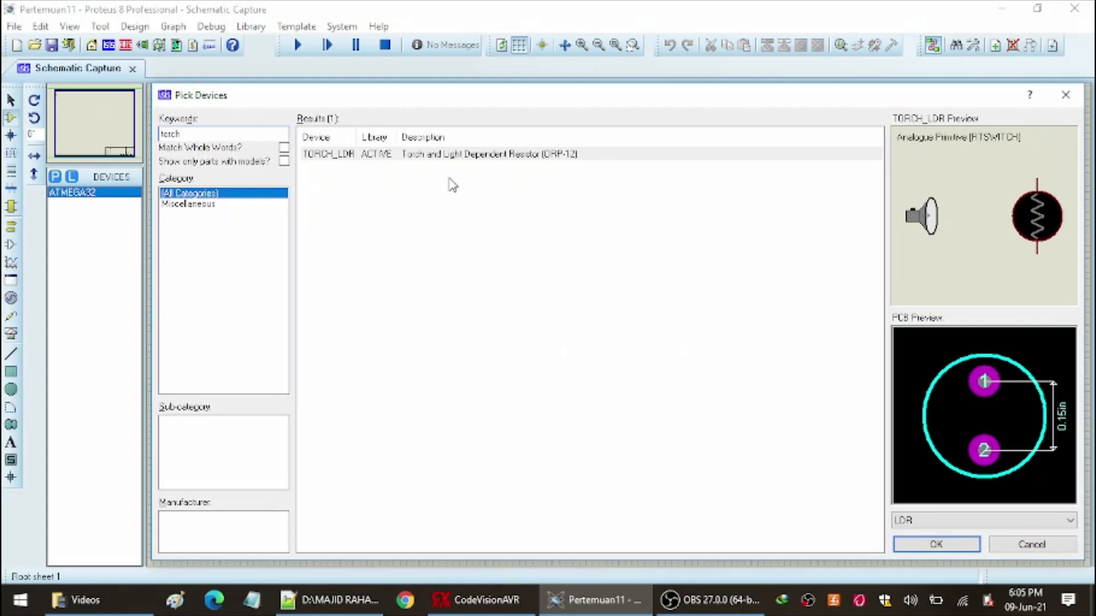
{"action": "left_click", "coordinate": [572, 160]}
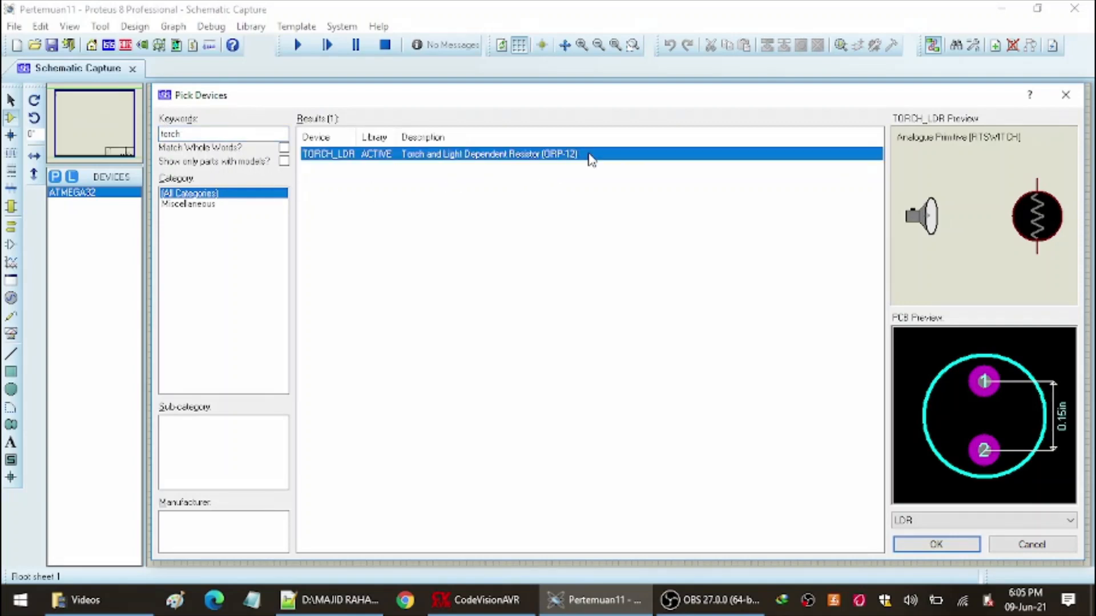
{"action": "double_click", "coordinate": [592, 159]}
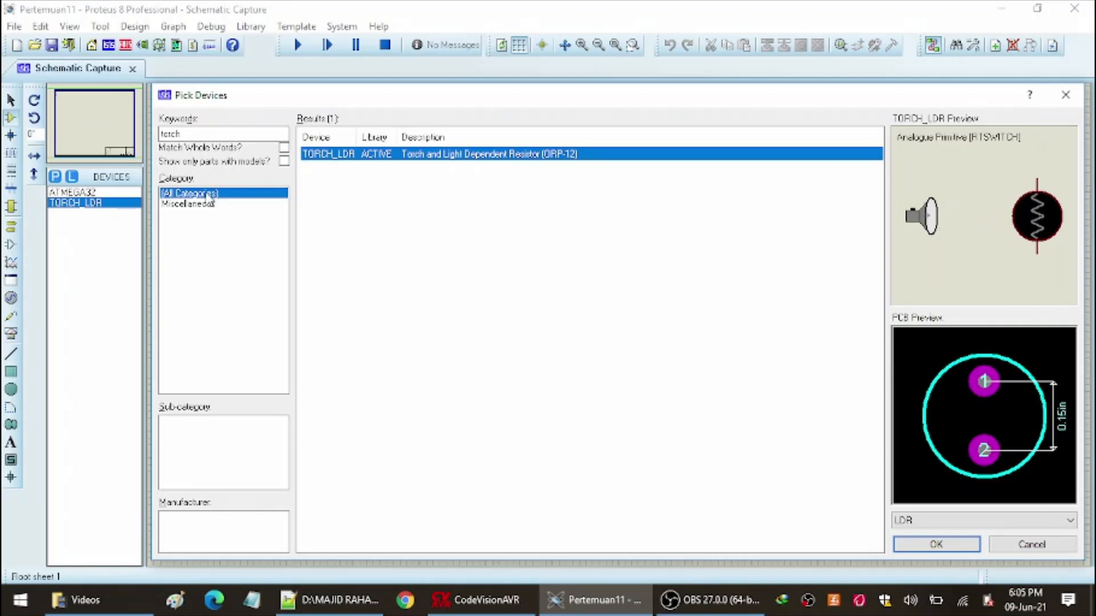
Search the device library for res and add the generic resistor RES to the device list.
{"action": "left_click_drag", "start_coordinate": [195, 136], "coordinate": [160, 133]}
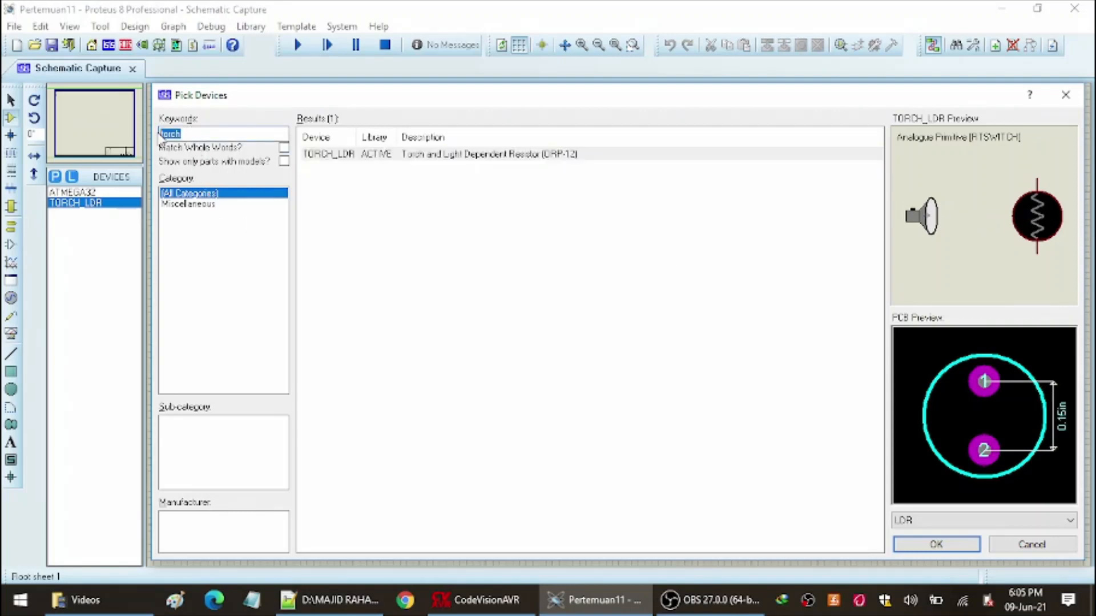
{"action": "type", "text": "res"}
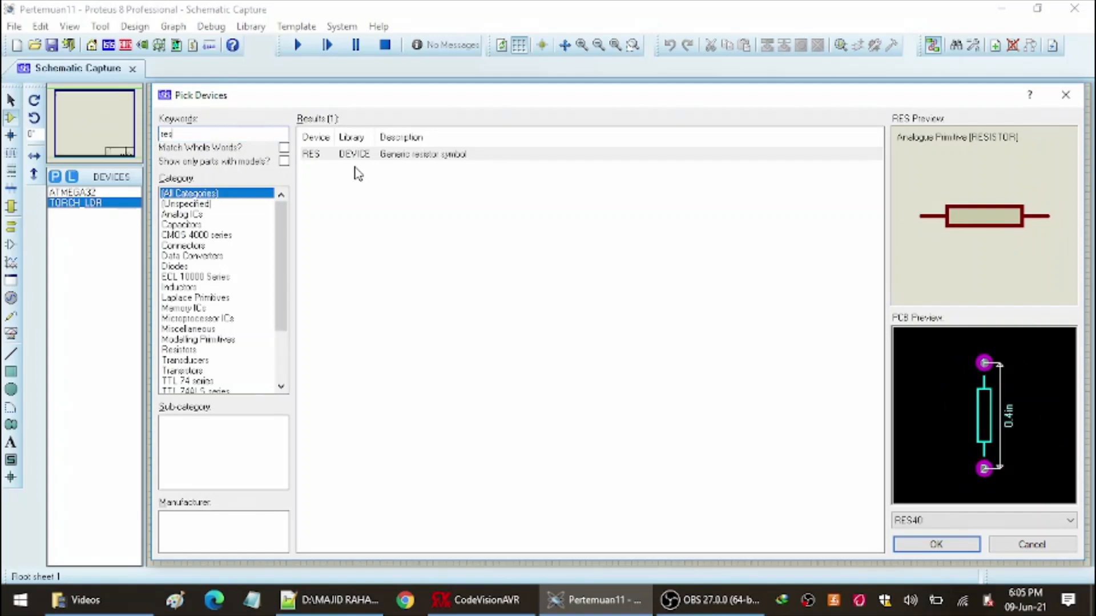
{"action": "left_click", "coordinate": [496, 159]}
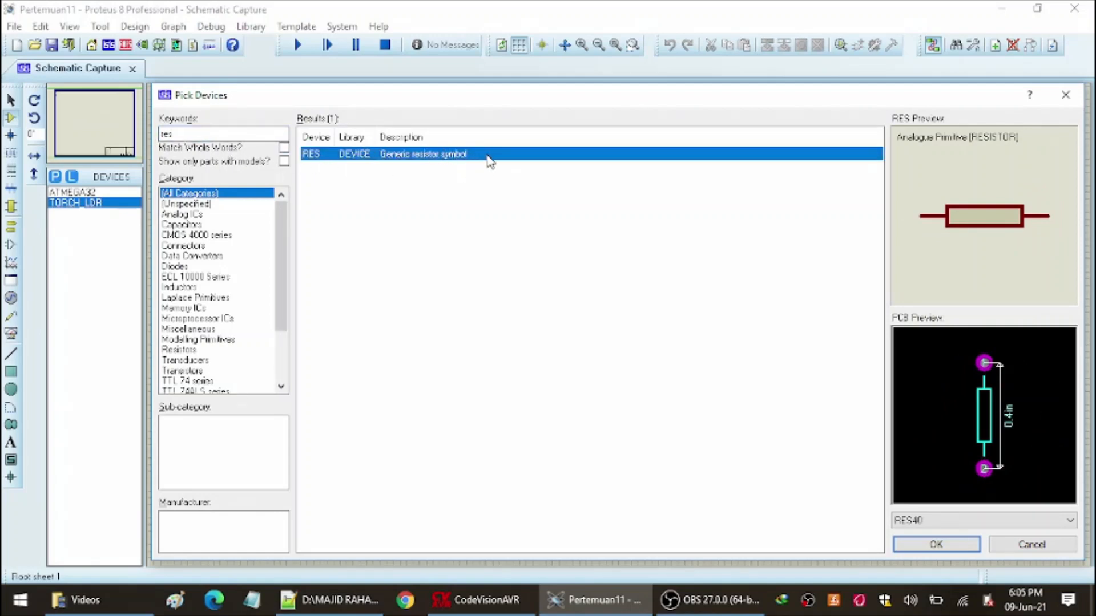
{"action": "double_click", "coordinate": [487, 159]}
Search the device library for lcd and add the LM016L 16x2 alphanumeric LCD to the device list.
{"action": "left_click_drag", "start_coordinate": [212, 139], "coordinate": [159, 143]}
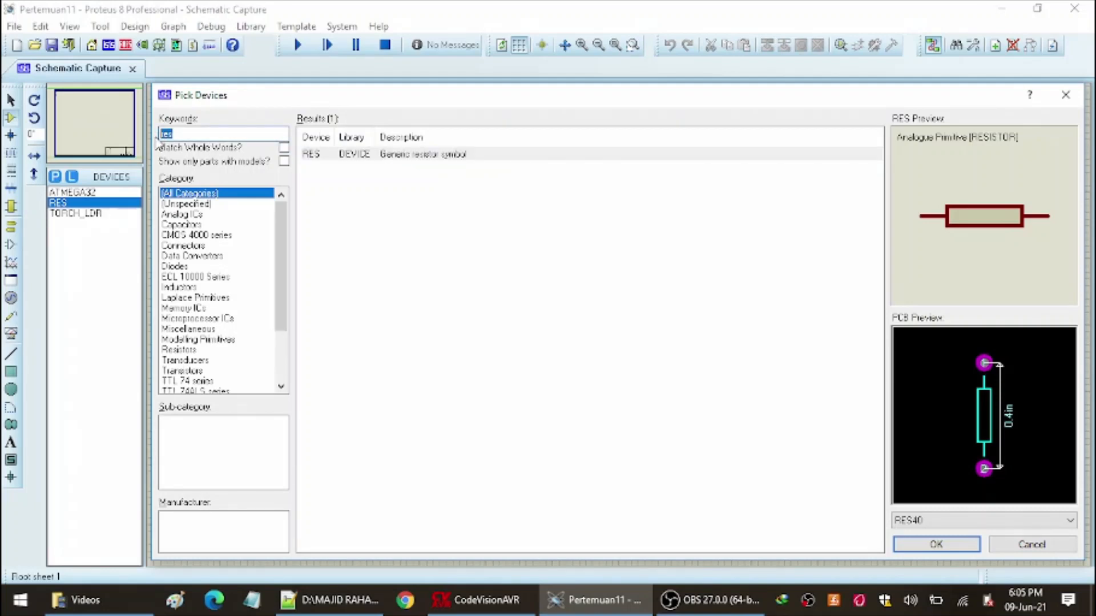
{"action": "type", "text": "lcd"}
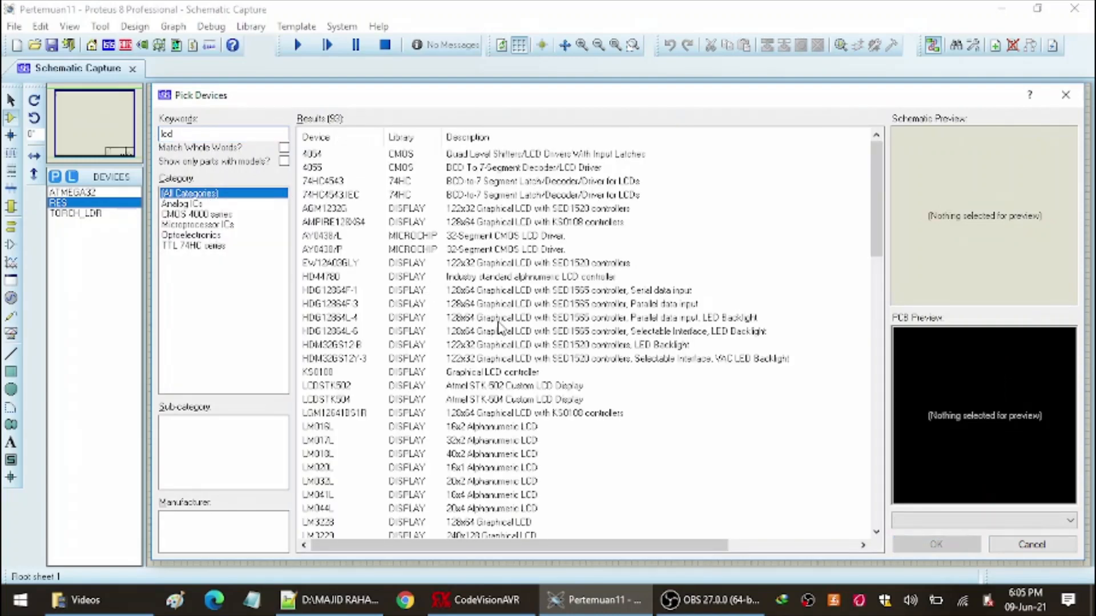
{"action": "scroll", "coordinate": [447, 420], "scroll_direction": "down", "scroll_amount": 2}
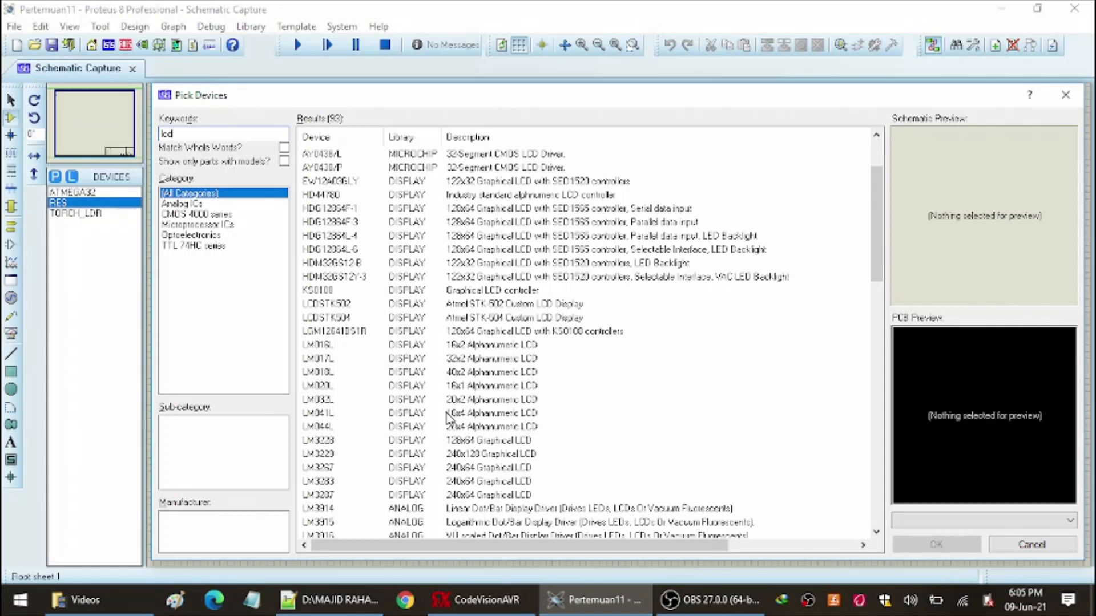
{"action": "left_click", "coordinate": [447, 346]}
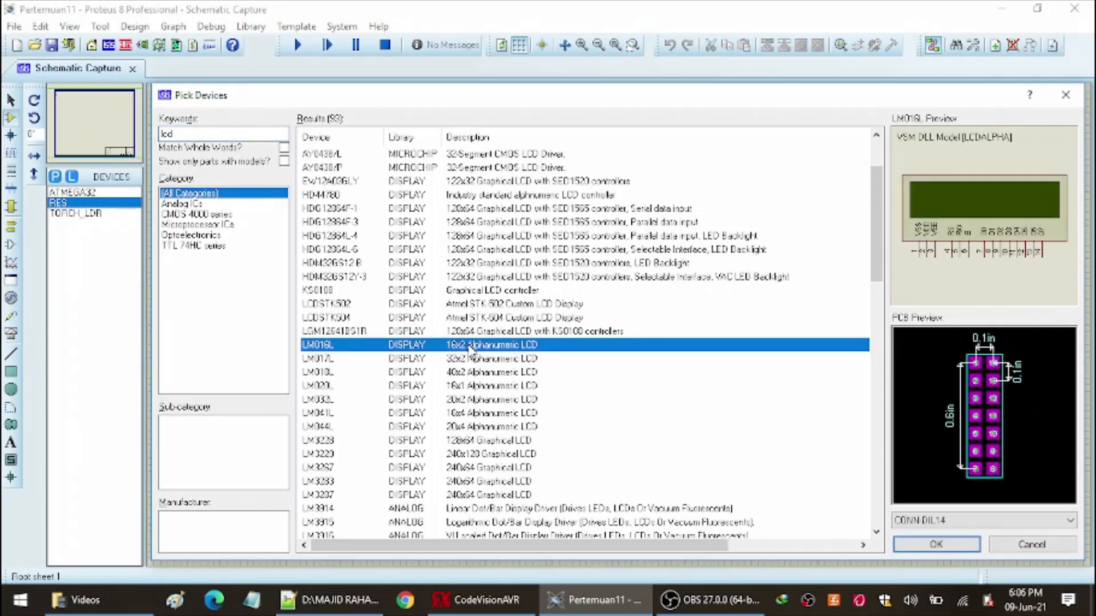
{"action": "double_click", "coordinate": [471, 345]}
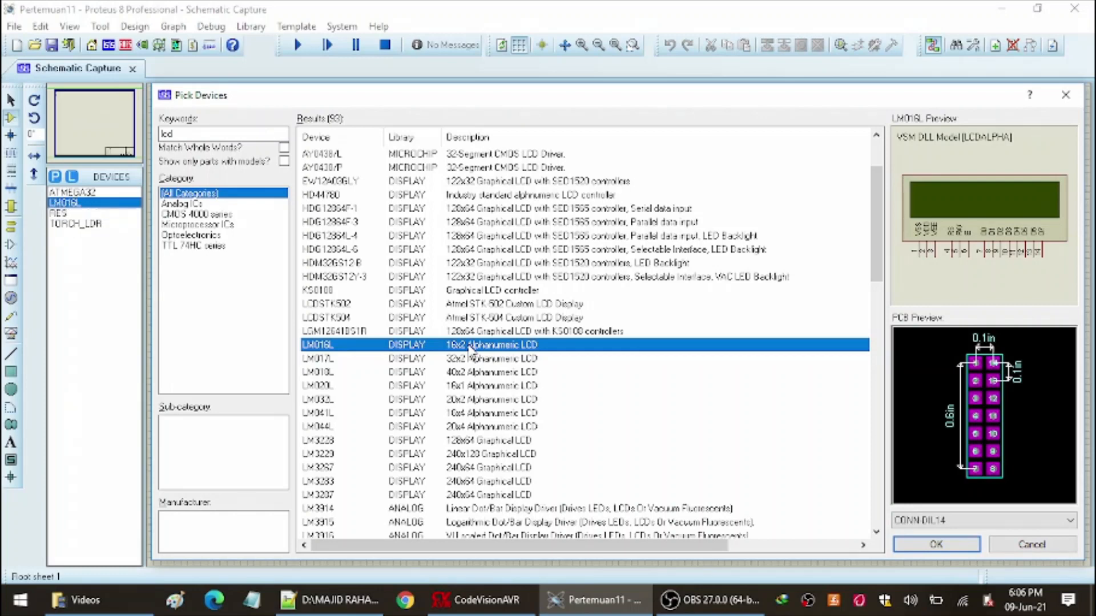
Search the device library for motor and add the simple DC MOTOR from the ACTIVE library to the device list.
{"action": "left_click_drag", "start_coordinate": [186, 134], "coordinate": [149, 131]}
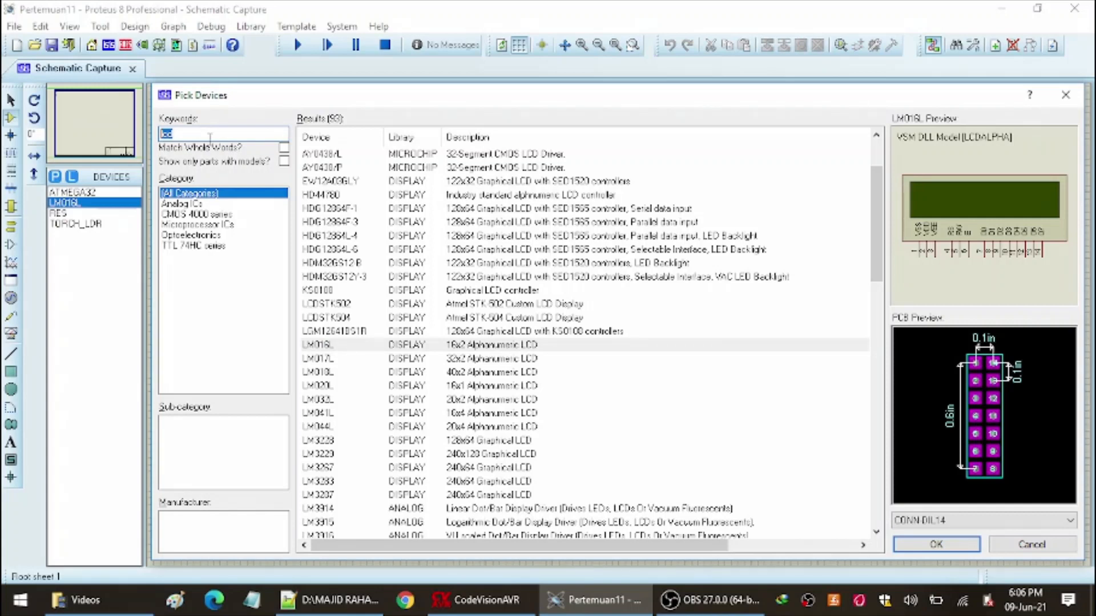
{"action": "type", "text": "motor"}
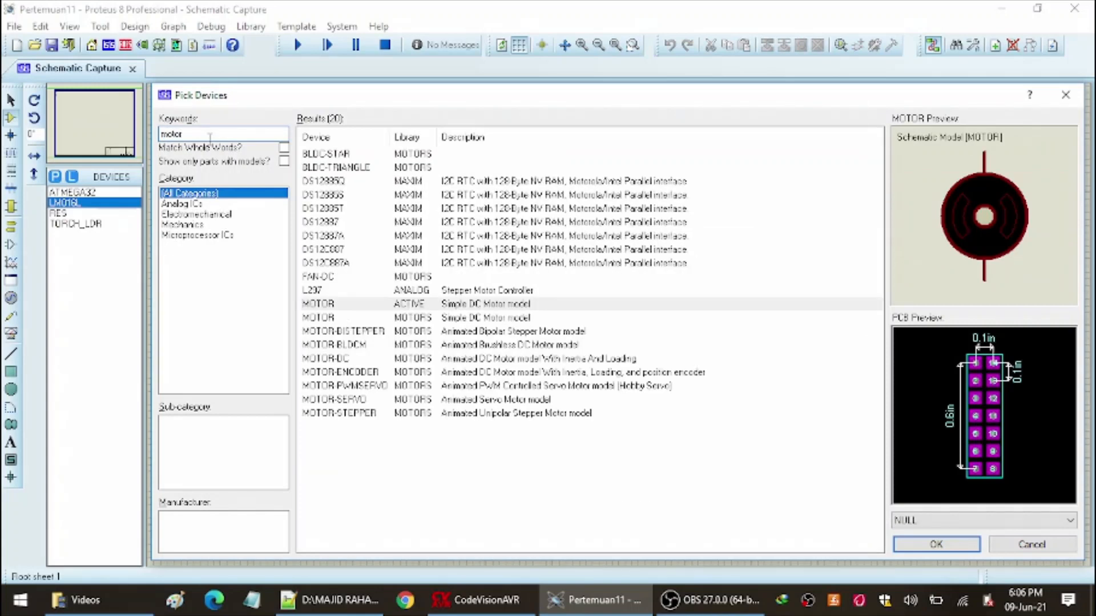
{"action": "left_click", "coordinate": [396, 306]}
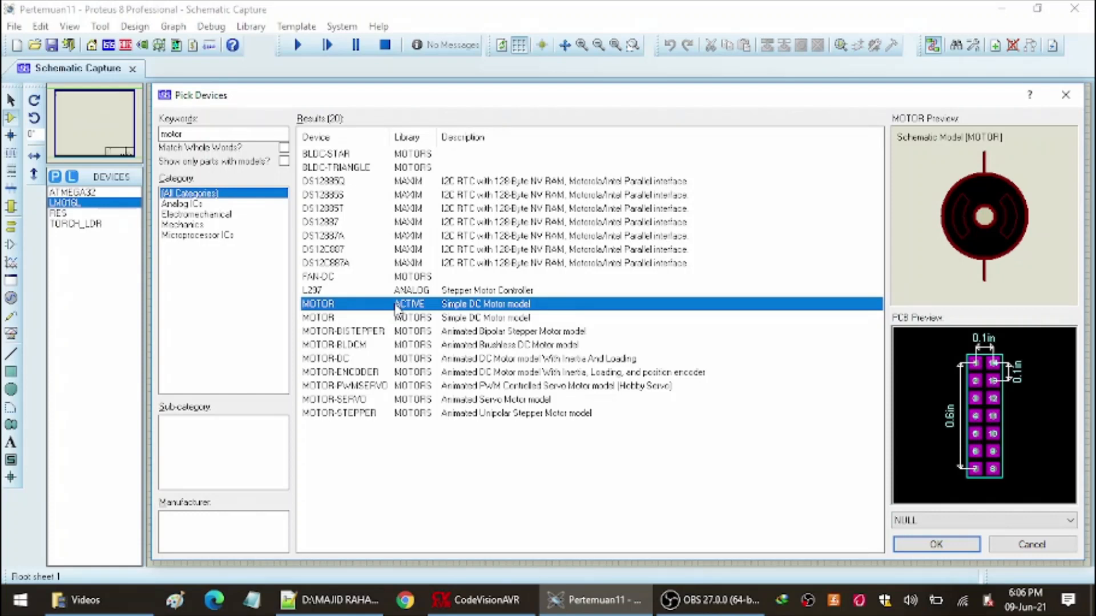
{"action": "double_click", "coordinate": [397, 308]}
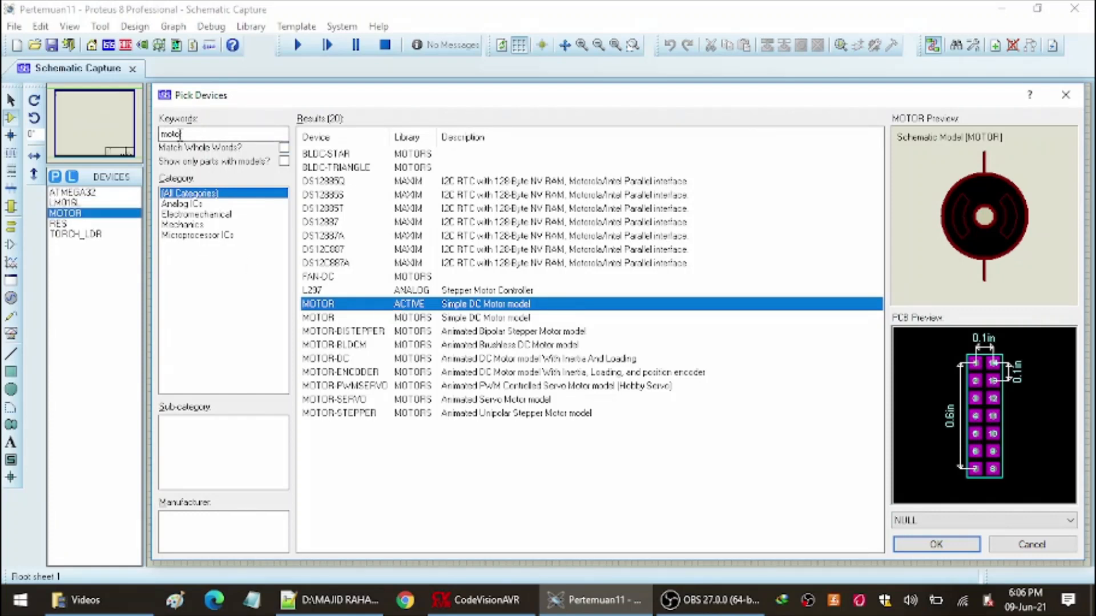
Search the device library for lamp, add the animated light bulb LAMP from the ACTIVE library, and close the device picker.
{"action": "double_click", "coordinate": [171, 133]}
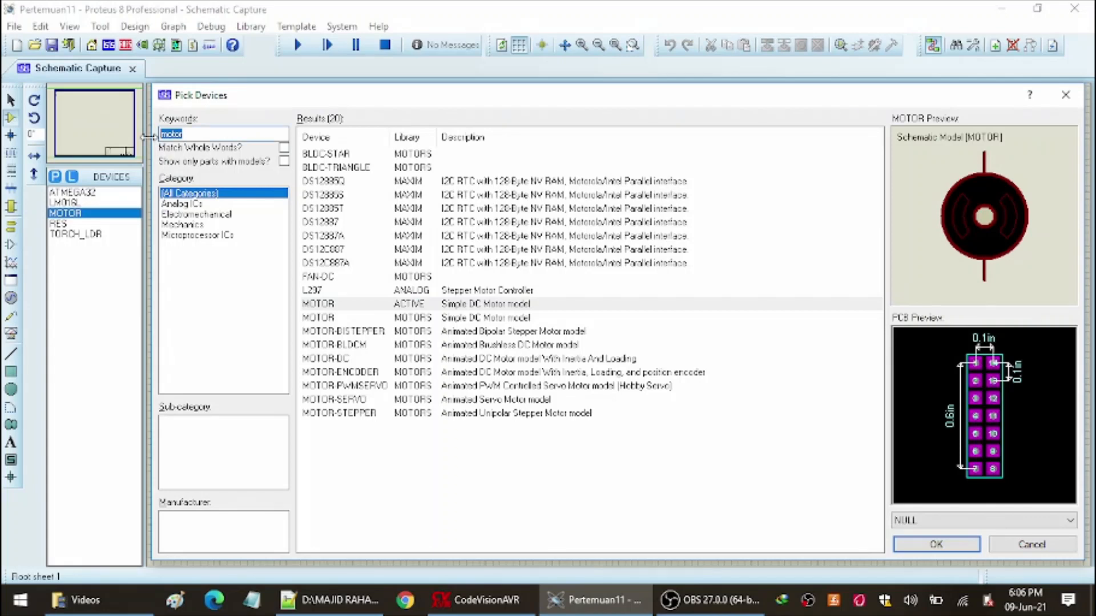
{"action": "type", "text": "lamp"}
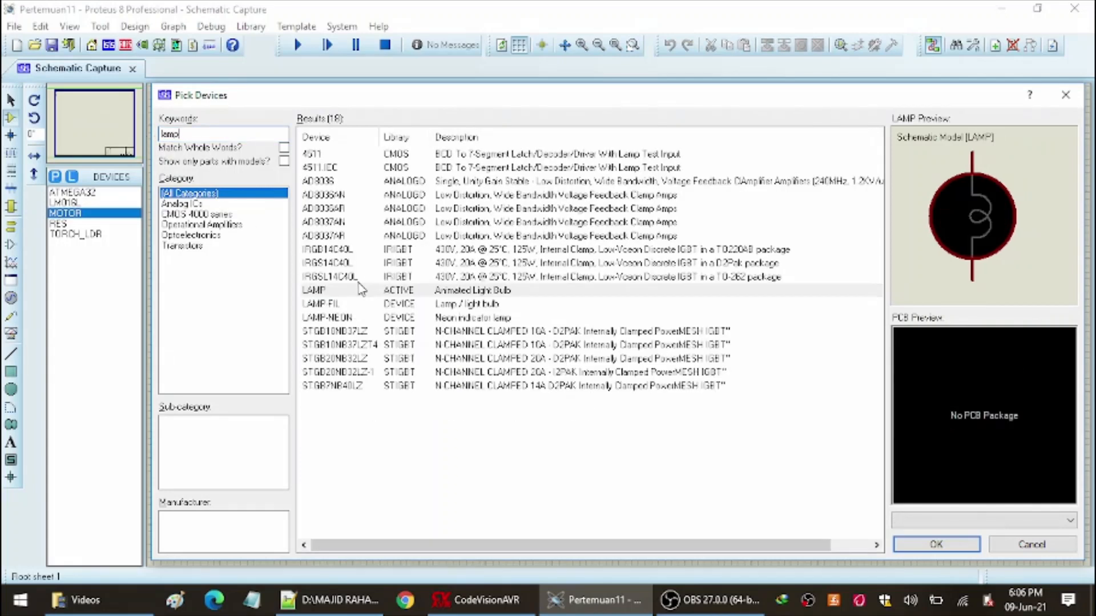
{"action": "left_click", "coordinate": [377, 291]}
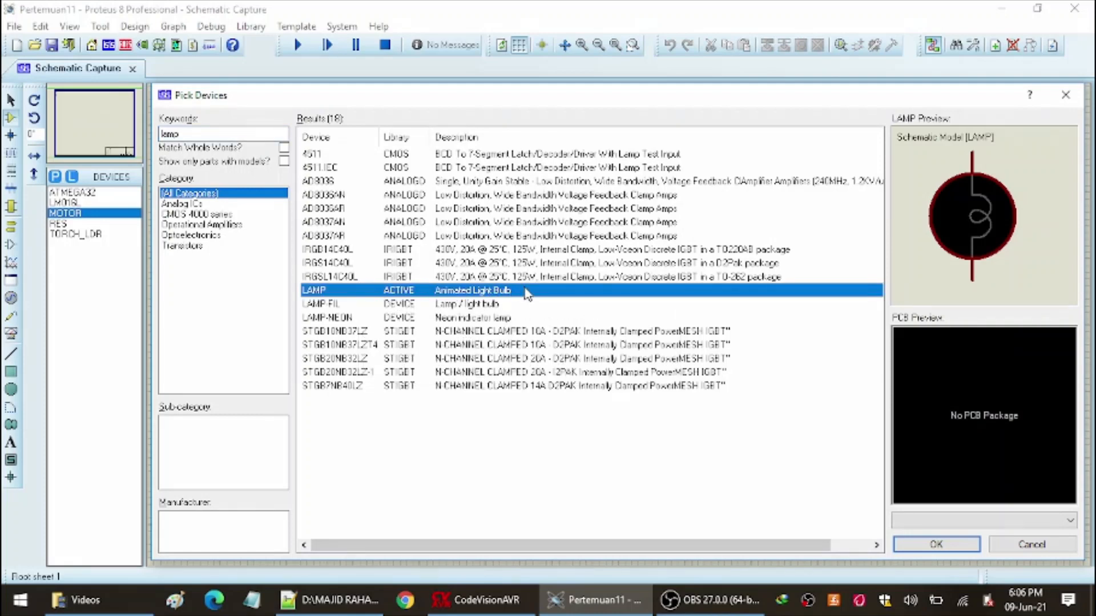
{"action": "double_click", "coordinate": [528, 293]}
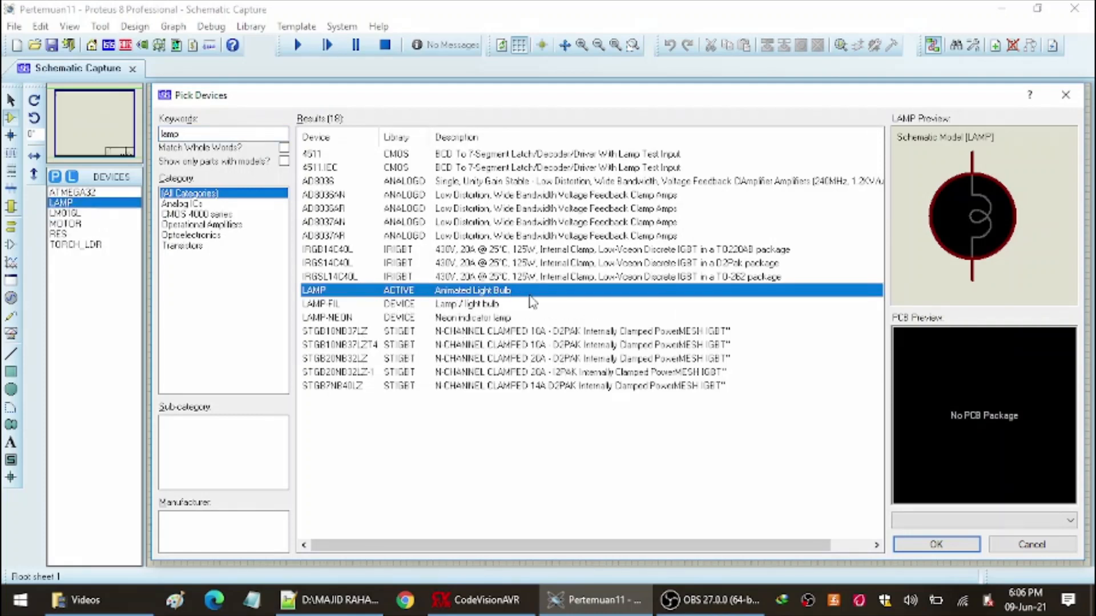
{"action": "left_click", "coordinate": [936, 545]}
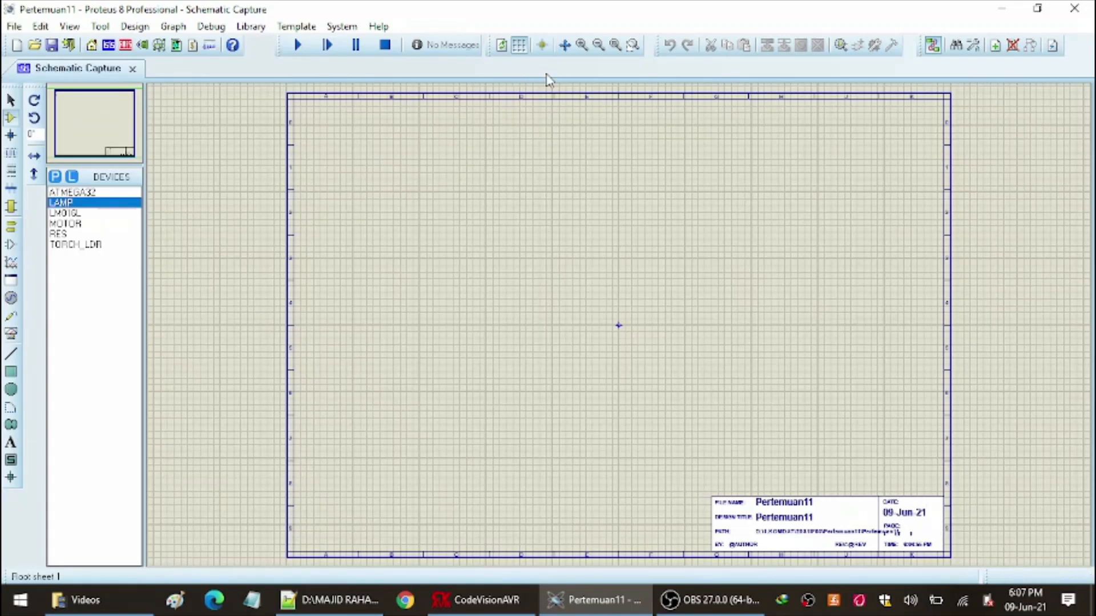
Place the ATMEGA32 microcontroller at the centre of the schematic sheet.
{"action": "left_click", "coordinate": [582, 45]}
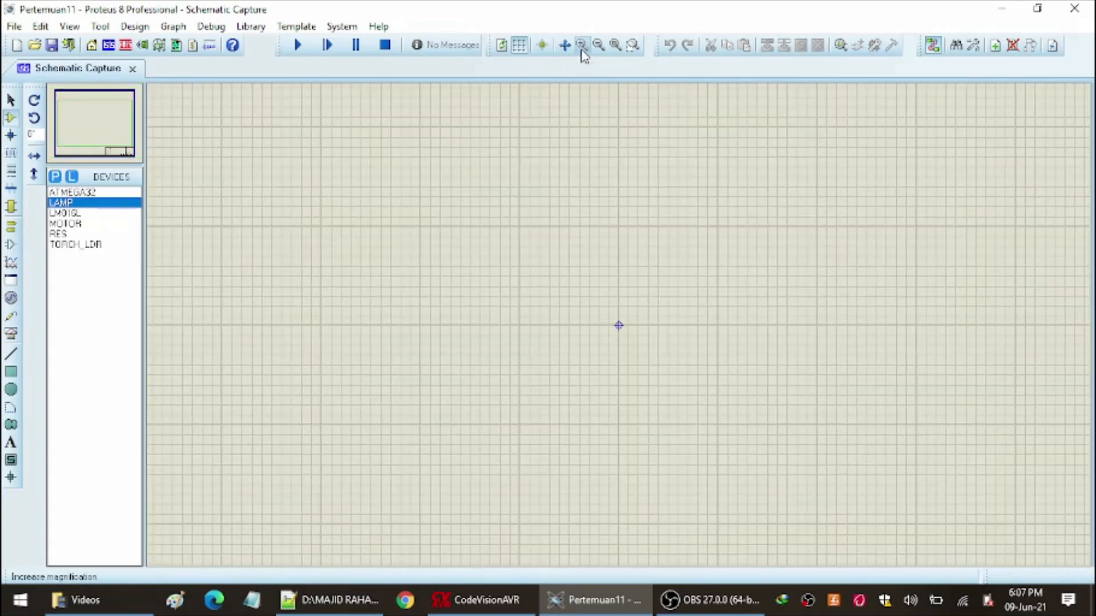
{"action": "left_click", "coordinate": [91, 193]}
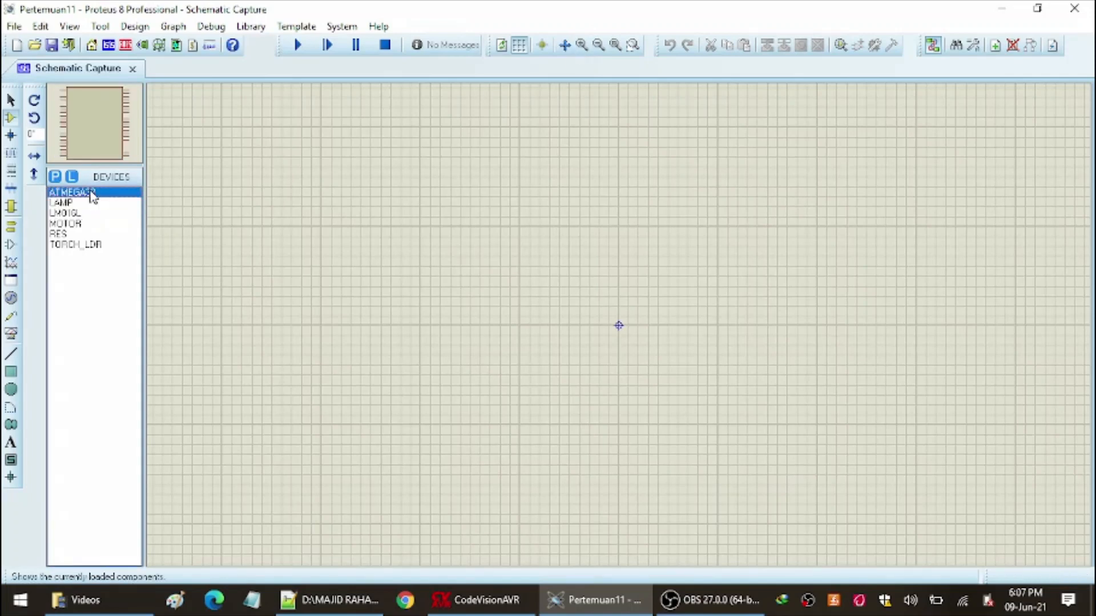
{"action": "left_click", "coordinate": [611, 336]}
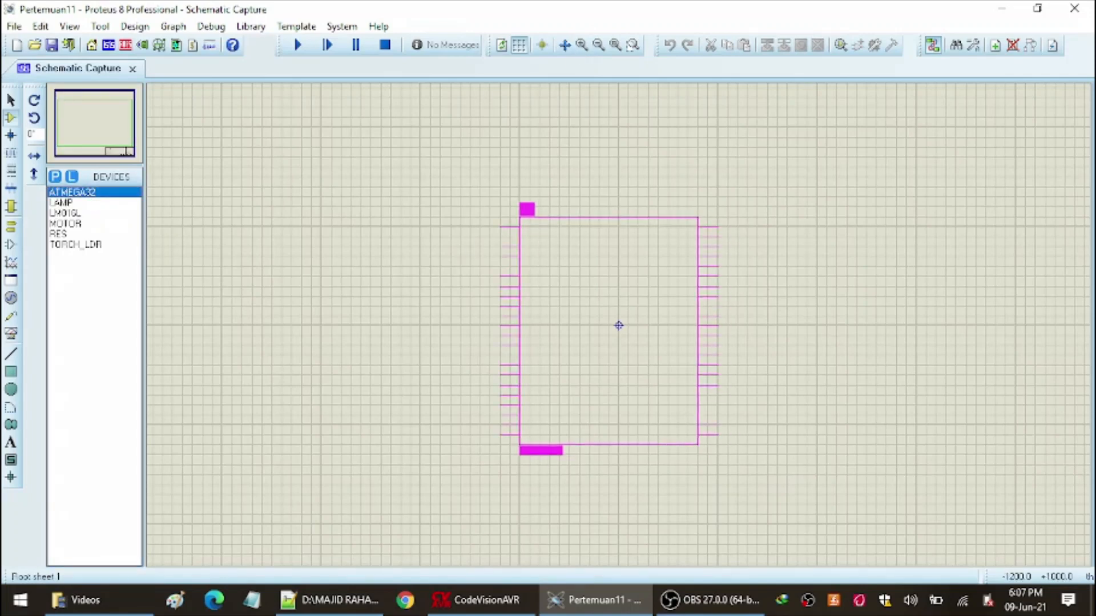
{"action": "left_click", "coordinate": [618, 325]}
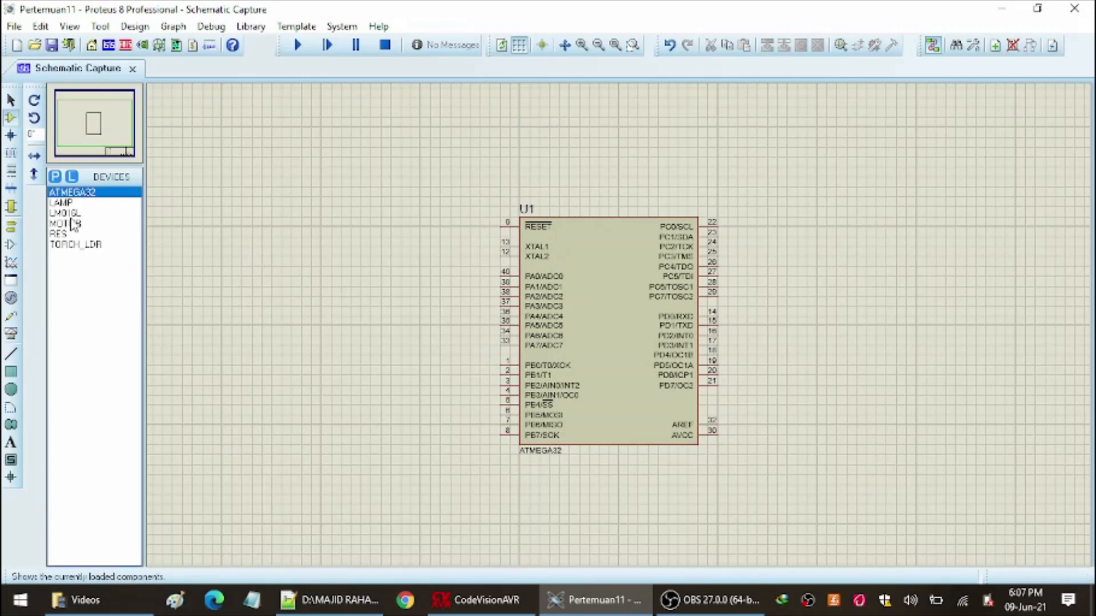
Place the TORCH_LDR to the left of the ATMEGA32 and wire pin PA0/ADC0 to the LDR's upper terminal.
{"action": "left_click", "coordinate": [77, 245]}
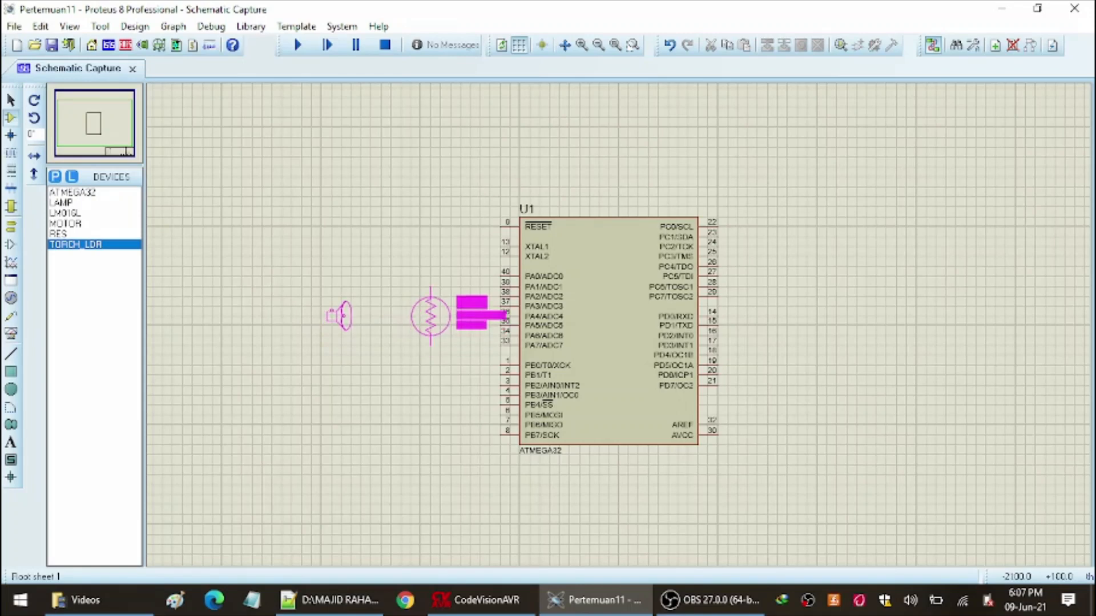
{"action": "left_click", "coordinate": [431, 317]}
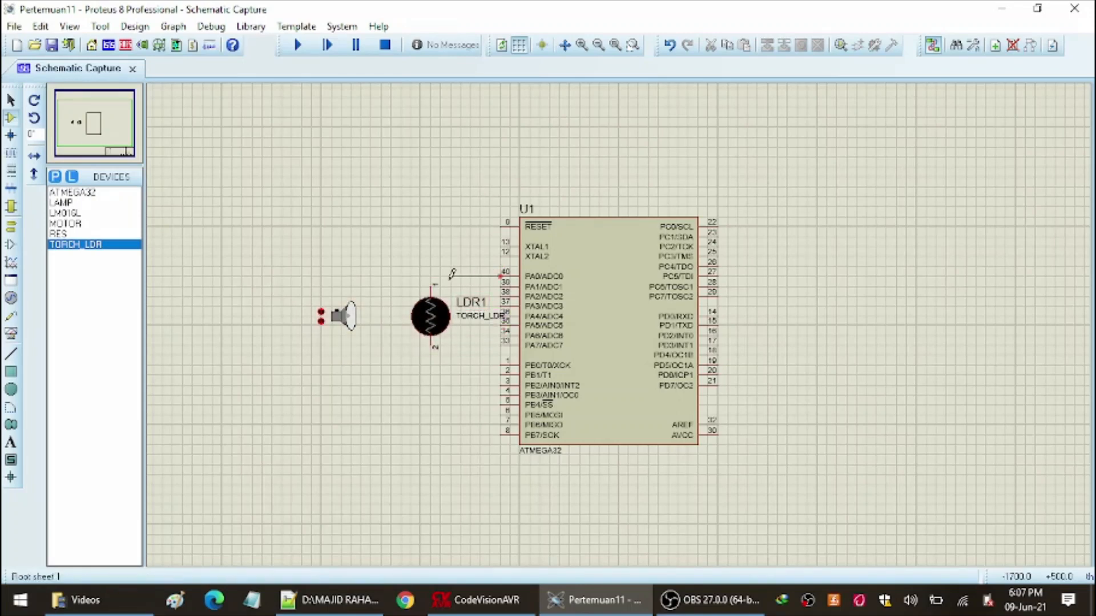
{"action": "left_click", "coordinate": [432, 283]}
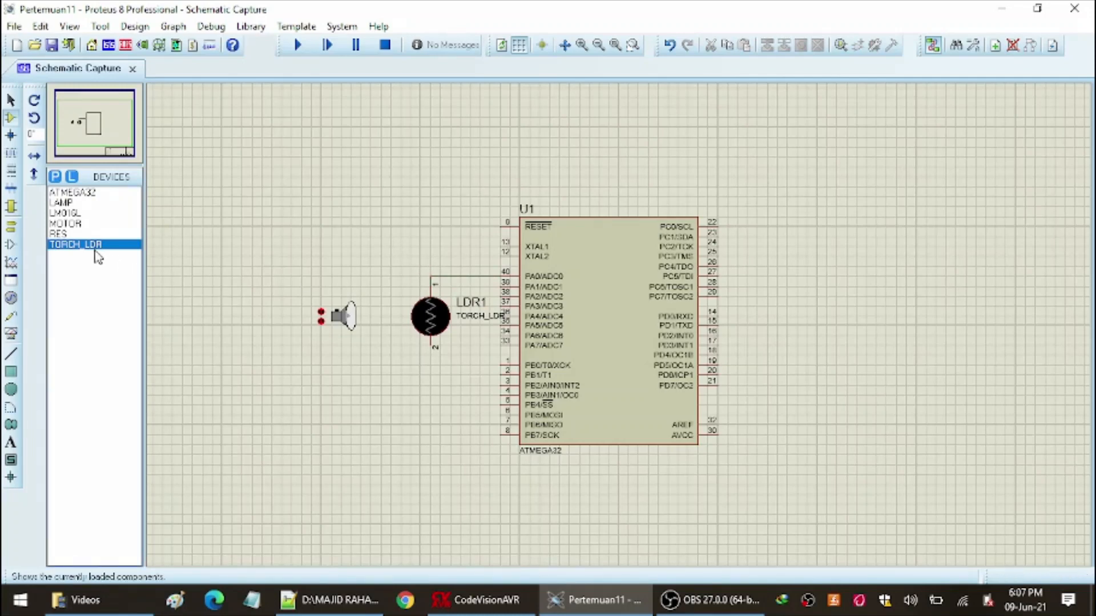
Place a RES resistor above the LDR and rotate it clockwise into a vertical orientation.
{"action": "left_click", "coordinate": [60, 234]}
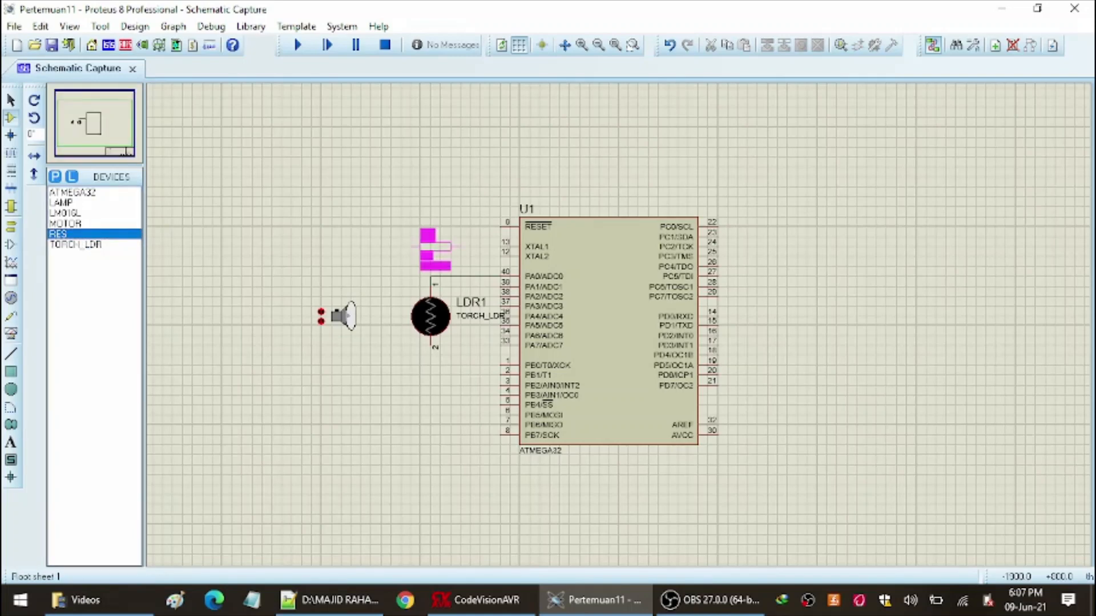
{"action": "left_click", "coordinate": [443, 217]}
{"action": "right_click", "coordinate": [443, 217]}
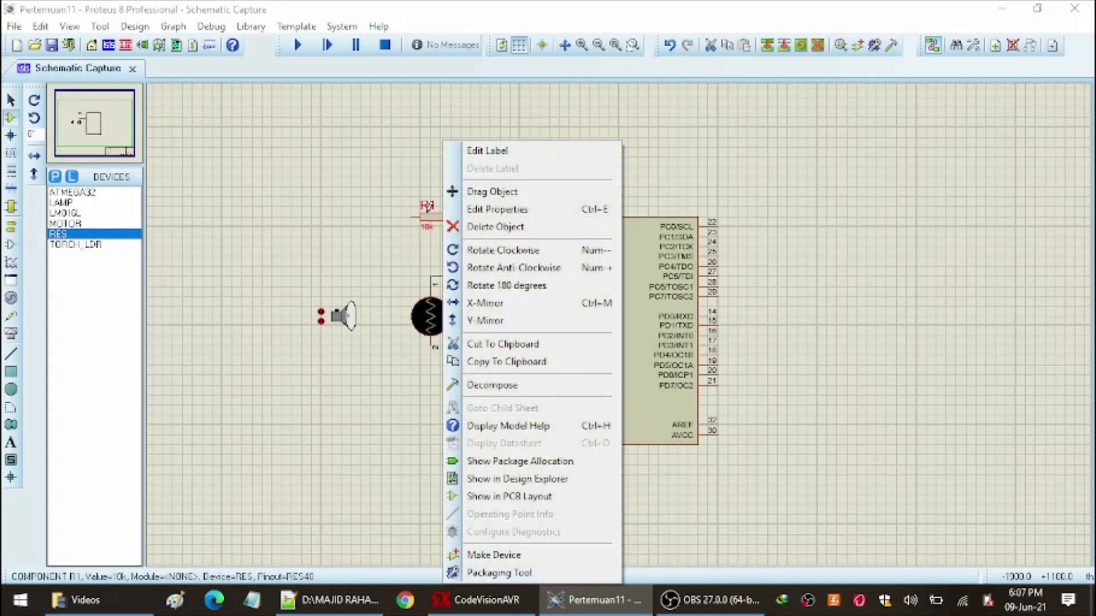
{"action": "left_click", "coordinate": [477, 252]}
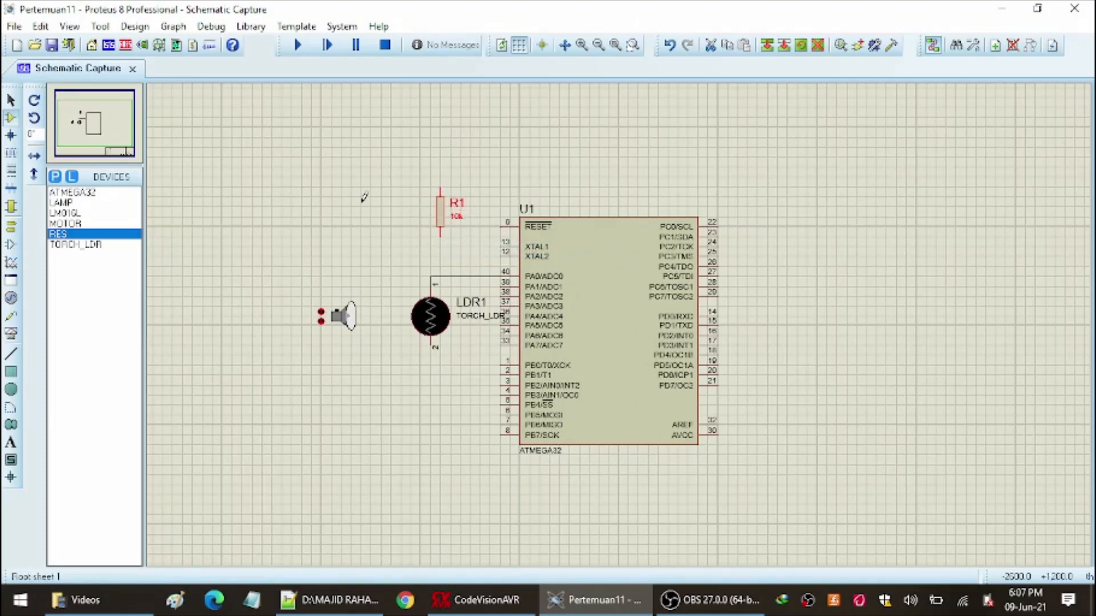
Place a POWER terminal above resistor R1 and wire it to the resistor's upper pin.
{"action": "left_click", "coordinate": [11, 226]}
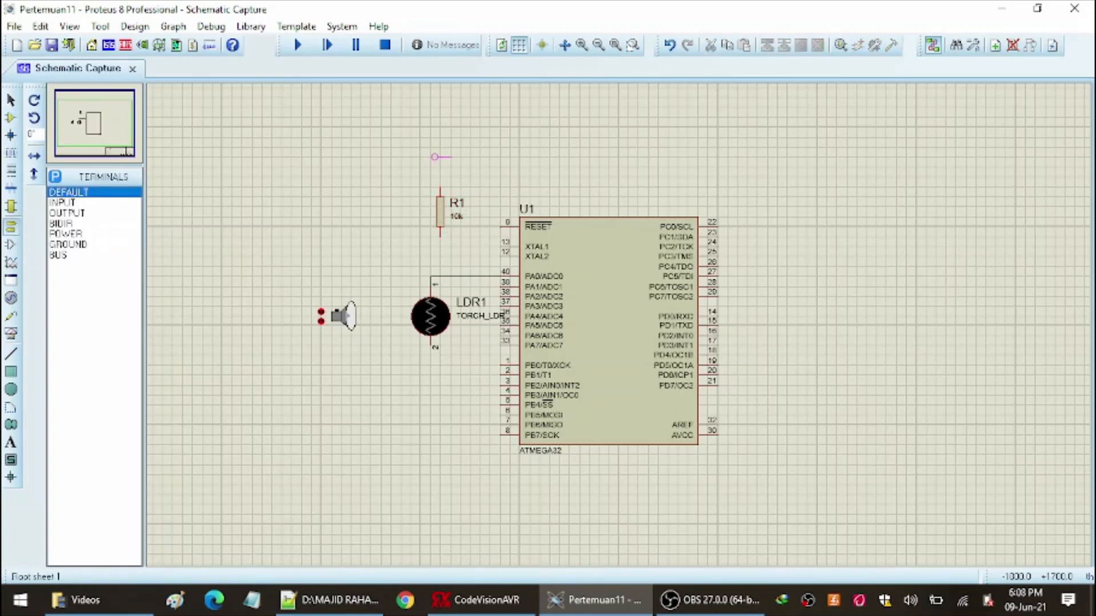
{"action": "left_click", "coordinate": [81, 237]}
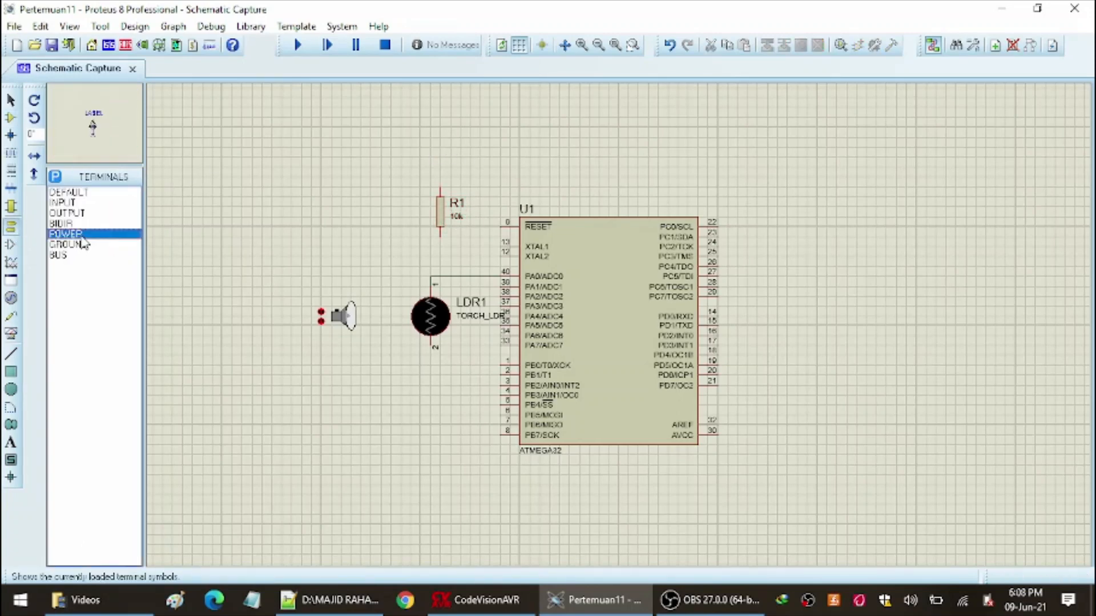
{"action": "left_click", "coordinate": [440, 159]}
{"action": "left_click", "coordinate": [440, 189]}
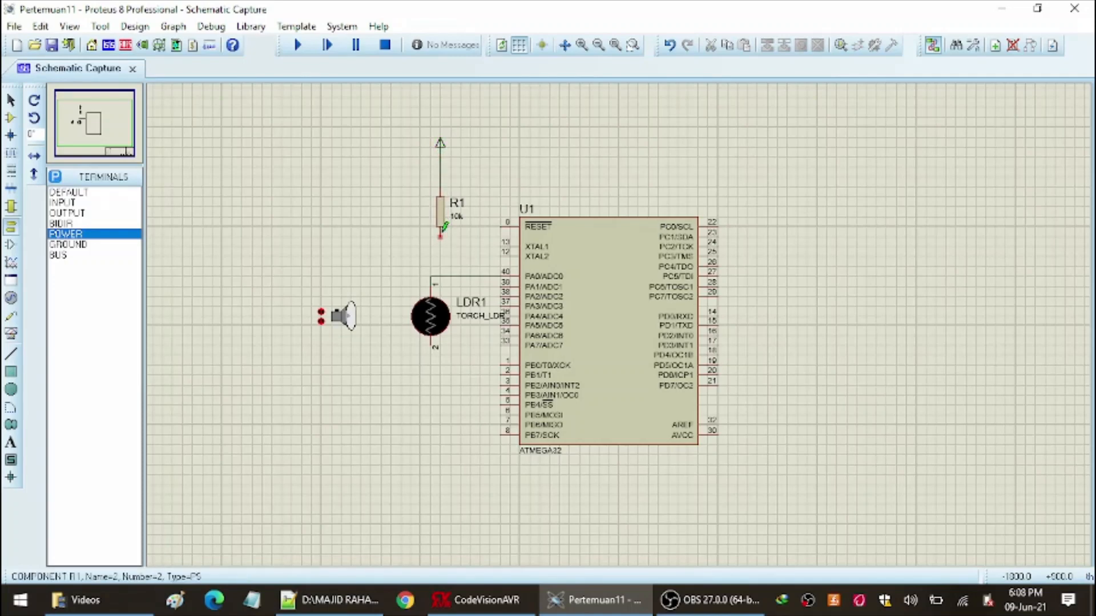
Align R1 and the power terminal vertically above the LDR, and connect R1's lower pin to the LDR–PA0 wire.
{"action": "left_click", "coordinate": [441, 220]}
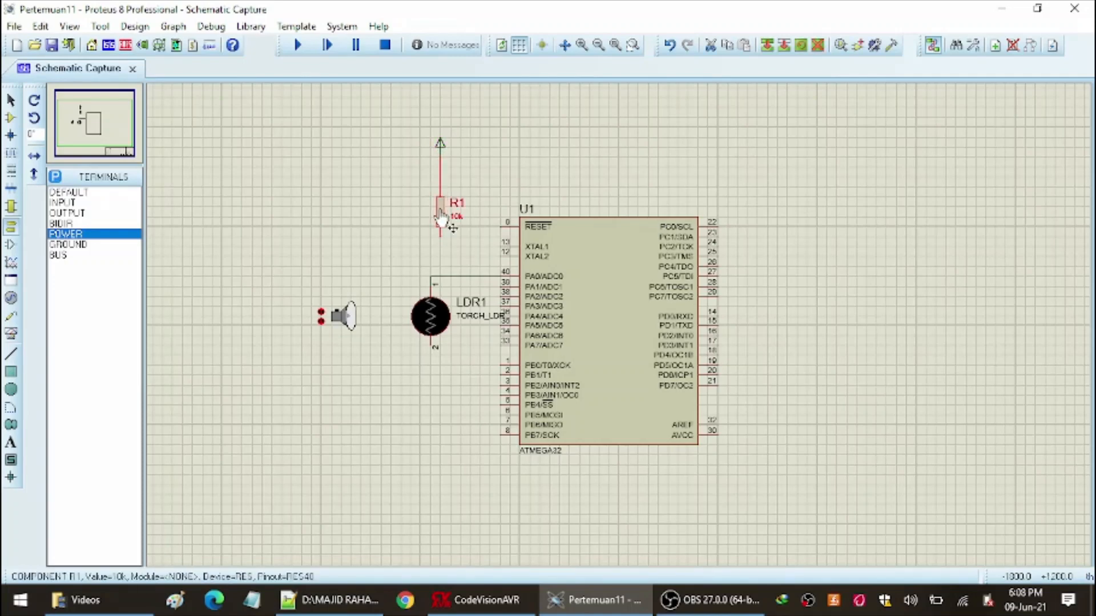
{"action": "left_click_drag", "start_coordinate": [441, 229], "coordinate": [433, 242]}
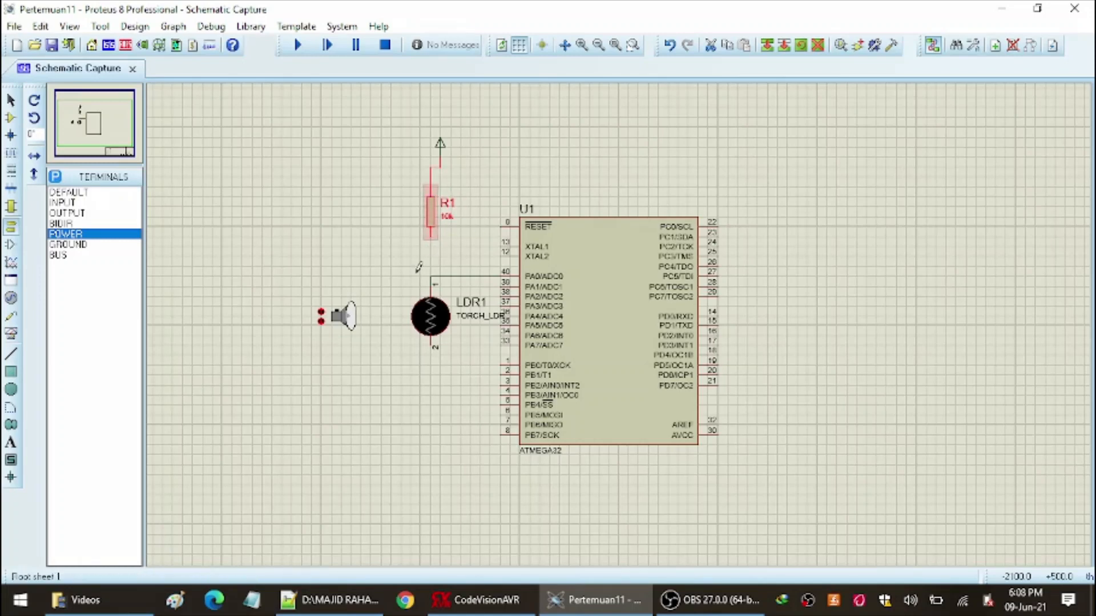
{"action": "left_click", "coordinate": [442, 150]}
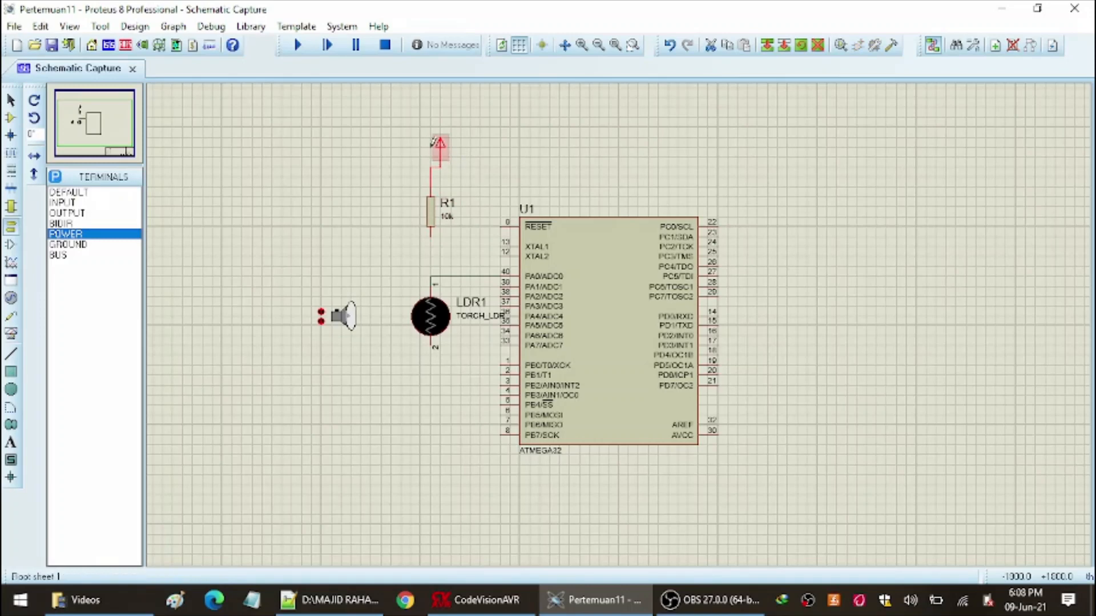
{"action": "left_click_drag", "start_coordinate": [440, 147], "coordinate": [431, 147]}
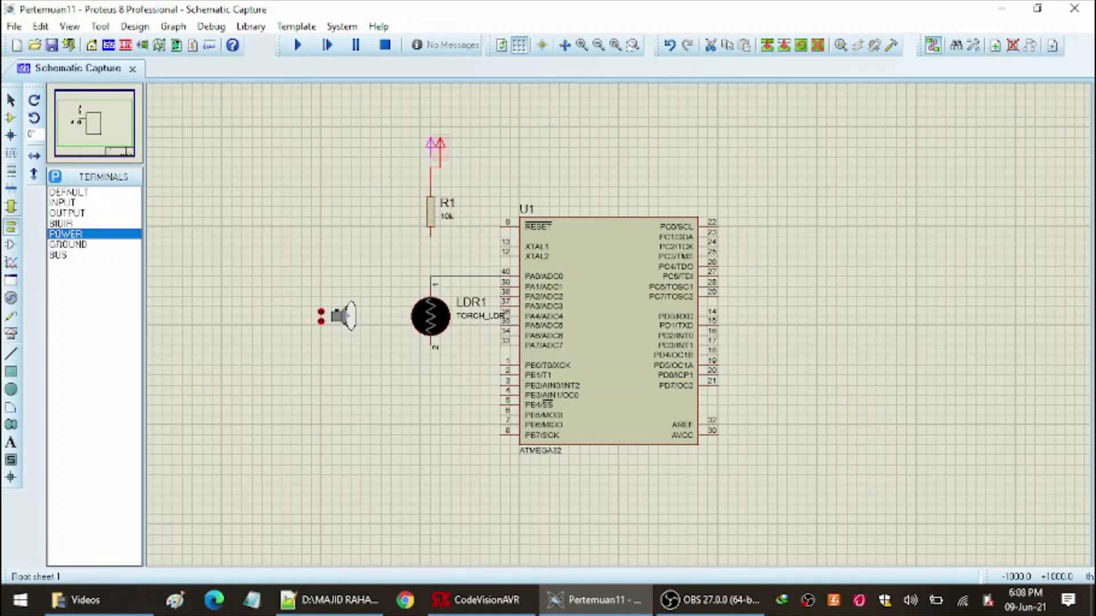
{"action": "left_click", "coordinate": [432, 245]}
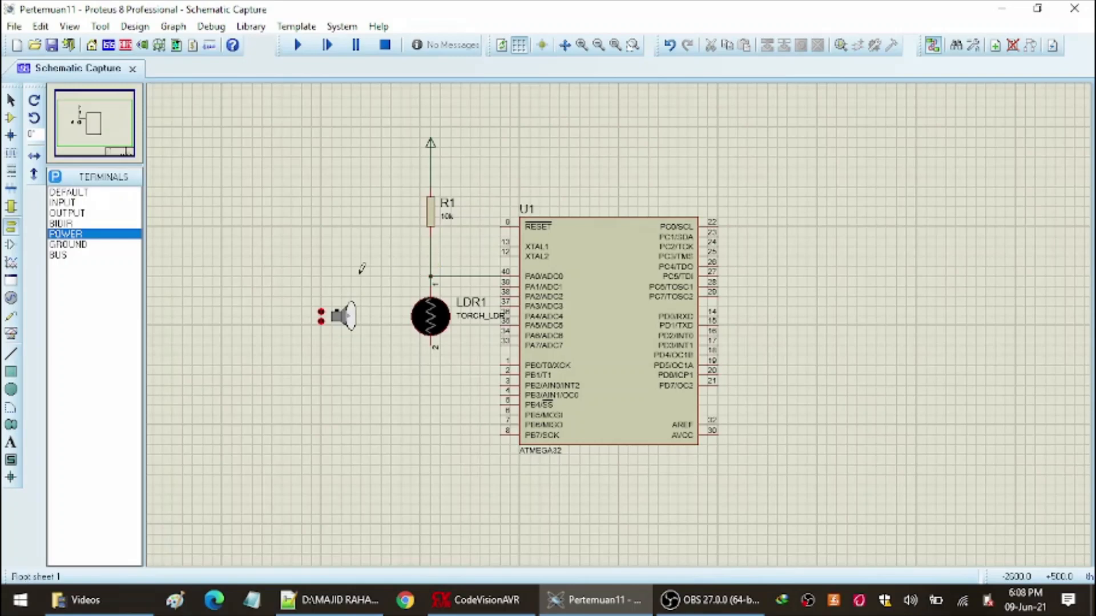
Place a GROUND terminal below the LDR and wire it to the LDR's lower terminal.
{"action": "left_click", "coordinate": [77, 244]}
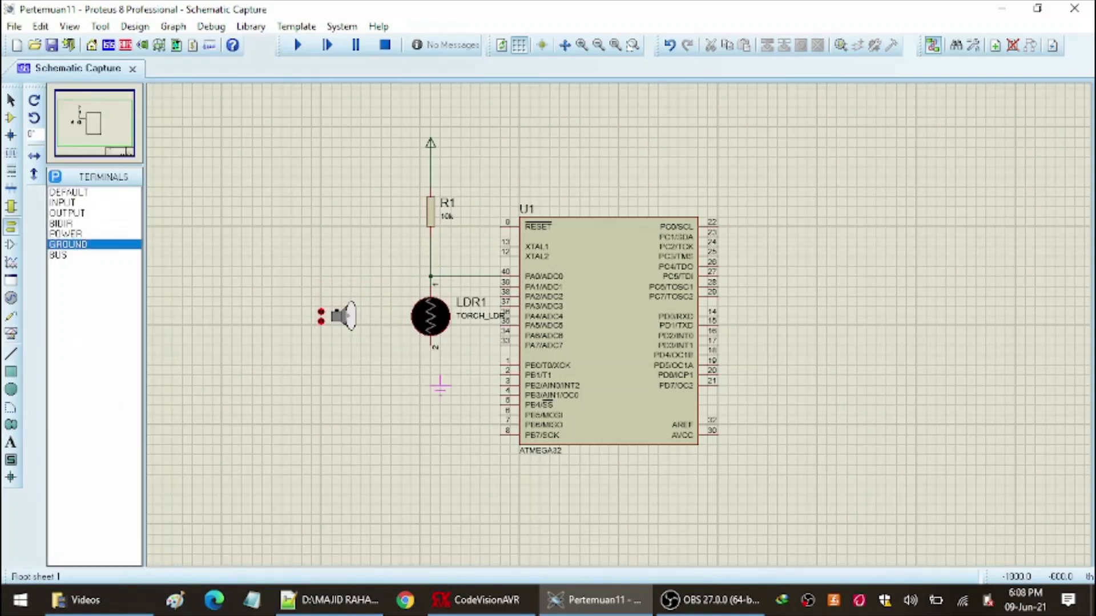
{"action": "left_click", "coordinate": [430, 388]}
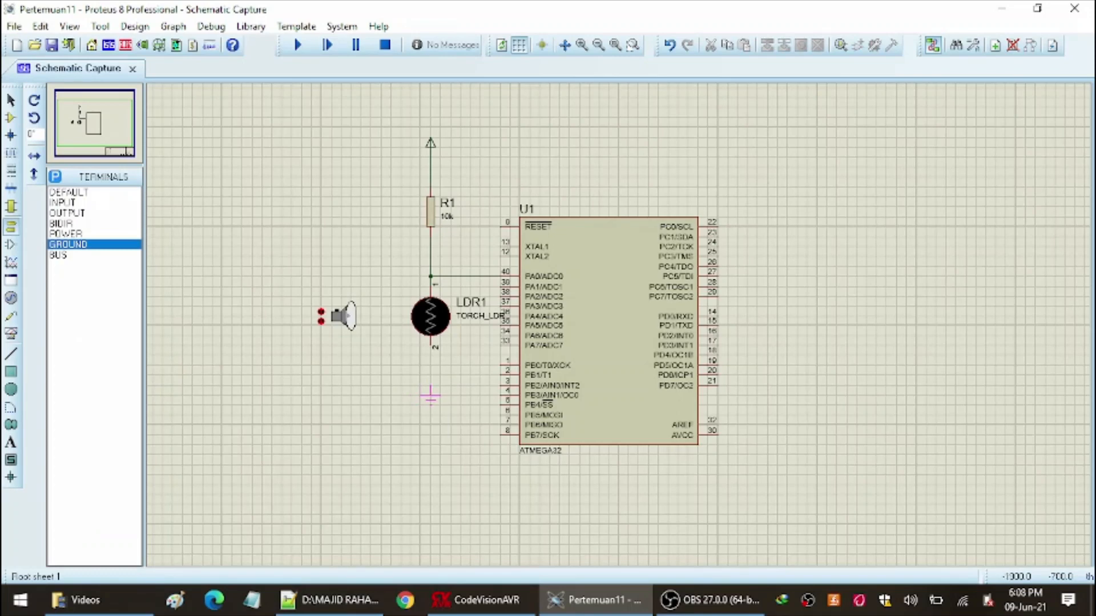
{"action": "left_click", "coordinate": [432, 343]}
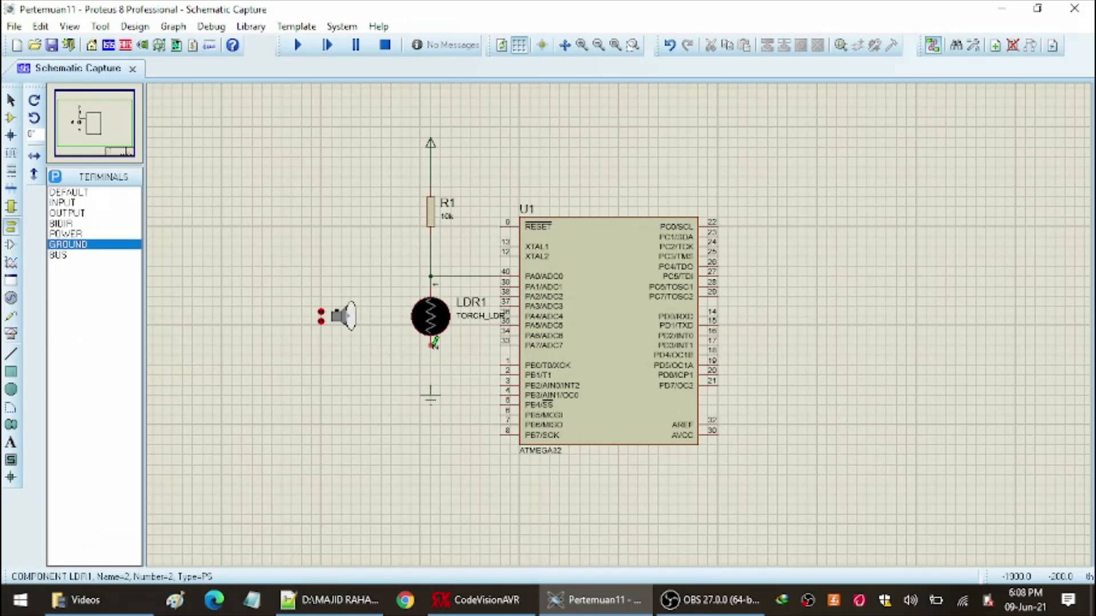
{"action": "left_click", "coordinate": [430, 393]}
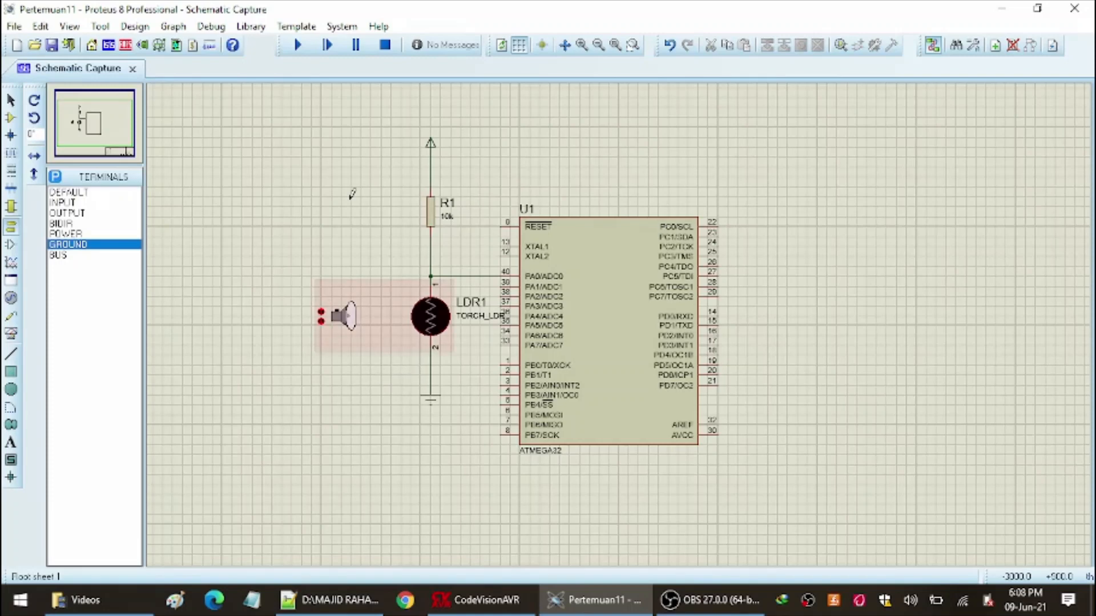
Place the MOTOR to the right of the ATMEGA32 and wire pin PD0/RXD to the motor's upper terminal.
{"action": "left_click", "coordinate": [102, 125]}
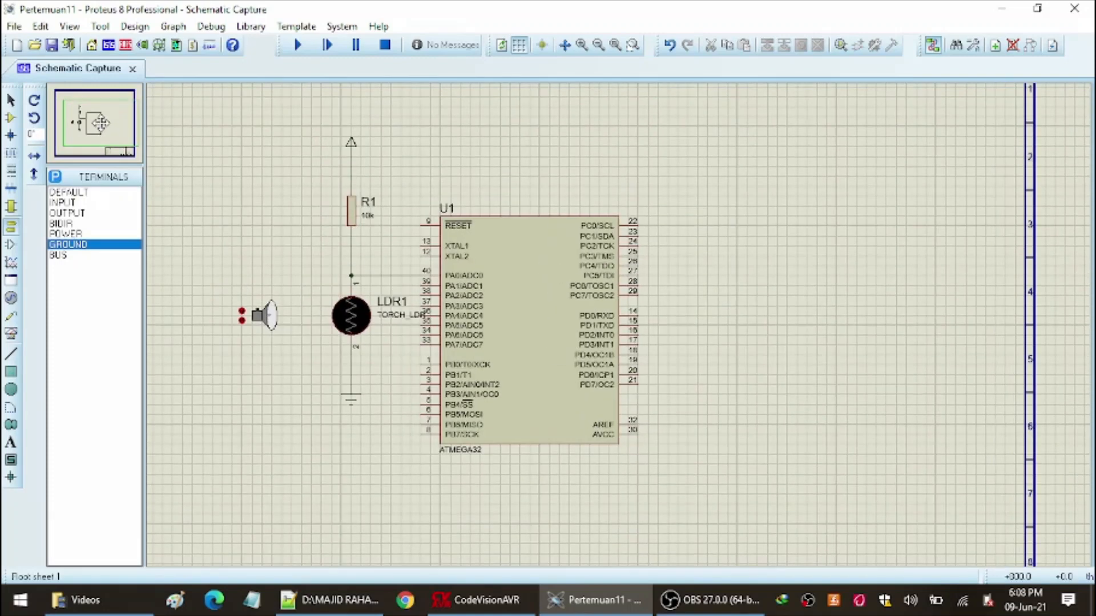
{"action": "left_click", "coordinate": [100, 122]}
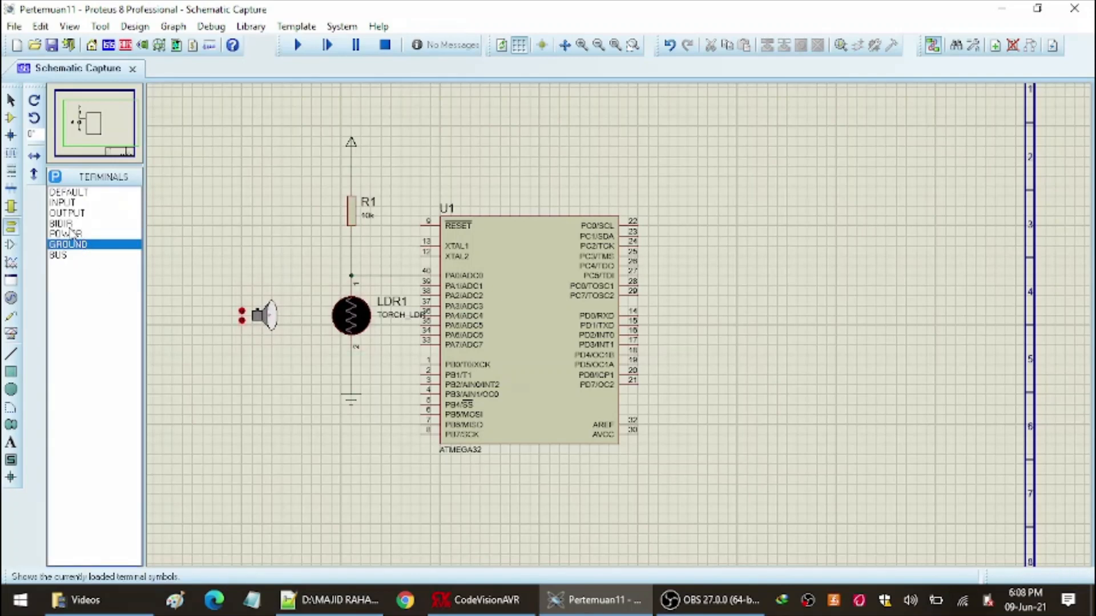
{"action": "left_click", "coordinate": [10, 117]}
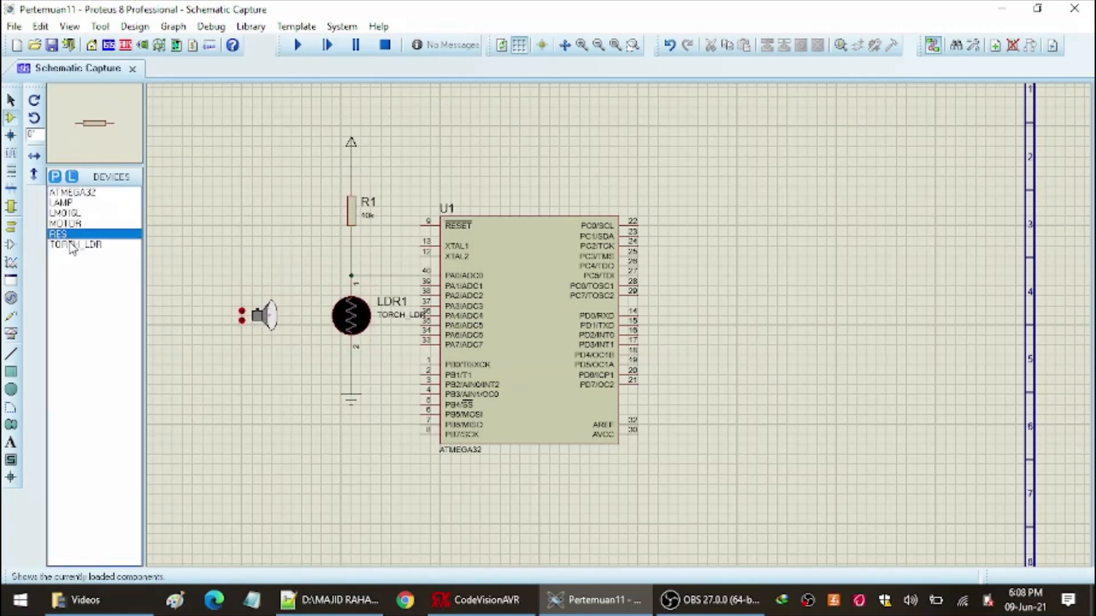
{"action": "left_click", "coordinate": [75, 223]}
{"action": "left_click", "coordinate": [724, 345]}
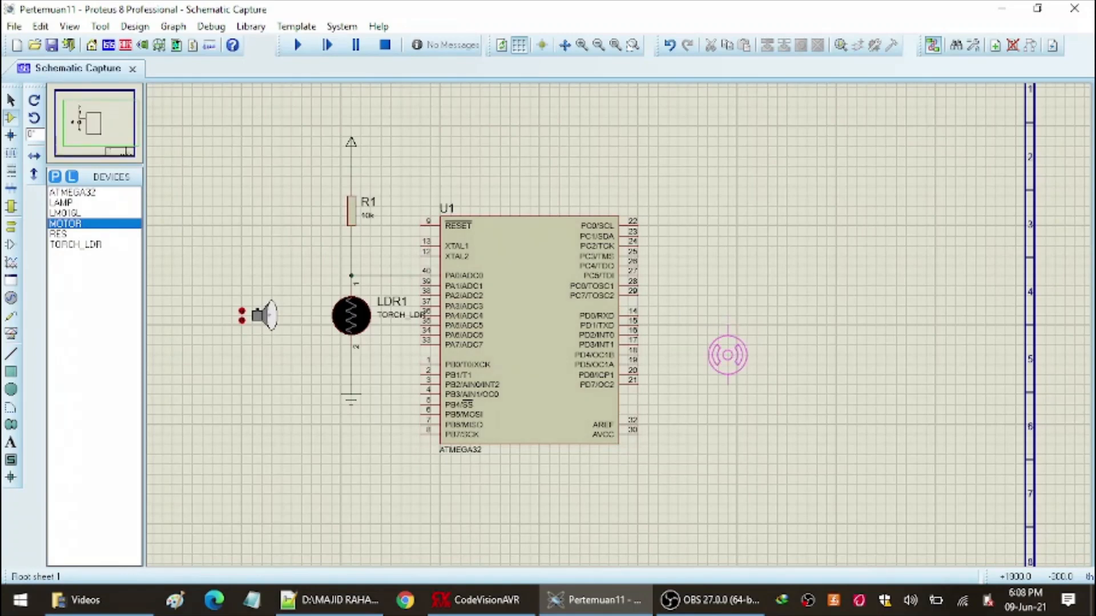
{"action": "left_click", "coordinate": [747, 355]}
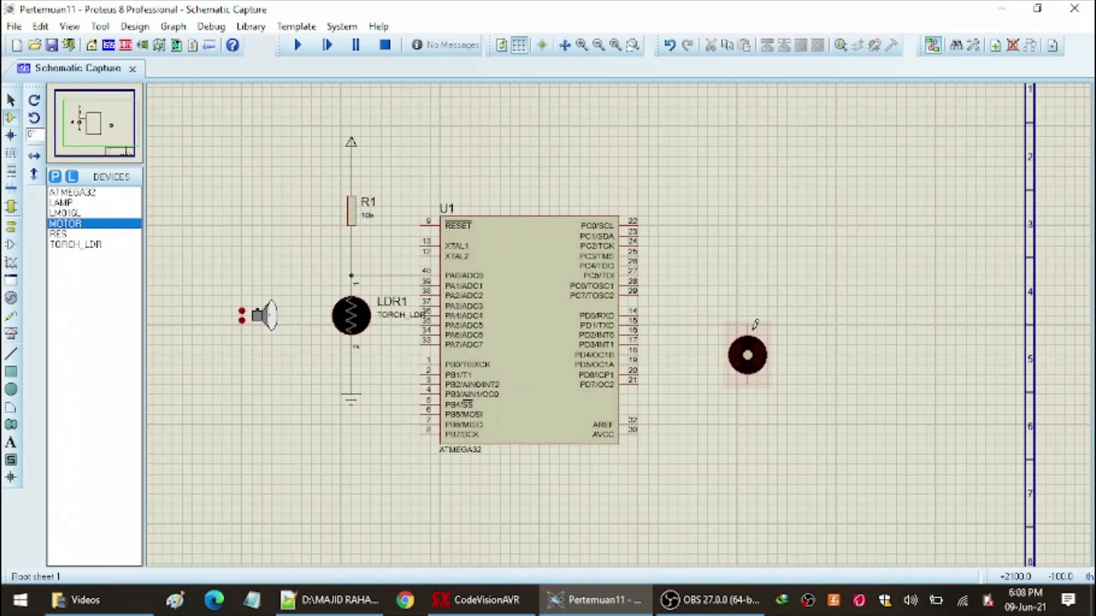
{"action": "left_click", "coordinate": [639, 314]}
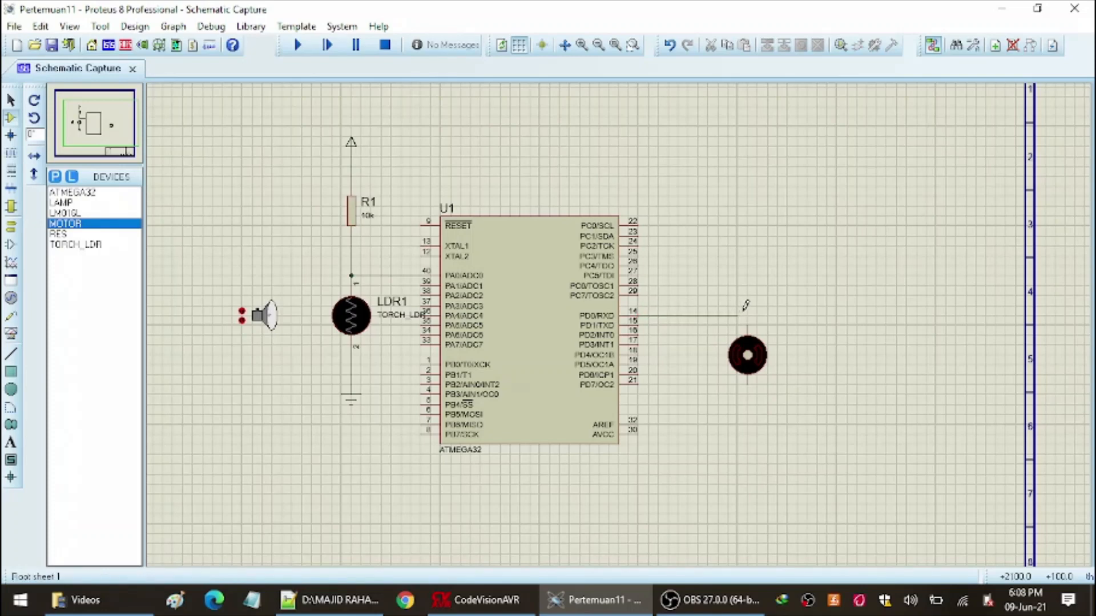
{"action": "left_click", "coordinate": [749, 335]}
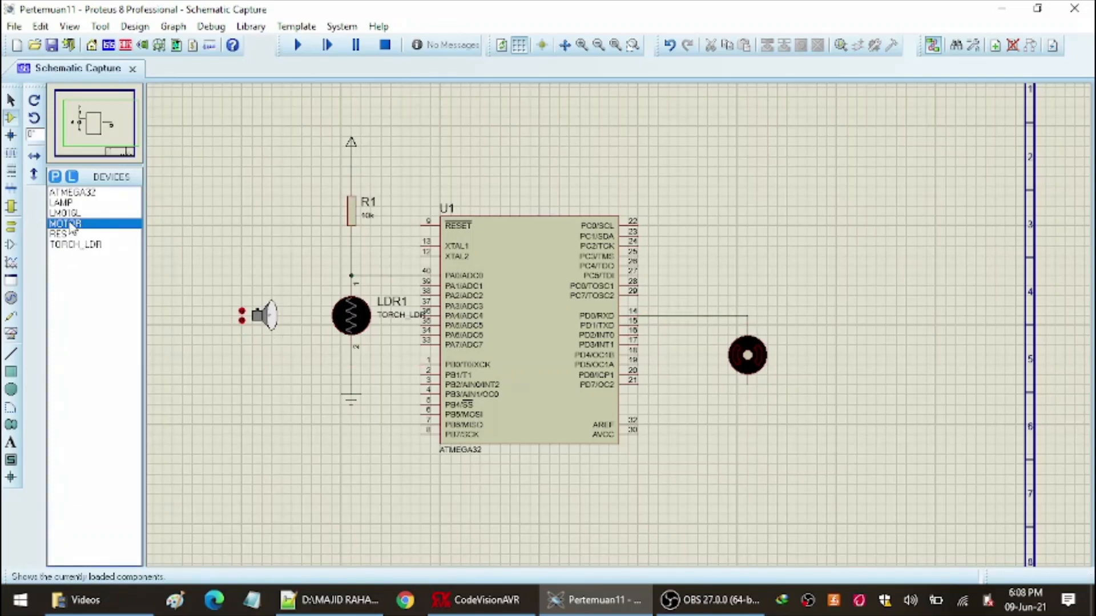
Place three LAMP components side by side in a row below the motor, with the middle one directly beneath it.
{"action": "left_click", "coordinate": [76, 204]}
{"action": "left_click", "coordinate": [749, 425]}
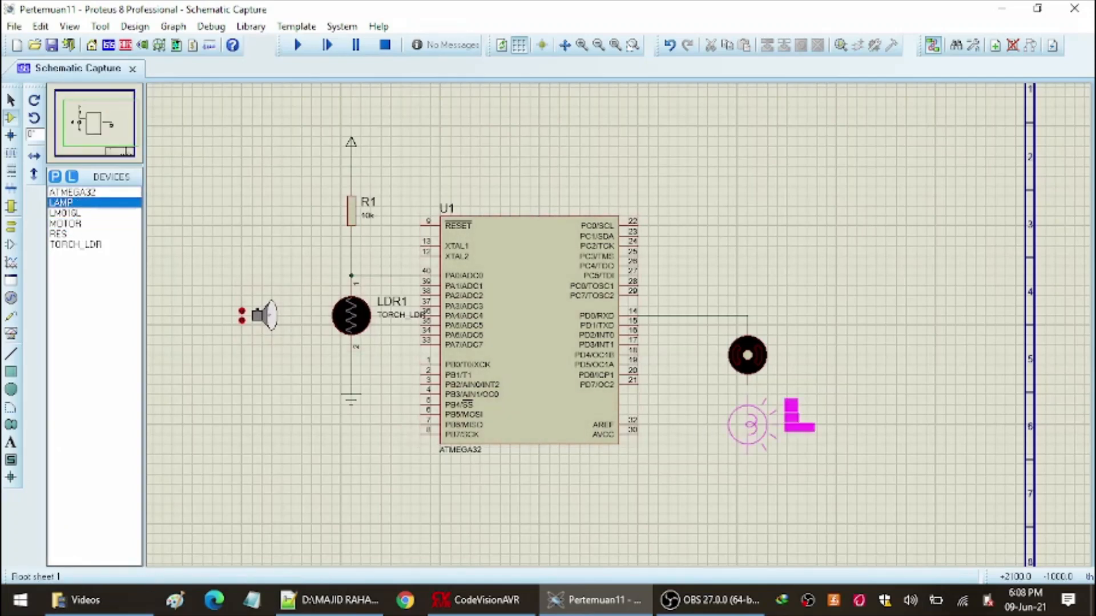
{"action": "left_click", "coordinate": [747, 444]}
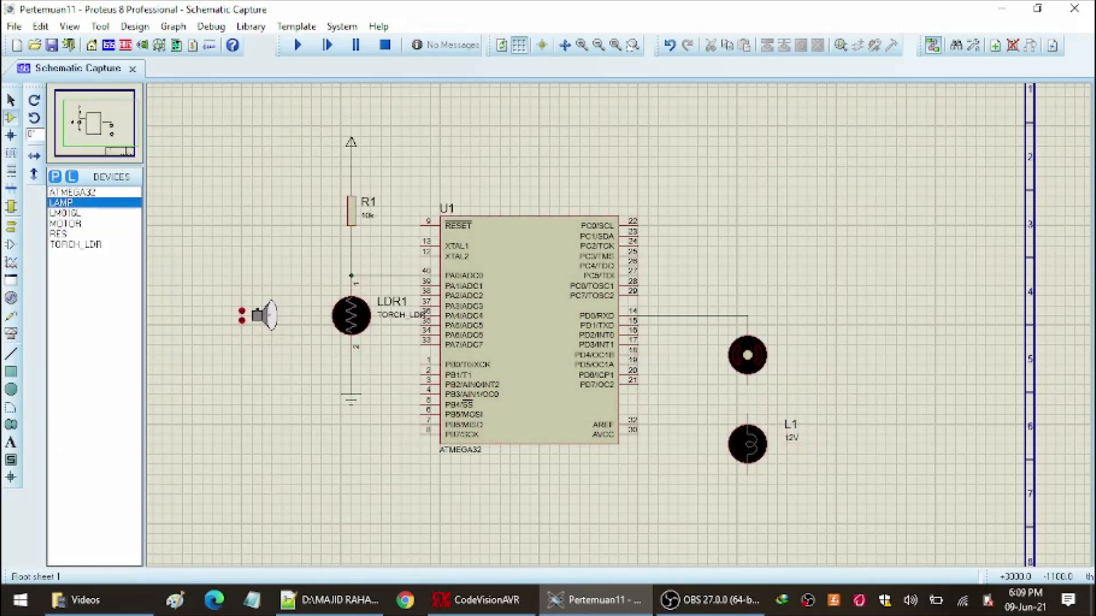
{"action": "left_click", "coordinate": [865, 421]}
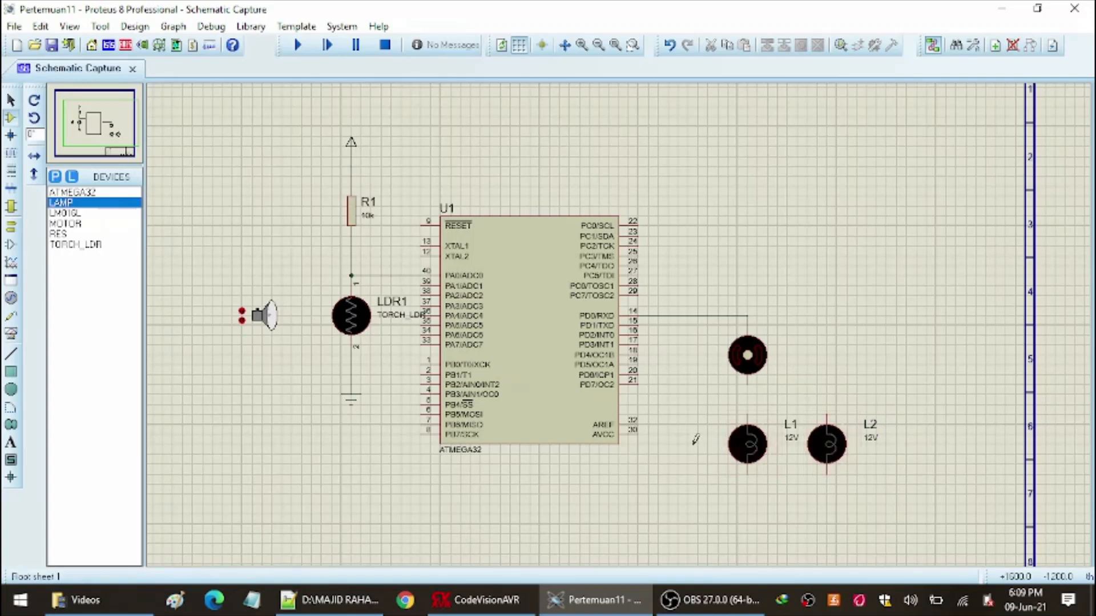
{"action": "left_click", "coordinate": [716, 425]}
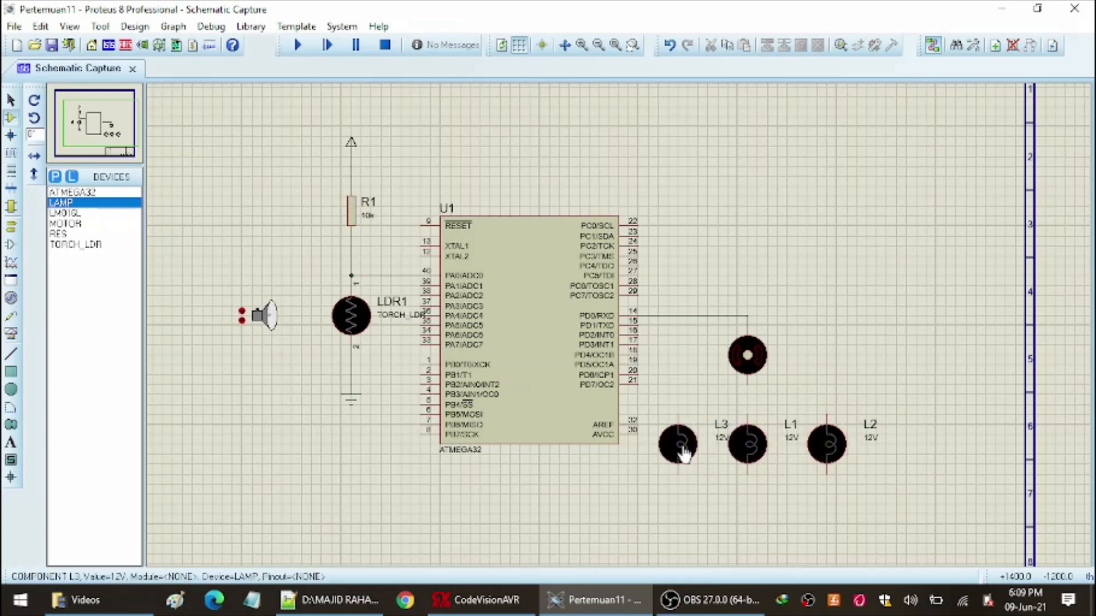
Wire the motor's lower terminal to the upper pins of all three lamps.
{"action": "left_click", "coordinate": [747, 385]}
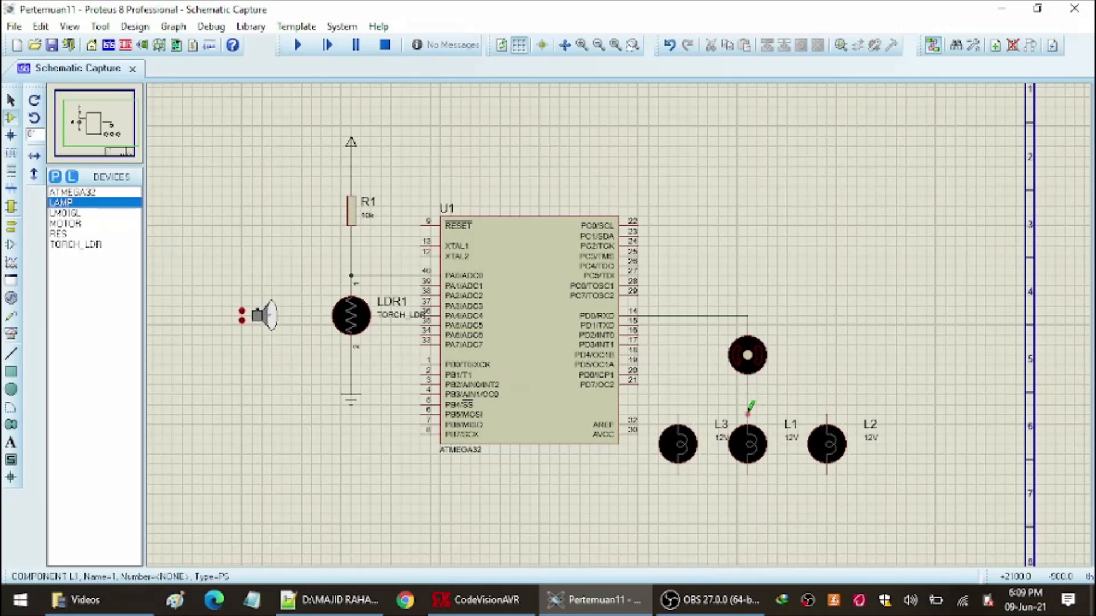
{"action": "left_click", "coordinate": [747, 415]}
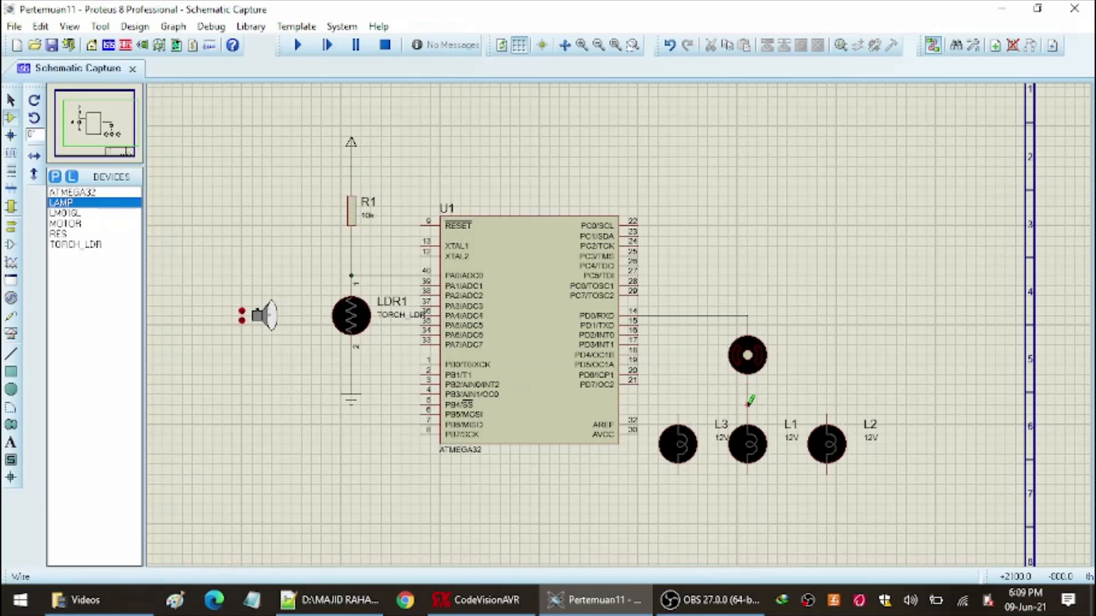
{"action": "left_click", "coordinate": [826, 416]}
{"action": "left_click", "coordinate": [748, 404]}
{"action": "left_click", "coordinate": [748, 404]}
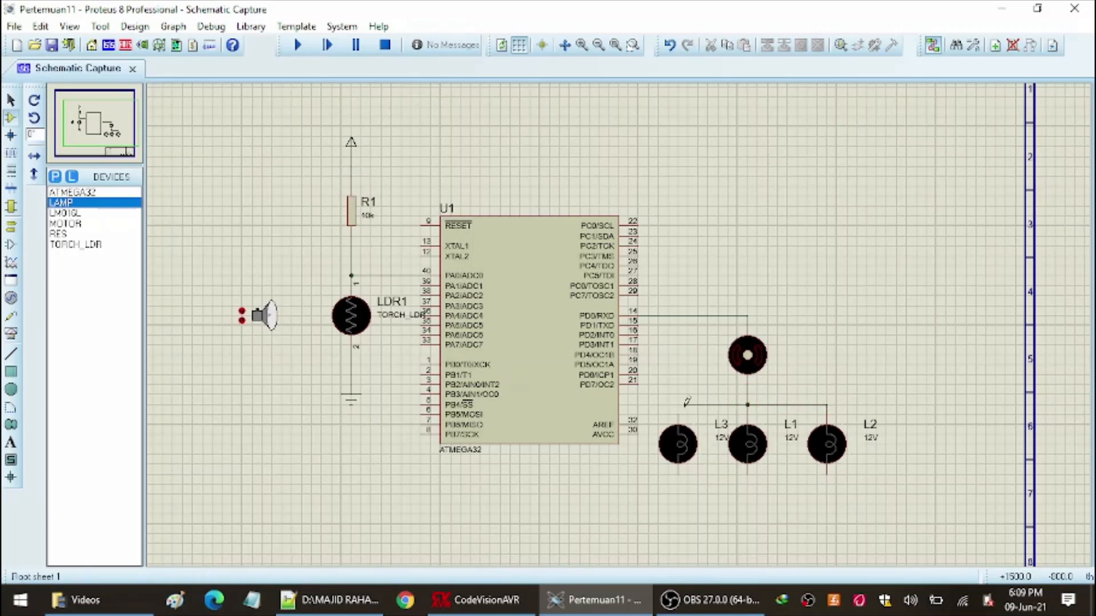
{"action": "left_click", "coordinate": [678, 425]}
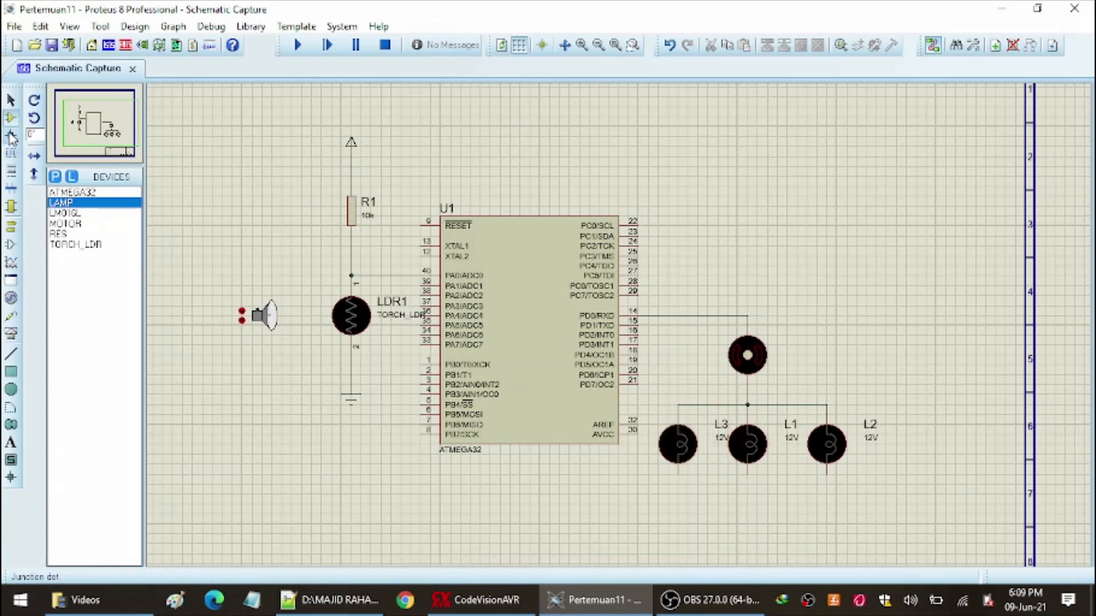
Place a GROUND terminal below the middle lamp and wire the lower pins of all three lamps to it.
{"action": "left_click", "coordinate": [11, 226]}
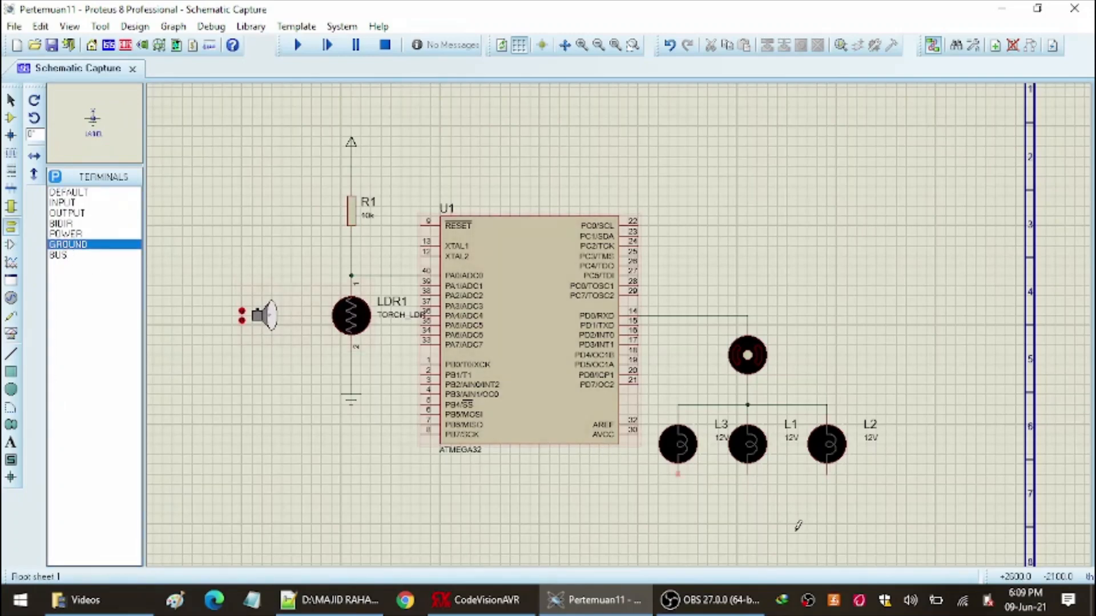
{"action": "left_click", "coordinate": [751, 520]}
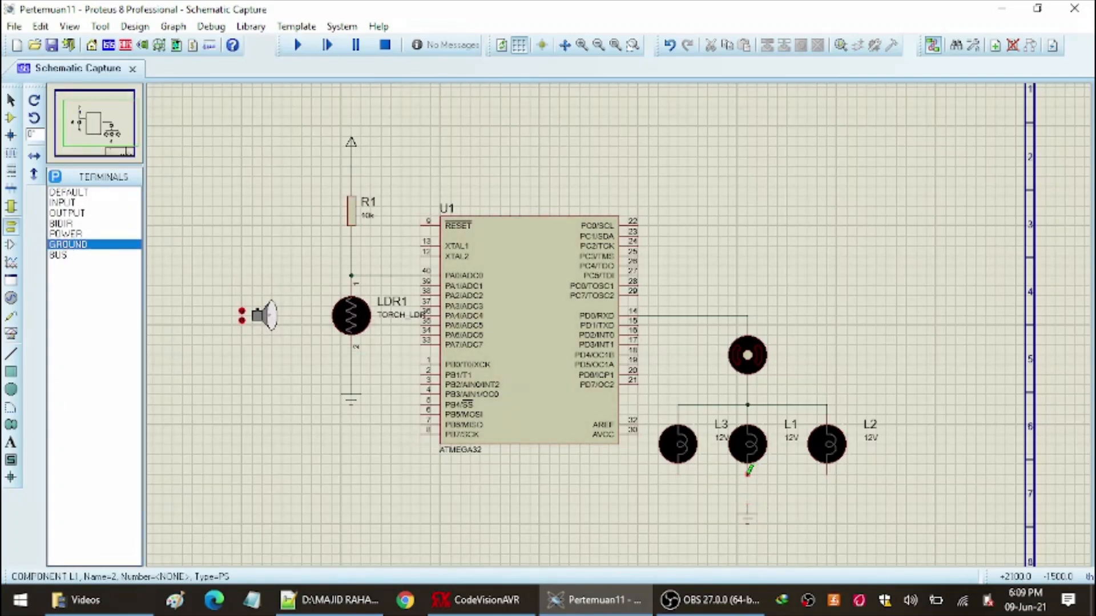
{"action": "left_click", "coordinate": [826, 472]}
{"action": "left_click", "coordinate": [747, 483]}
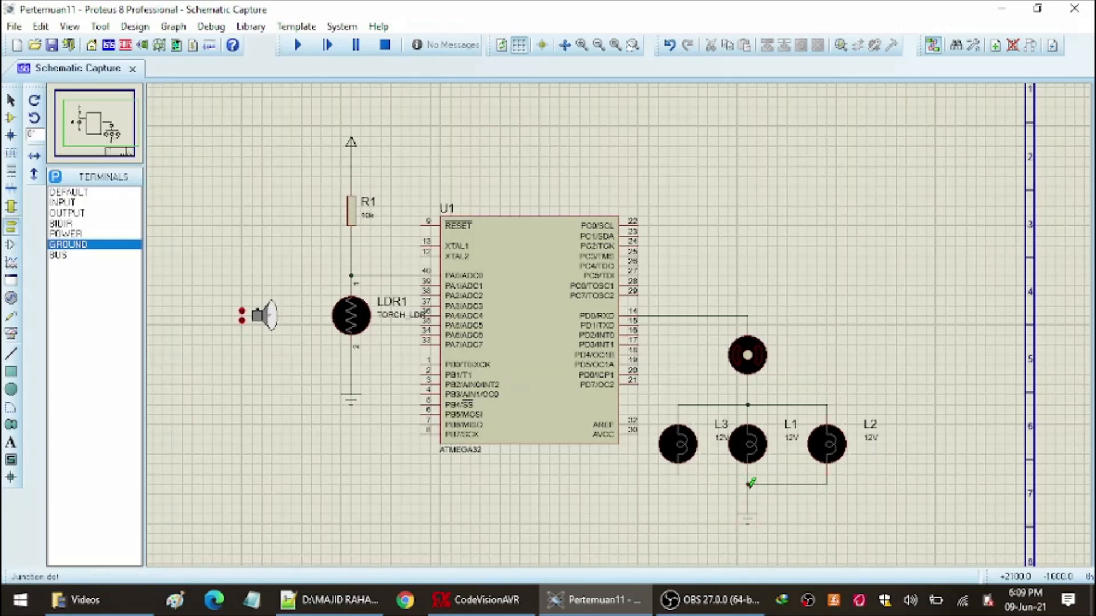
{"action": "left_click", "coordinate": [678, 474]}
{"action": "left_click", "coordinate": [747, 484]}
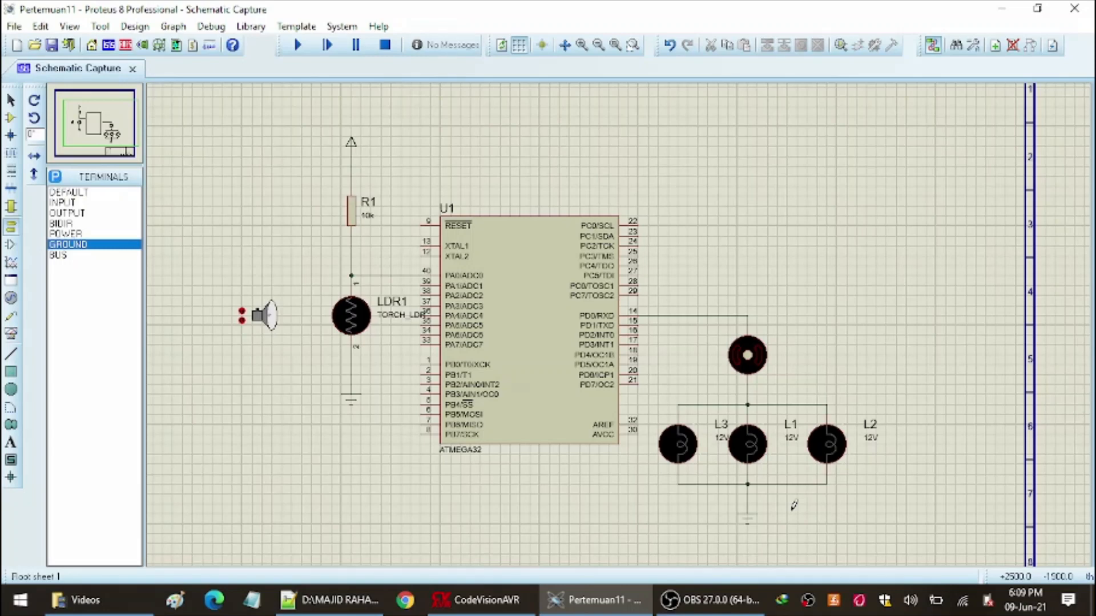
Place the LM016L LCD above the motor, to the upper right of the ATMEGA32.
{"action": "left_click", "coordinate": [18, 128]}
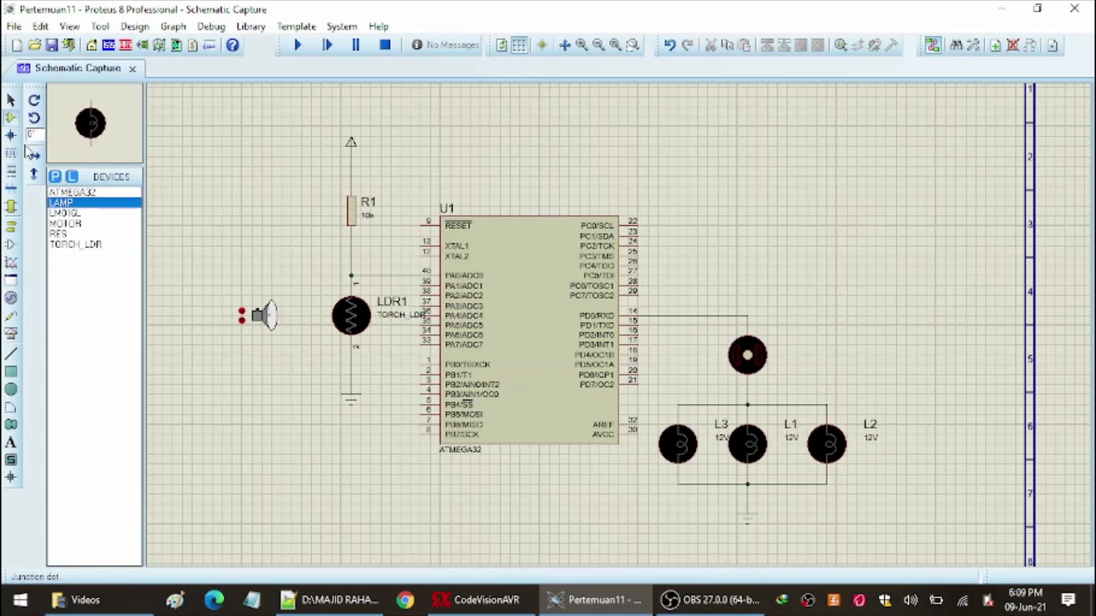
{"action": "left_click", "coordinate": [80, 213]}
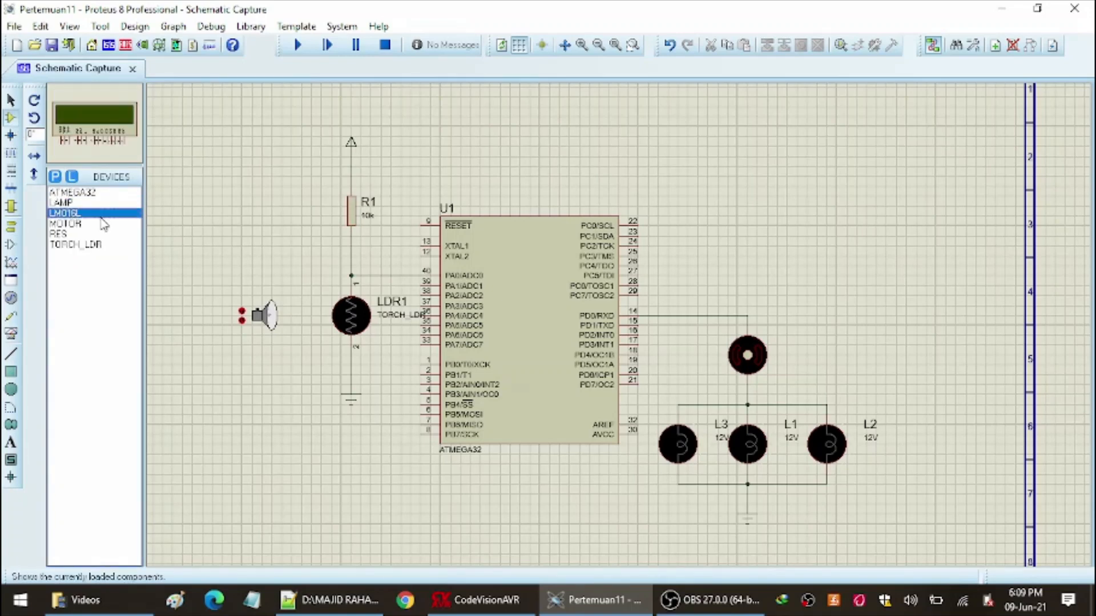
{"action": "left_click", "coordinate": [768, 163]}
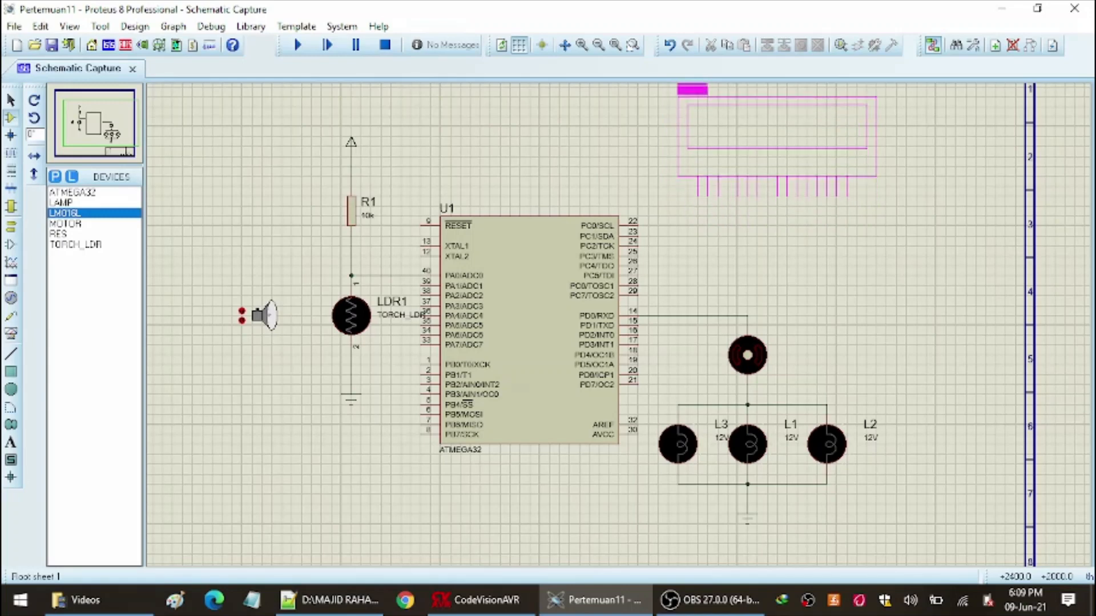
{"action": "left_click", "coordinate": [783, 134]}
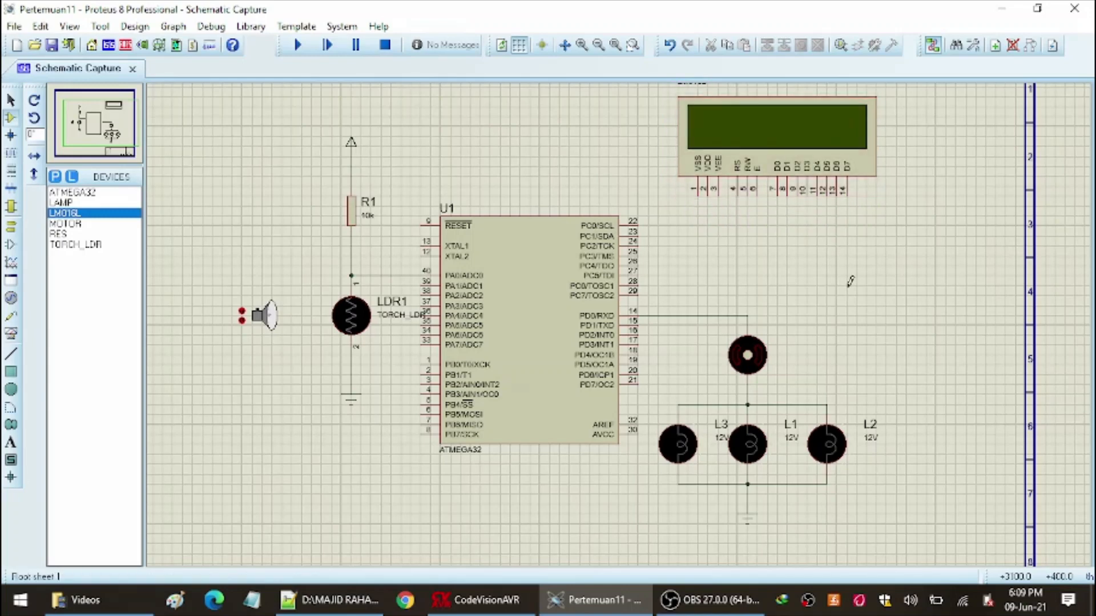
Draw a short wire stub from the ATMEGA32's PC0/SCL pin and label it PC0.
{"action": "left_click", "coordinate": [583, 45]}
{"action": "left_click", "coordinate": [584, 46]}
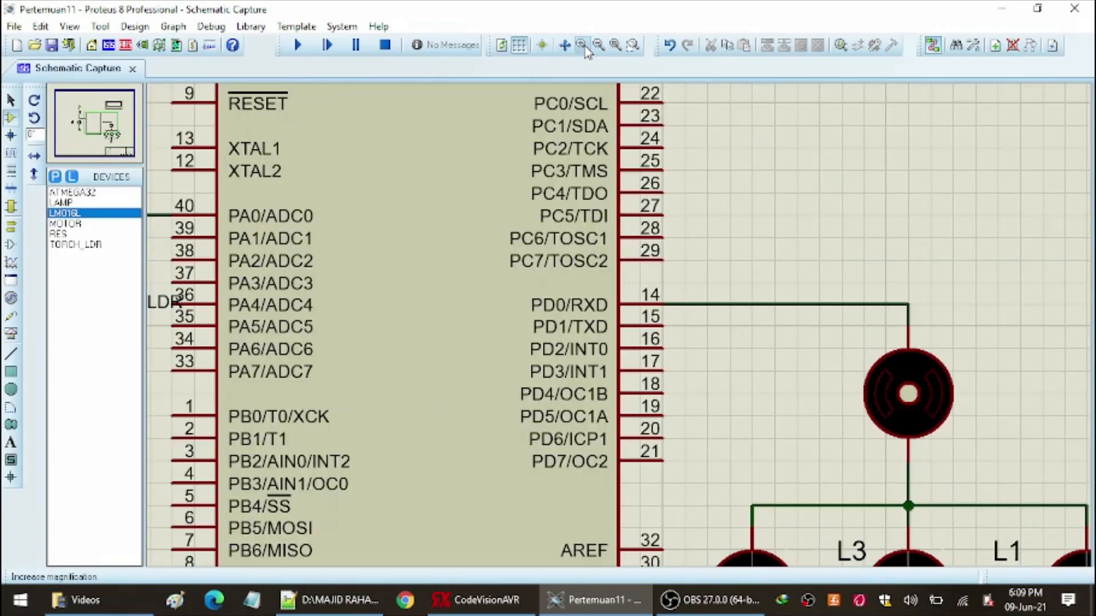
{"action": "left_click", "coordinate": [103, 106]}
{"action": "left_click", "coordinate": [105, 108]}
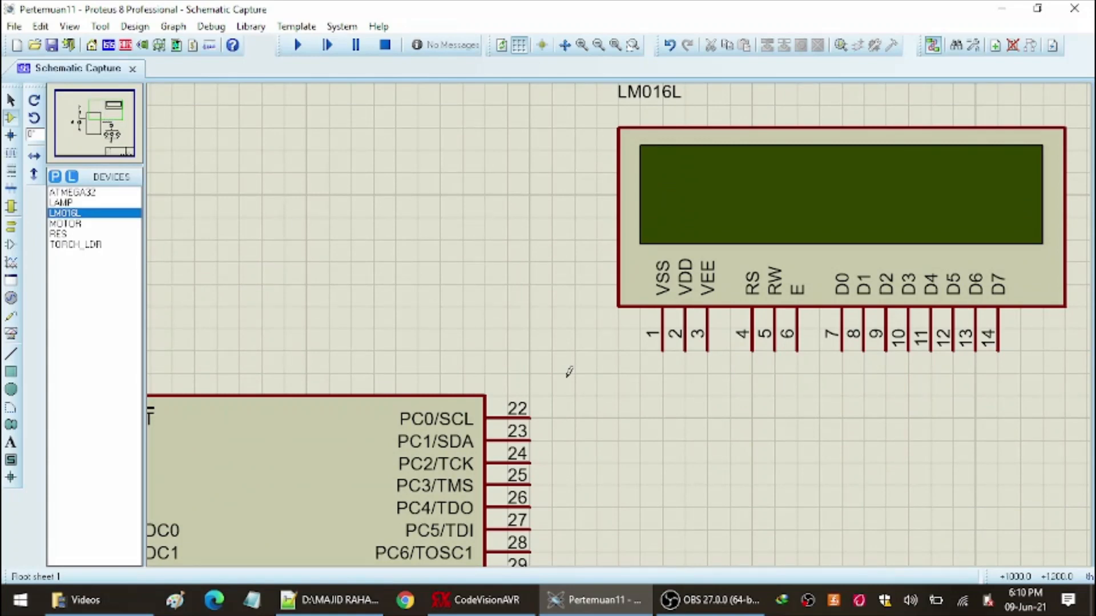
{"action": "left_click", "coordinate": [99, 131]}
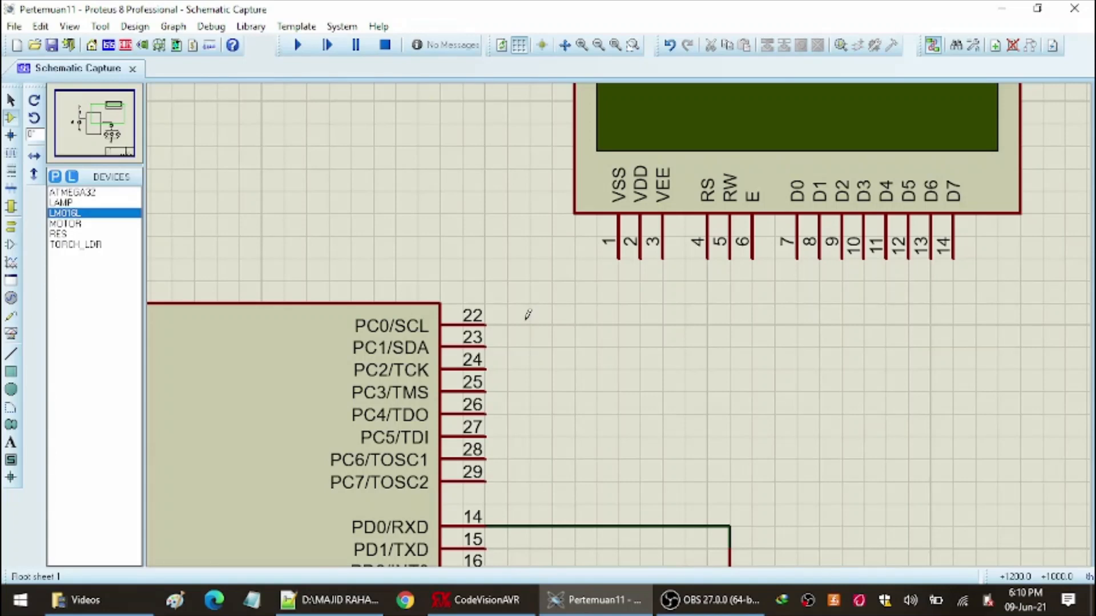
{"action": "left_click", "coordinate": [487, 324]}
{"action": "double_click", "coordinate": [531, 325]}
{"action": "right_click", "coordinate": [509, 323]}
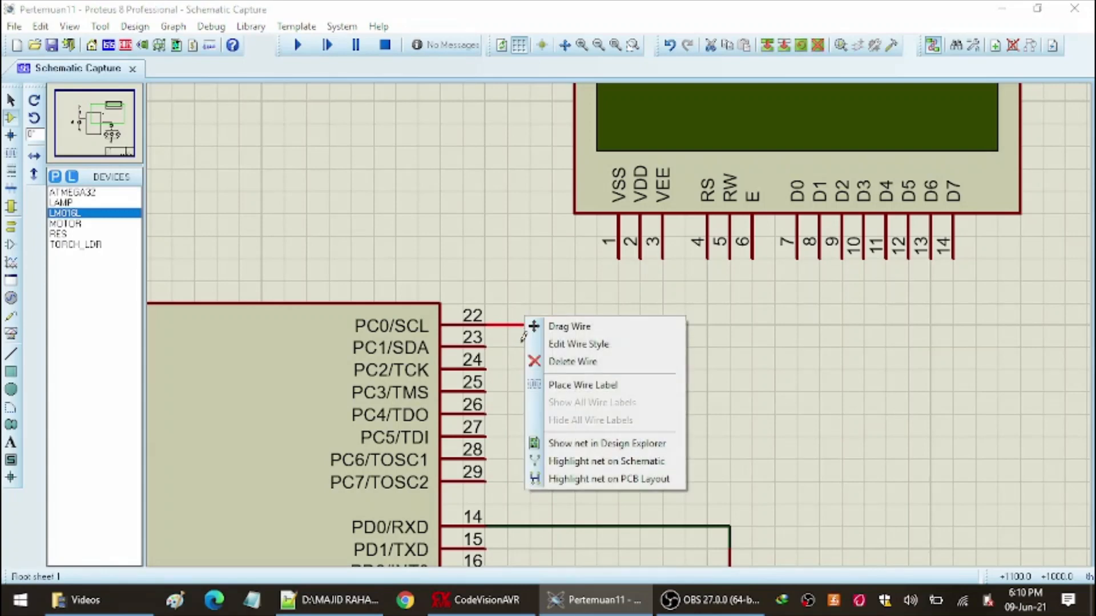
{"action": "left_click", "coordinate": [575, 386]}
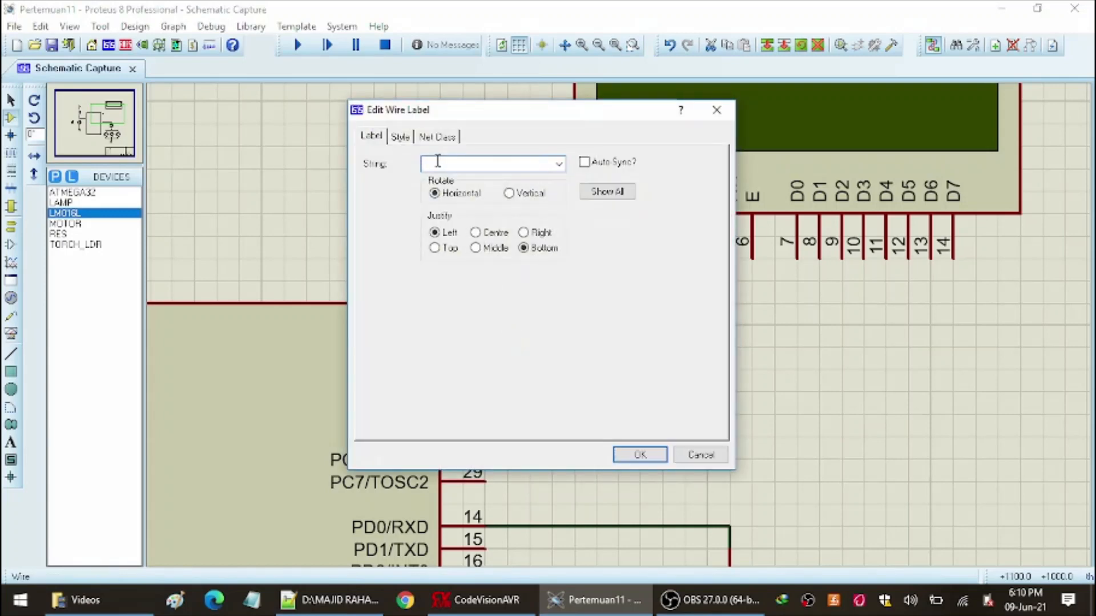
{"action": "left_click_drag", "start_coordinate": [473, 117], "coordinate": [694, 139]}
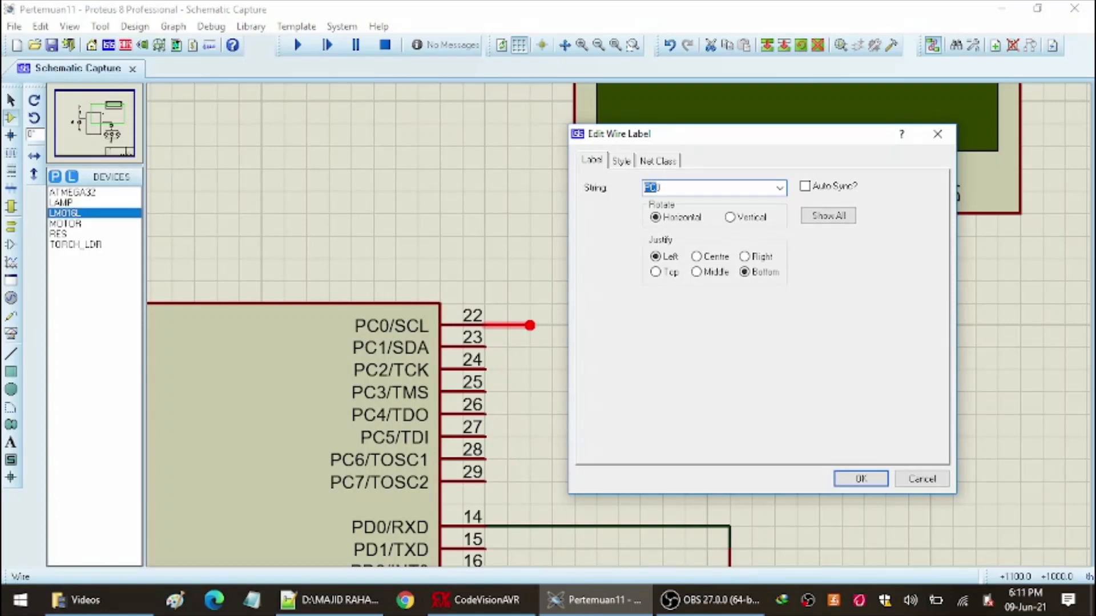
{"action": "left_click", "coordinate": [861, 479]}
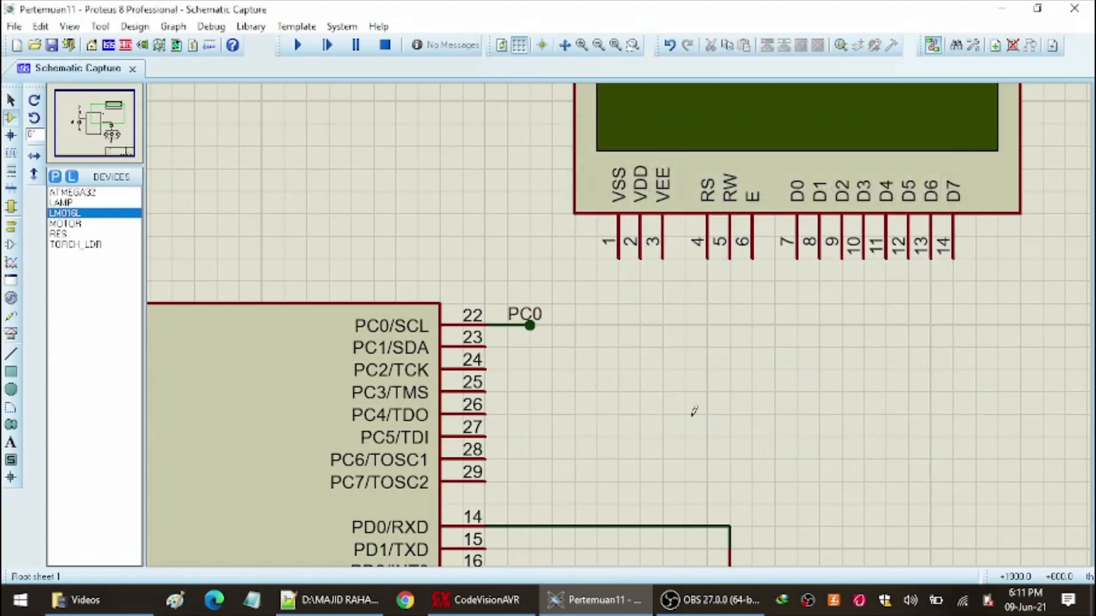
Draw a short wire stub down from the LCD's RS pin and give it the vertical label PC0.
{"action": "left_click", "coordinate": [529, 325]}
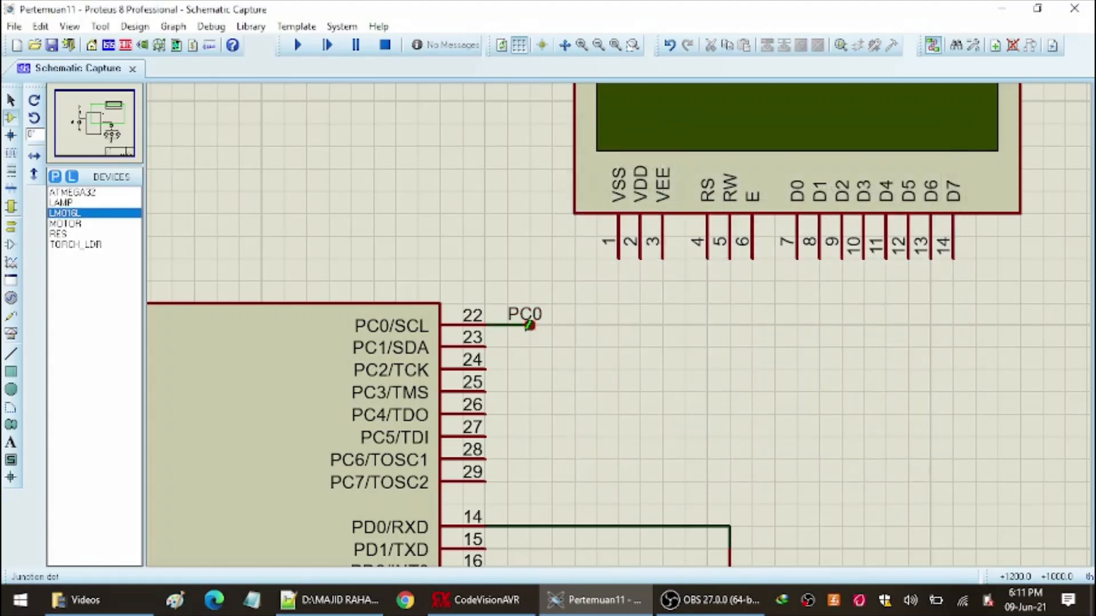
{"action": "left_click", "coordinate": [708, 259]}
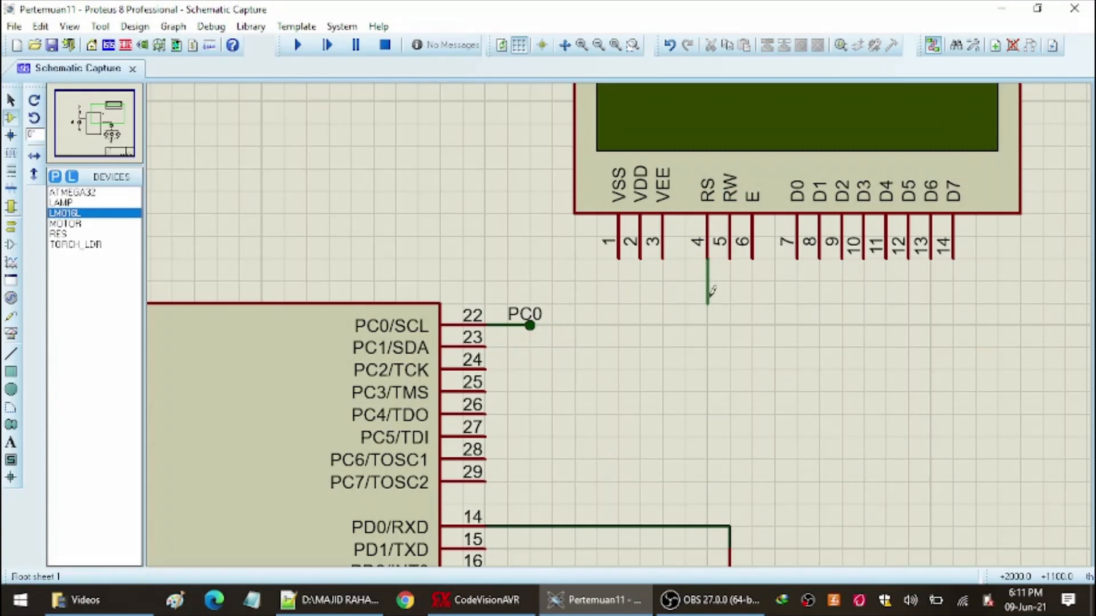
{"action": "double_click", "coordinate": [708, 303]}
{"action": "right_click", "coordinate": [709, 279]}
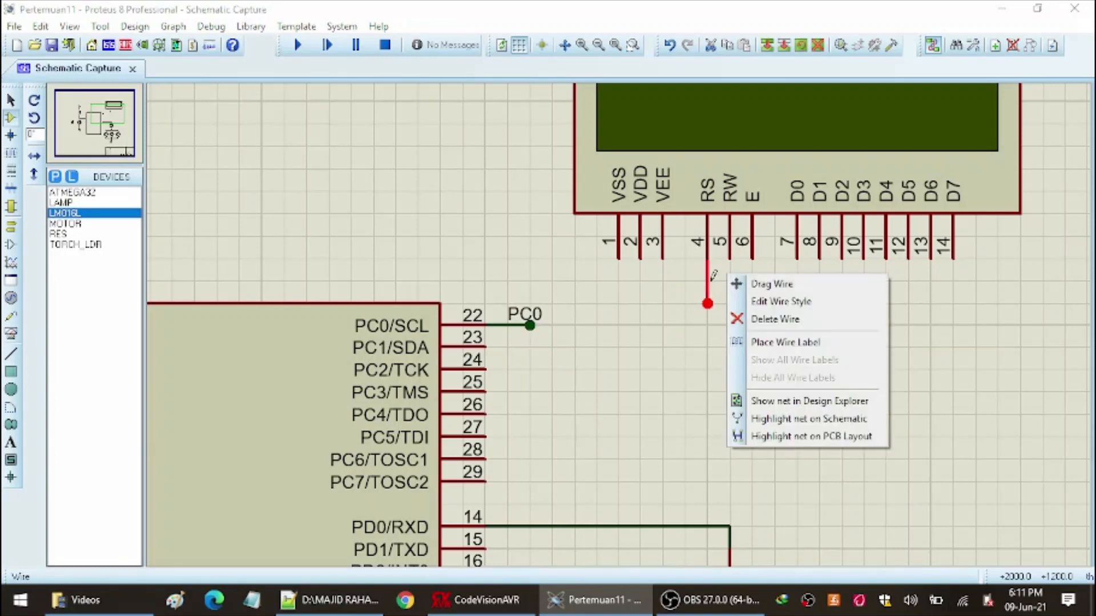
{"action": "left_click", "coordinate": [759, 343]}
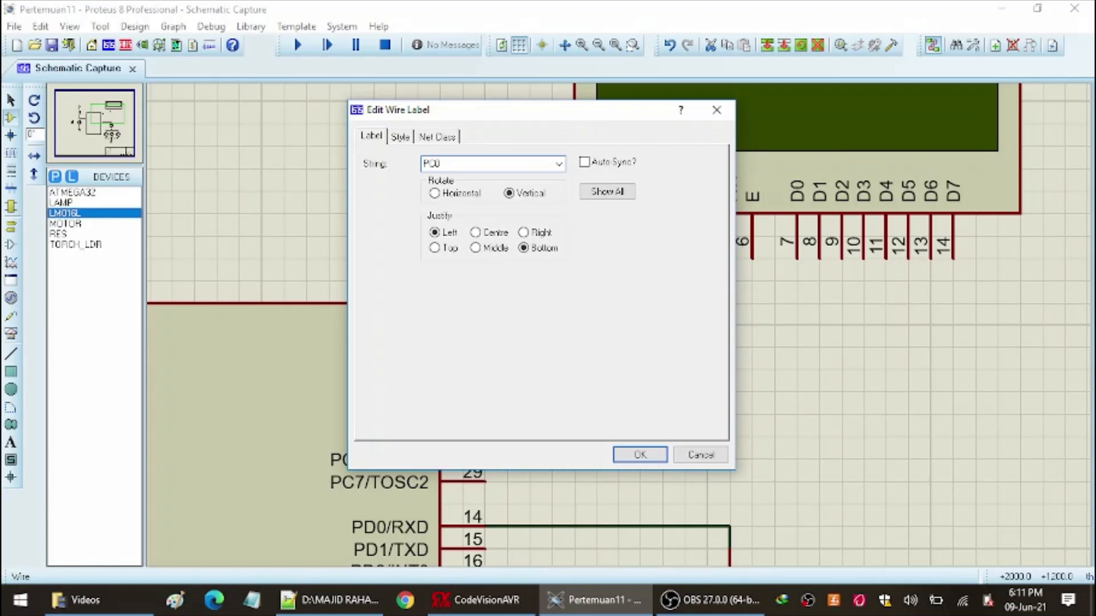
{"action": "left_click", "coordinate": [639, 454]}
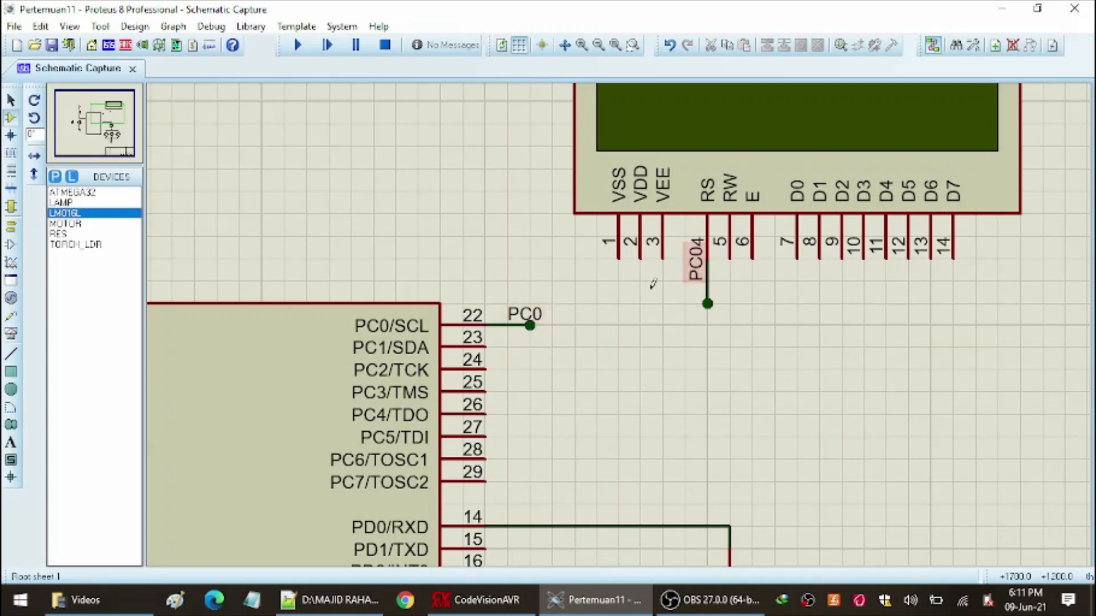
Draw a short wire stub from the ATMEGA32's PC1/SDA pin and label it PC1.
{"action": "left_click", "coordinate": [499, 345]}
{"action": "double_click", "coordinate": [531, 345]}
{"action": "right_click", "coordinate": [516, 345]}
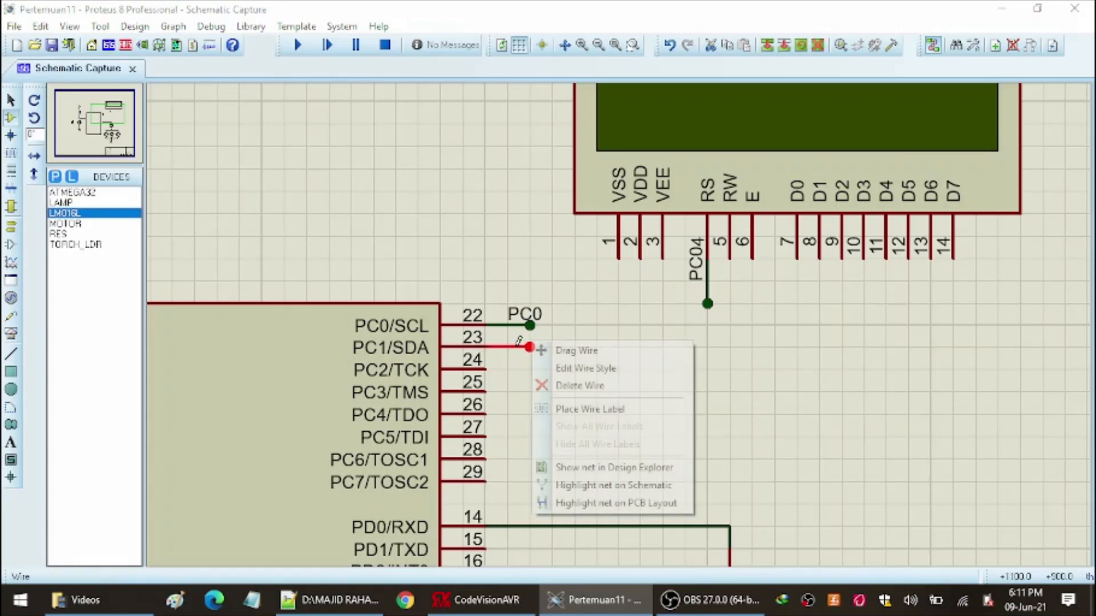
{"action": "left_click", "coordinate": [545, 409]}
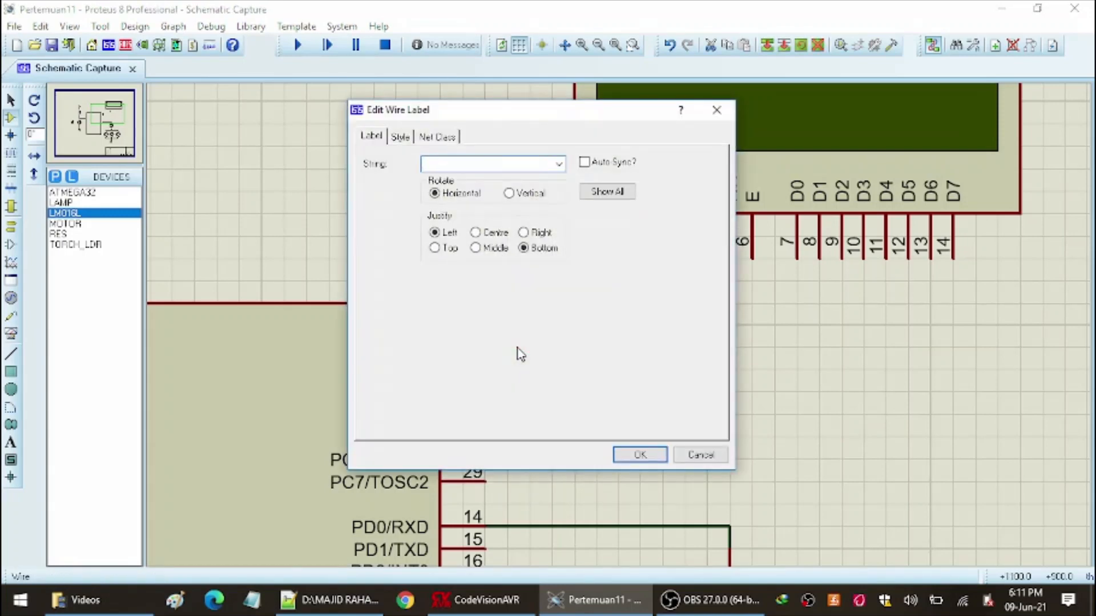
{"action": "left_click", "coordinate": [638, 453]}
Draw a short wire stub down from the LCD's RW pin and give it the vertical label PC1.
{"action": "left_click", "coordinate": [731, 257]}
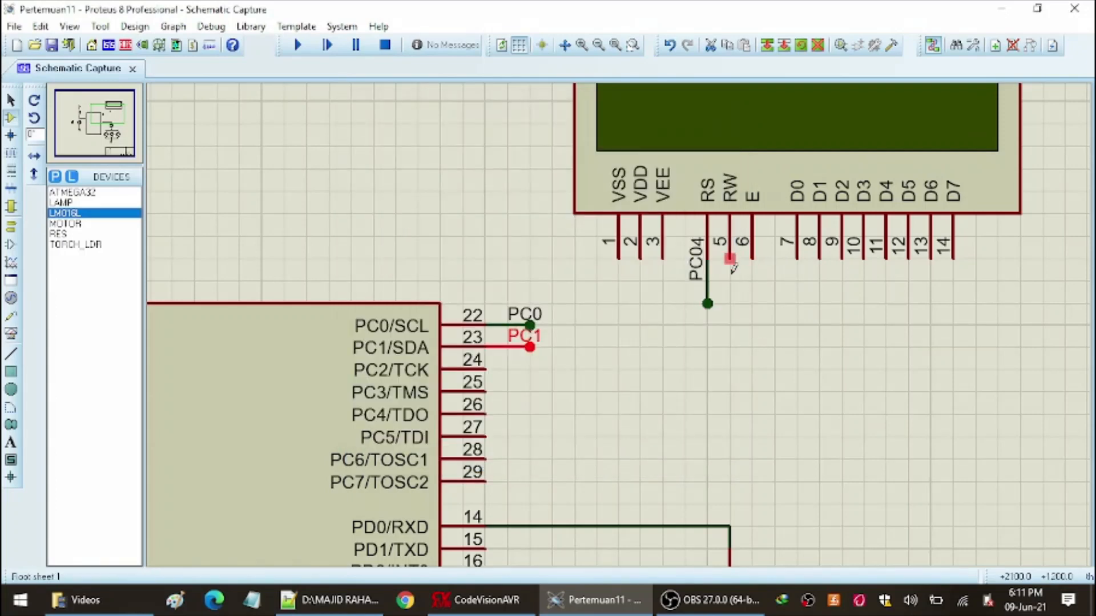
{"action": "double_click", "coordinate": [729, 303]}
{"action": "right_click", "coordinate": [732, 281]}
{"action": "left_click", "coordinate": [776, 349]}
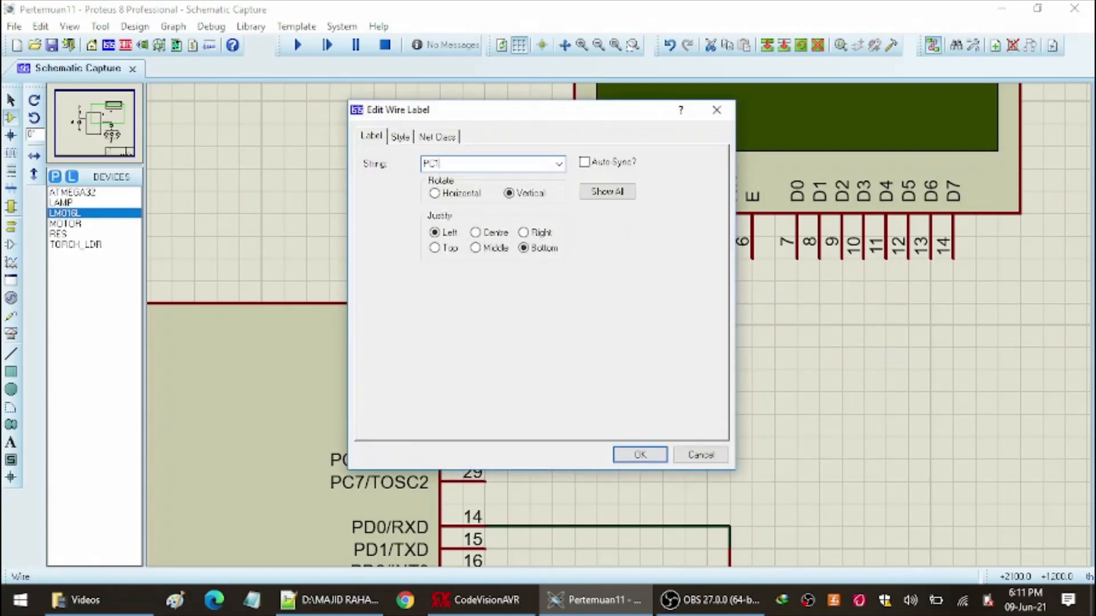
{"action": "type", "text": "PC1"}
{"action": "key", "text": "Return"}
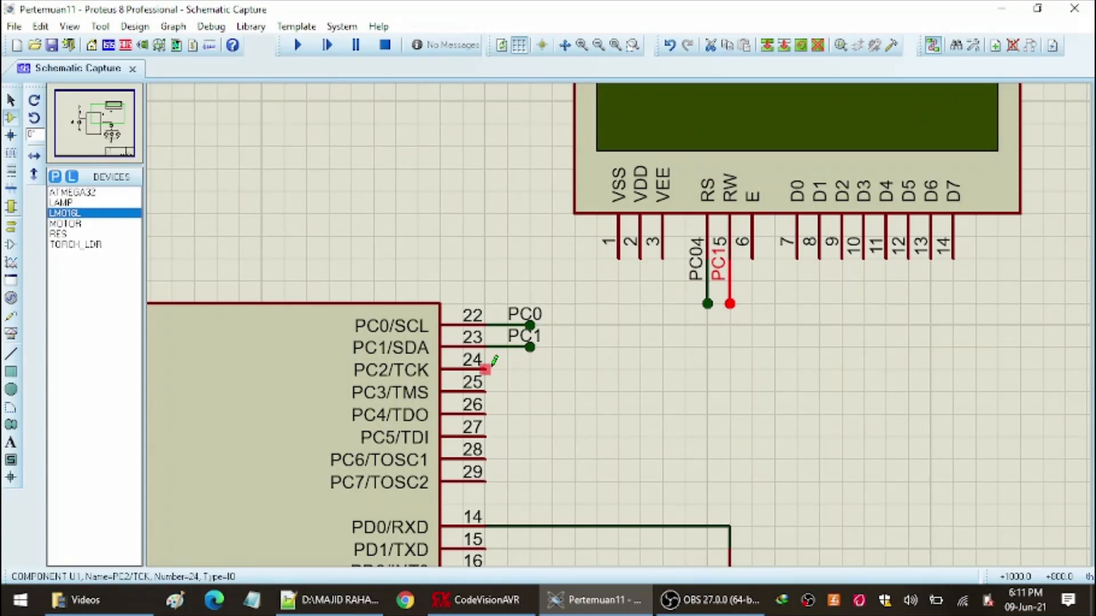
Draw a short wire stub from the ATMEGA32's PC2/TCK pin and label it PC2.
{"action": "left_click", "coordinate": [484, 369]}
{"action": "double_click", "coordinate": [528, 369]}
{"action": "right_click", "coordinate": [527, 368]}
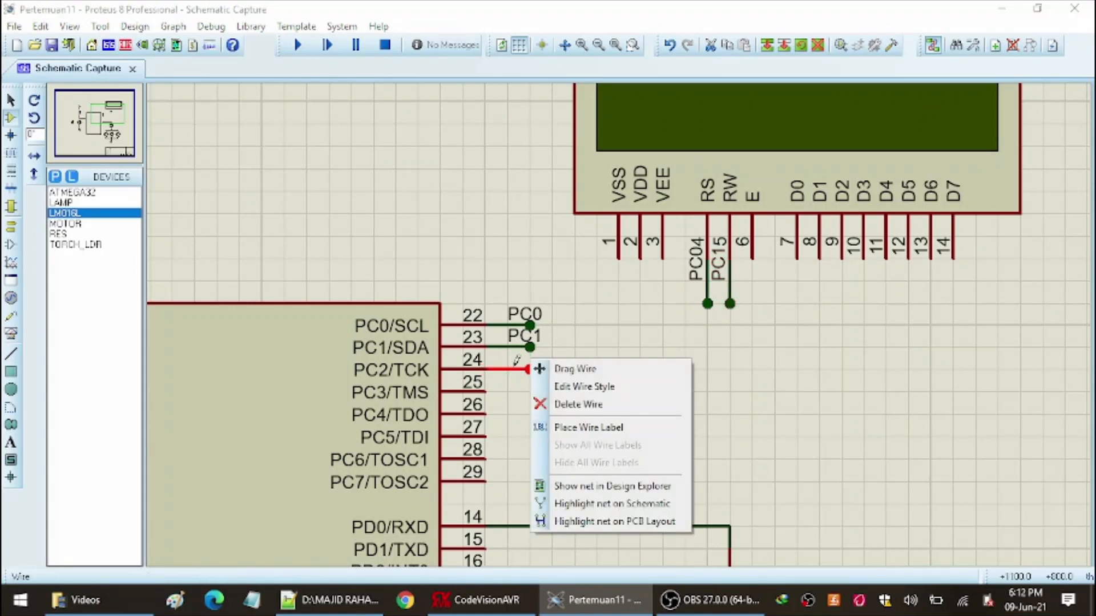
{"action": "left_click", "coordinate": [588, 428]}
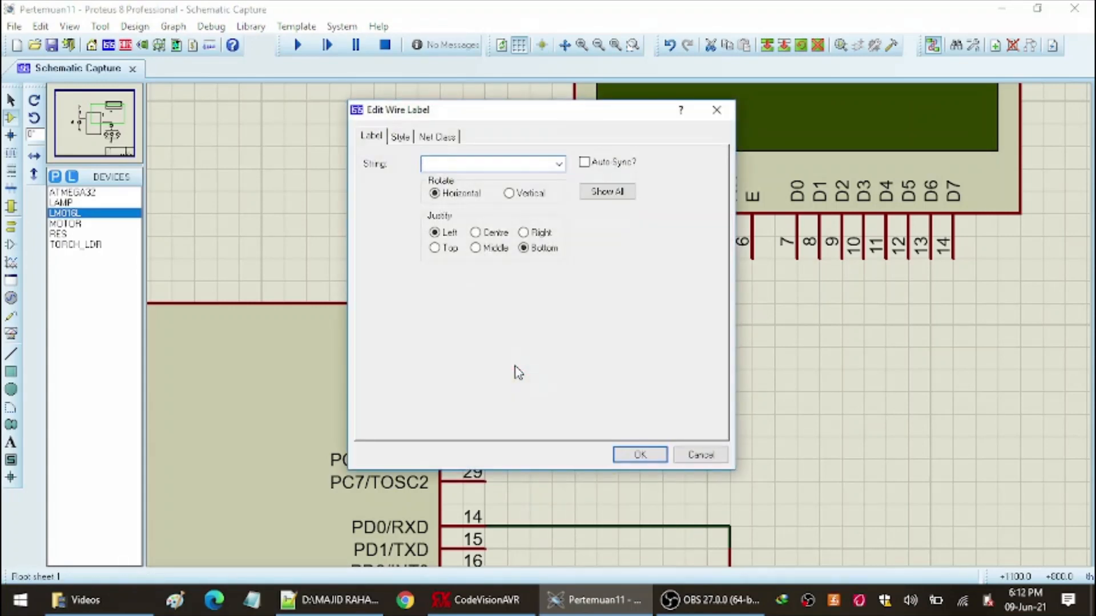
{"action": "type", "text": "PC2"}
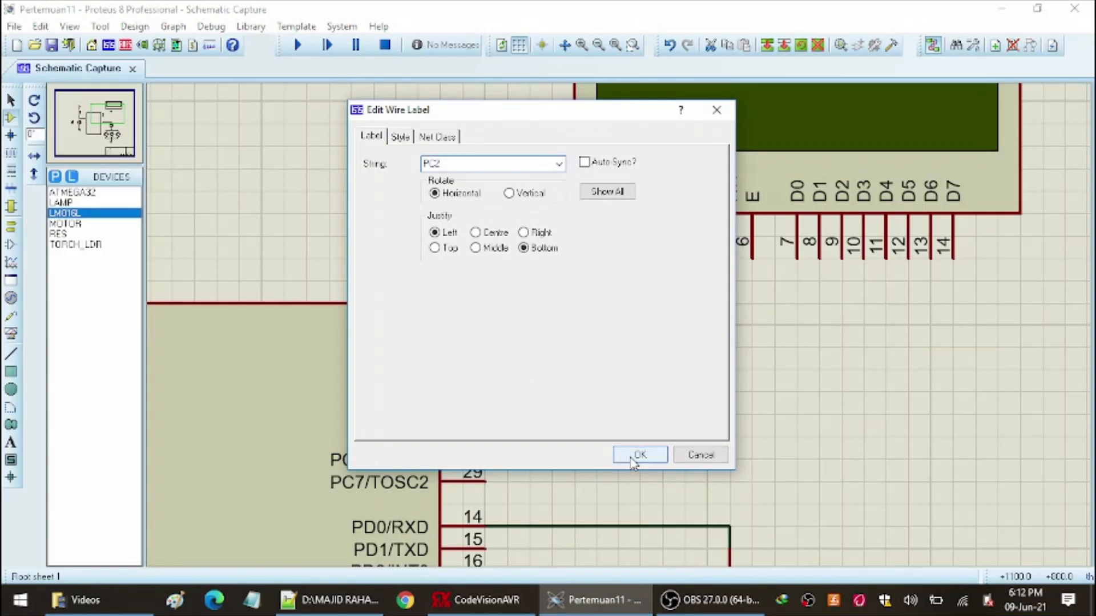
{"action": "left_click", "coordinate": [637, 455]}
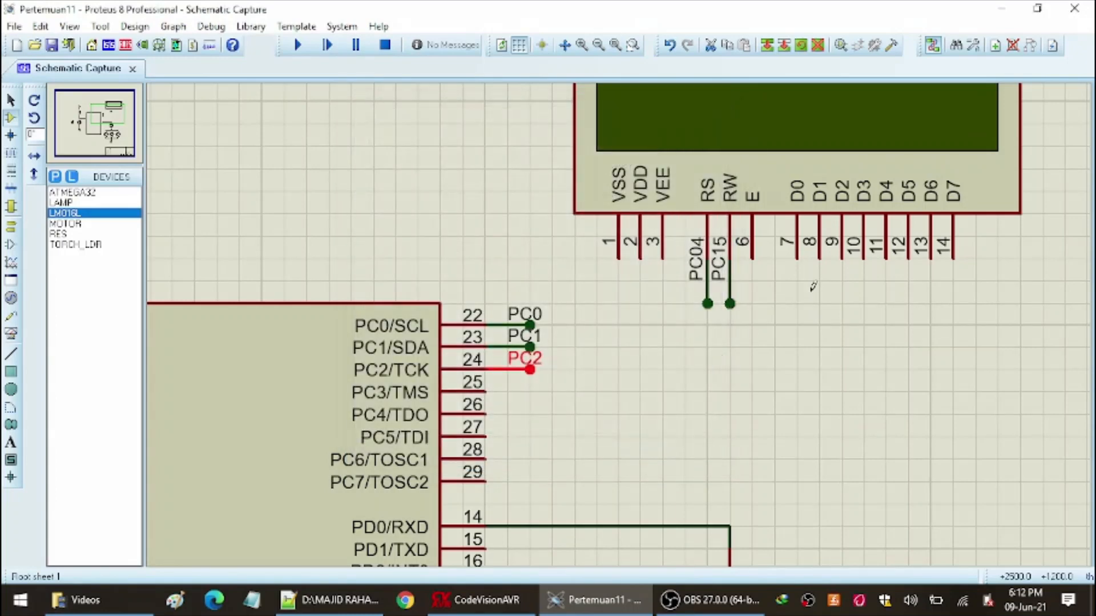
Draw a short wire stub down from the LCD's E pin and give it the vertical label PC2.
{"action": "left_click", "coordinate": [752, 255]}
{"action": "double_click", "coordinate": [752, 304]}
{"action": "right_click", "coordinate": [754, 278]}
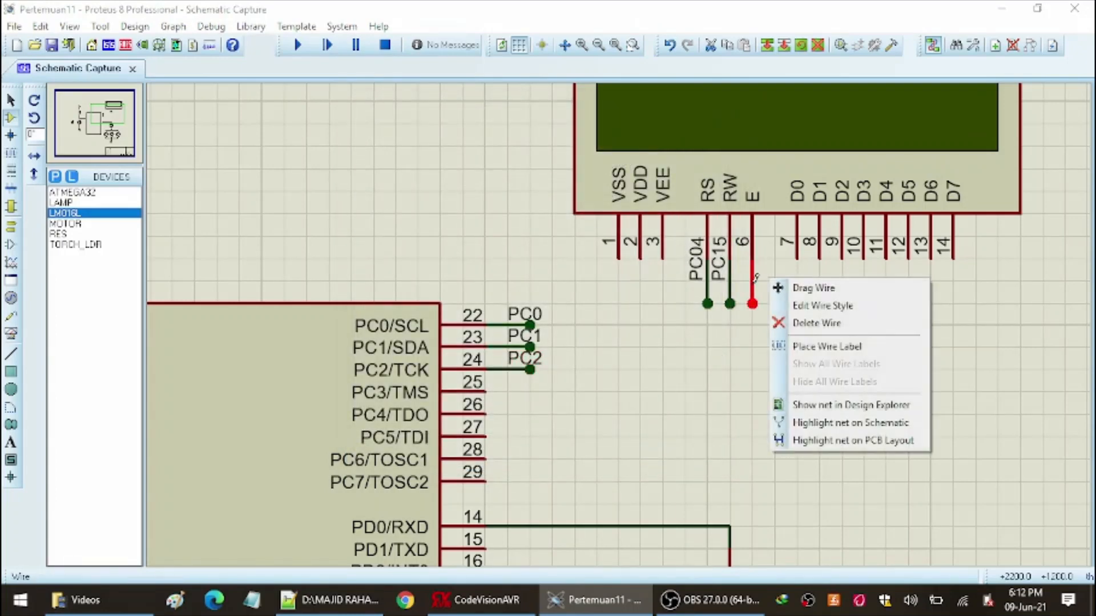
{"action": "left_click", "coordinate": [826, 346]}
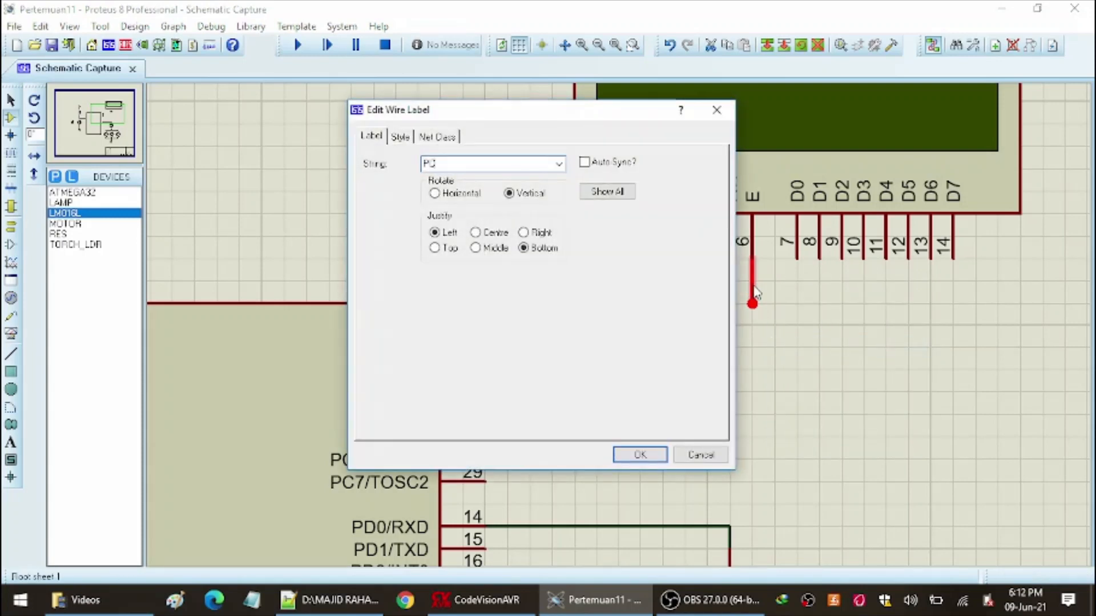
{"action": "type", "text": "2"}
{"action": "left_click", "coordinate": [639, 455]}
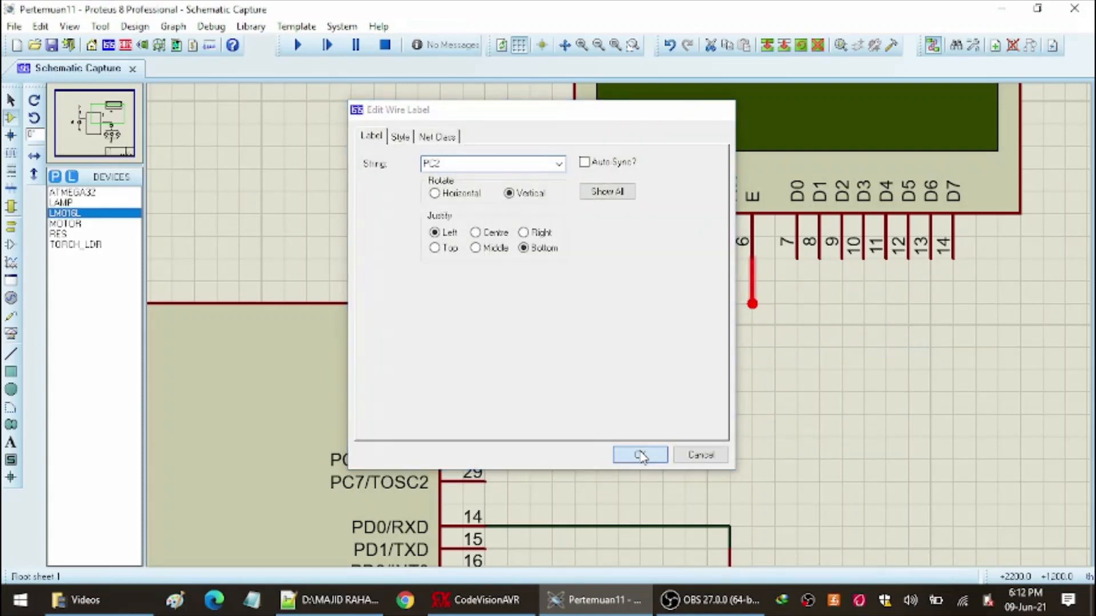
{"action": "left_click", "coordinate": [656, 380]}
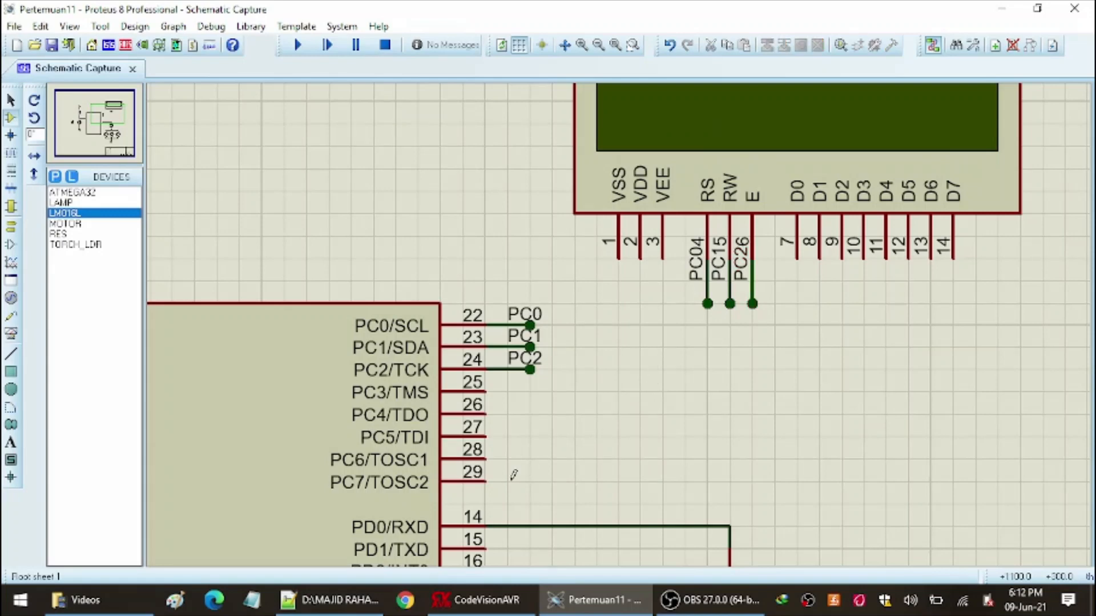
Draw a short wire stub from the ATMEGA32's PC7/TOSC2 pin and label it PC7.
{"action": "left_click", "coordinate": [486, 482]}
{"action": "double_click", "coordinate": [529, 482]}
{"action": "right_click", "coordinate": [513, 472]}
{"action": "left_click", "coordinate": [513, 474]}
{"action": "right_click", "coordinate": [511, 476]}
{"action": "left_click", "coordinate": [576, 366]}
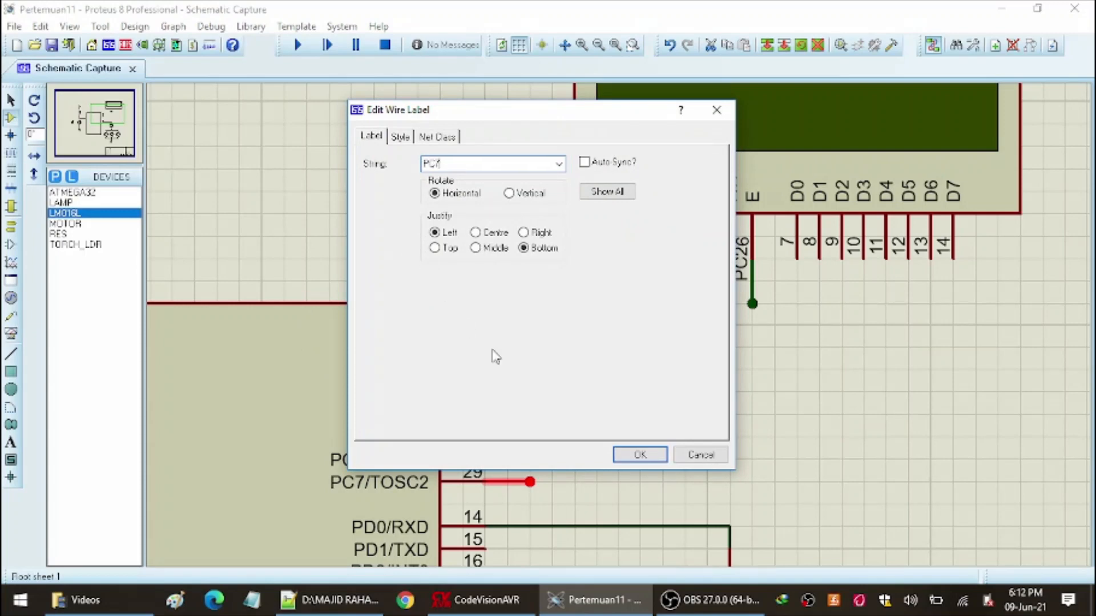
{"action": "left_click", "coordinate": [640, 455]}
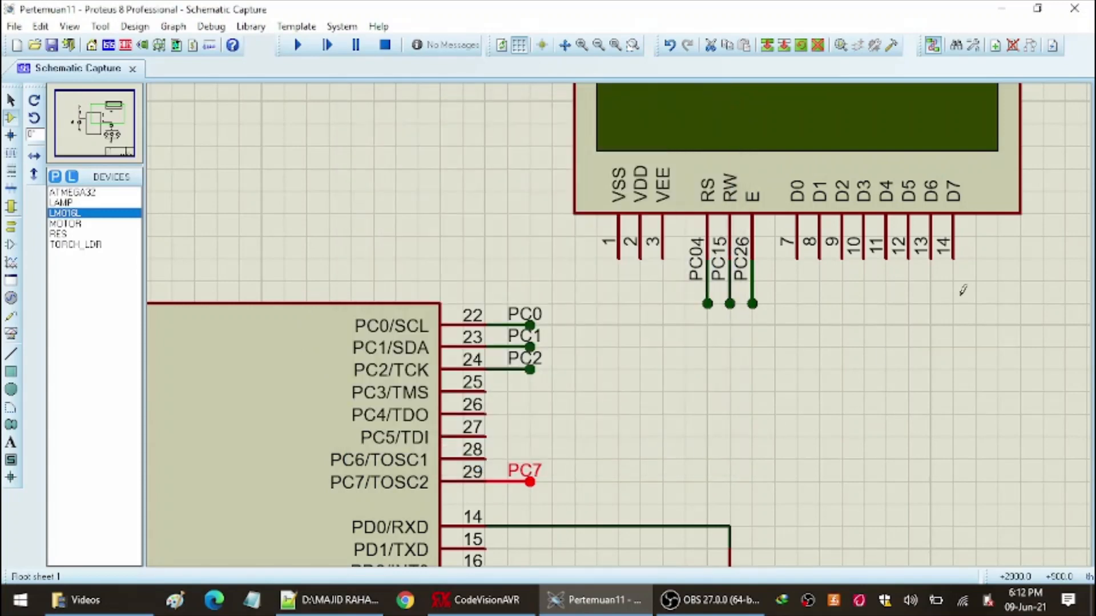
Draw a short wire stub down from the LCD's D7 pin and give it the vertical label PC7.
{"action": "left_click", "coordinate": [953, 258]}
{"action": "double_click", "coordinate": [953, 304]}
{"action": "right_click", "coordinate": [951, 271]}
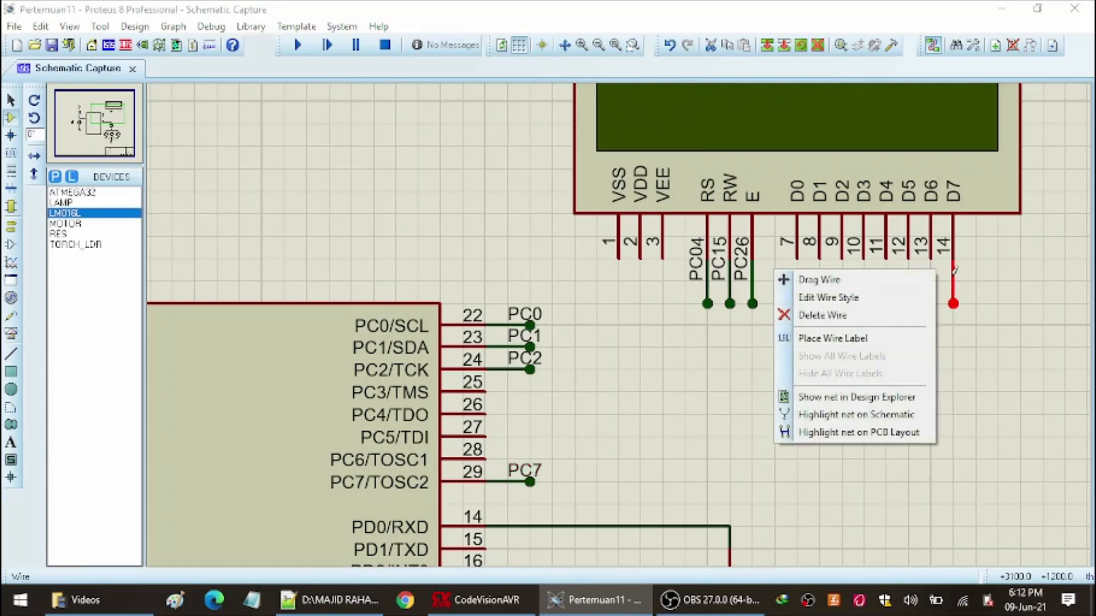
{"action": "left_click", "coordinate": [896, 336]}
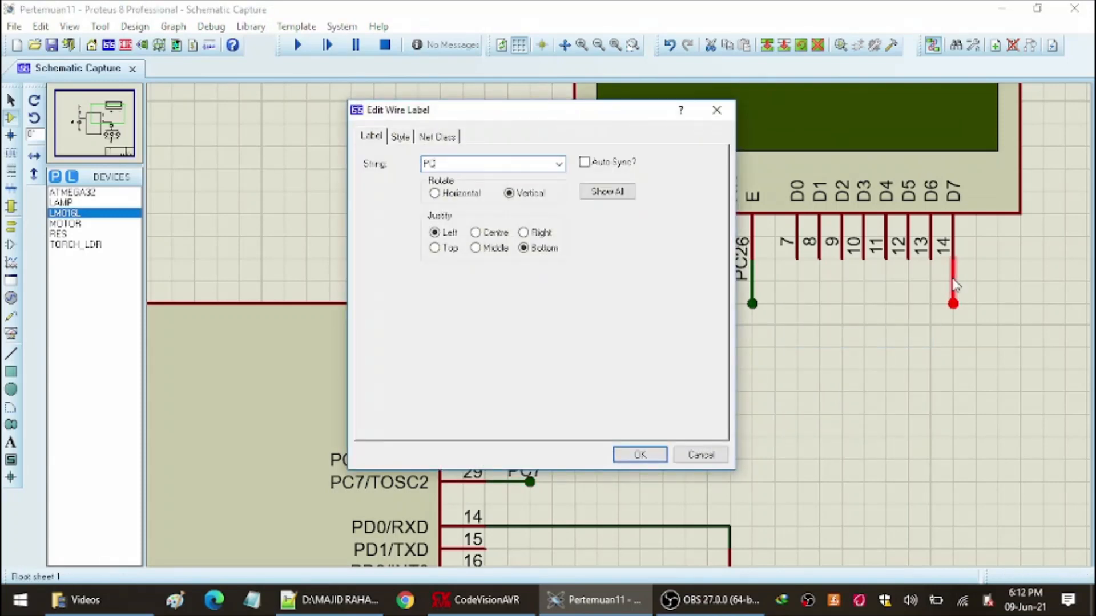
{"action": "key", "text": "Return"}
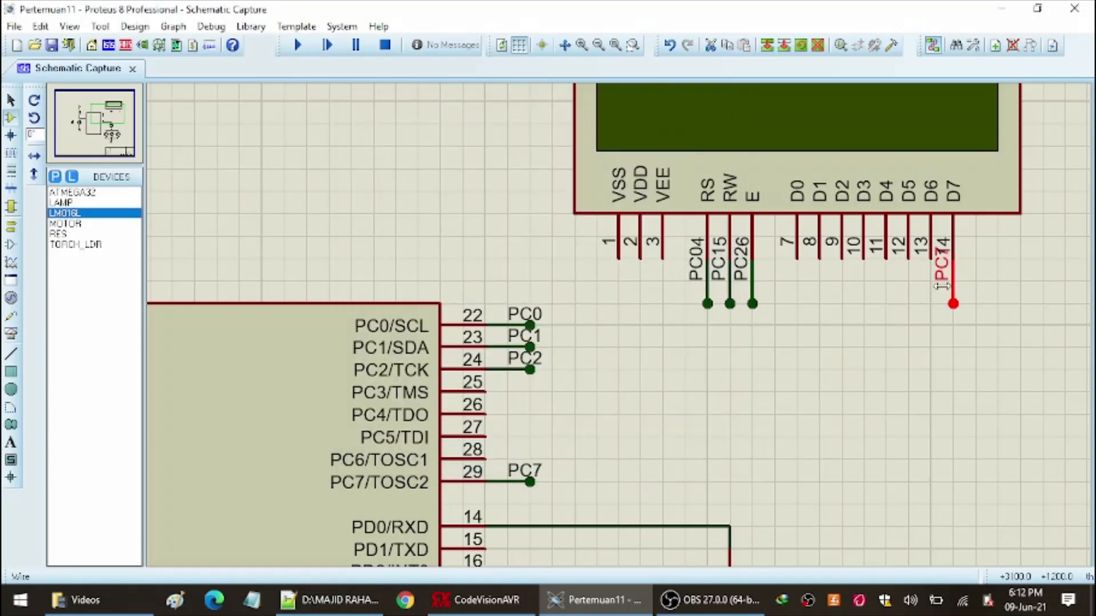
Draw a short wire stub from the ATMEGA32's PC6/TOSC1 pin and label it PC6.
{"action": "left_click", "coordinate": [492, 455]}
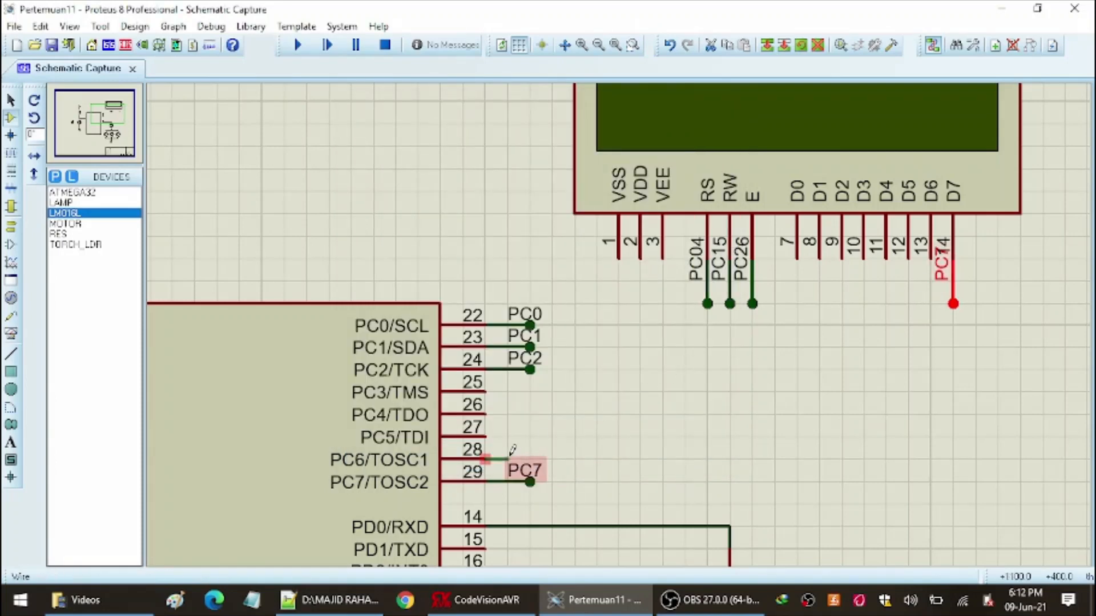
{"action": "double_click", "coordinate": [530, 459]}
{"action": "left_click", "coordinate": [530, 457]}
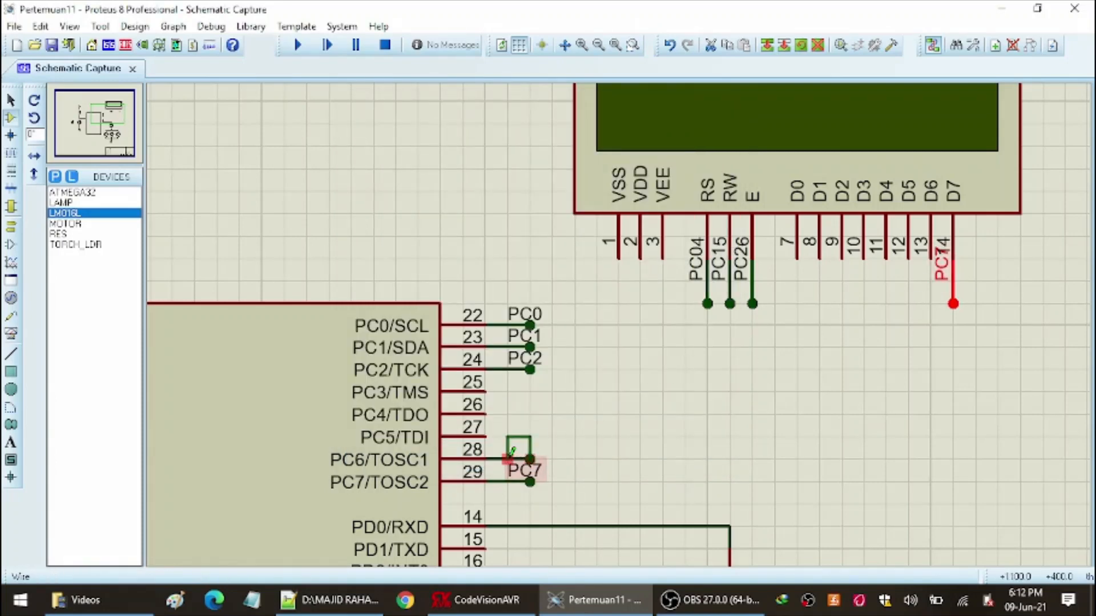
{"action": "key", "text": "Escape"}
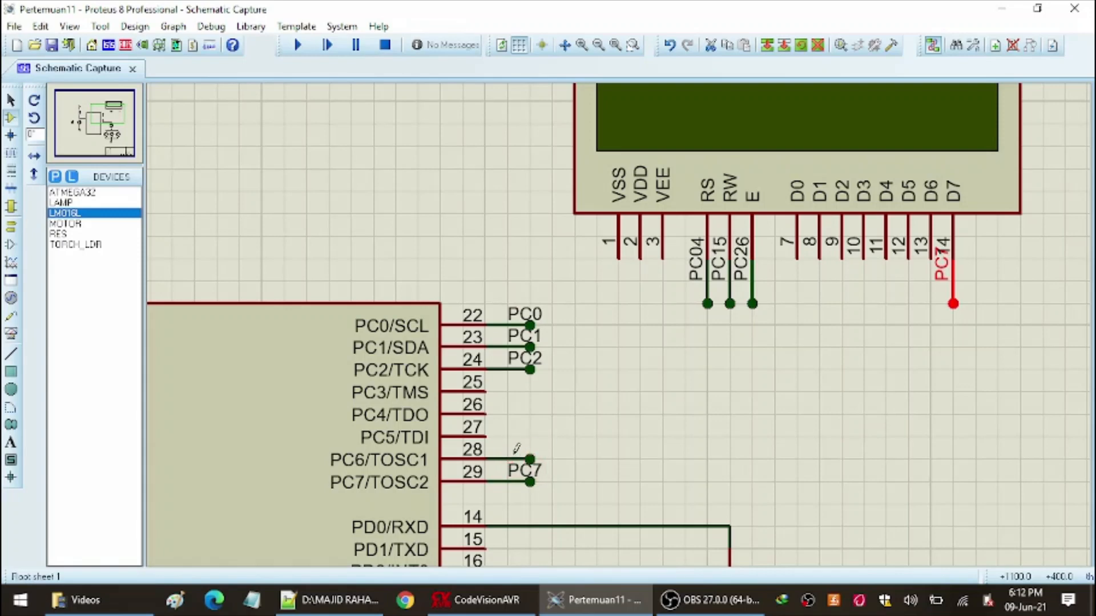
{"action": "right_click", "coordinate": [519, 458]}
{"action": "left_click", "coordinate": [572, 343]}
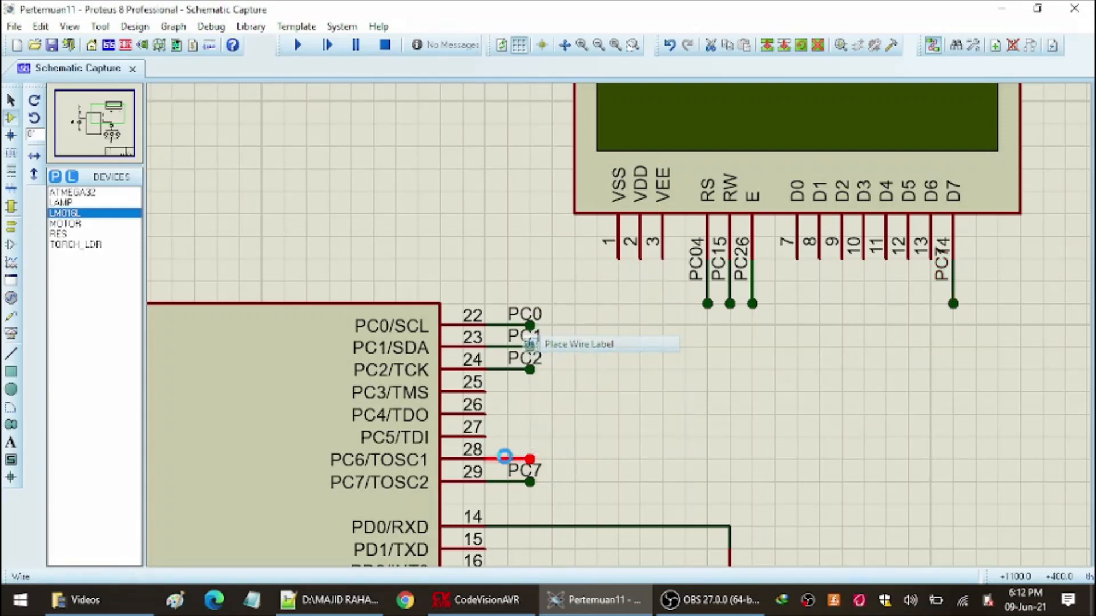
{"action": "type", "text": "PC6"}
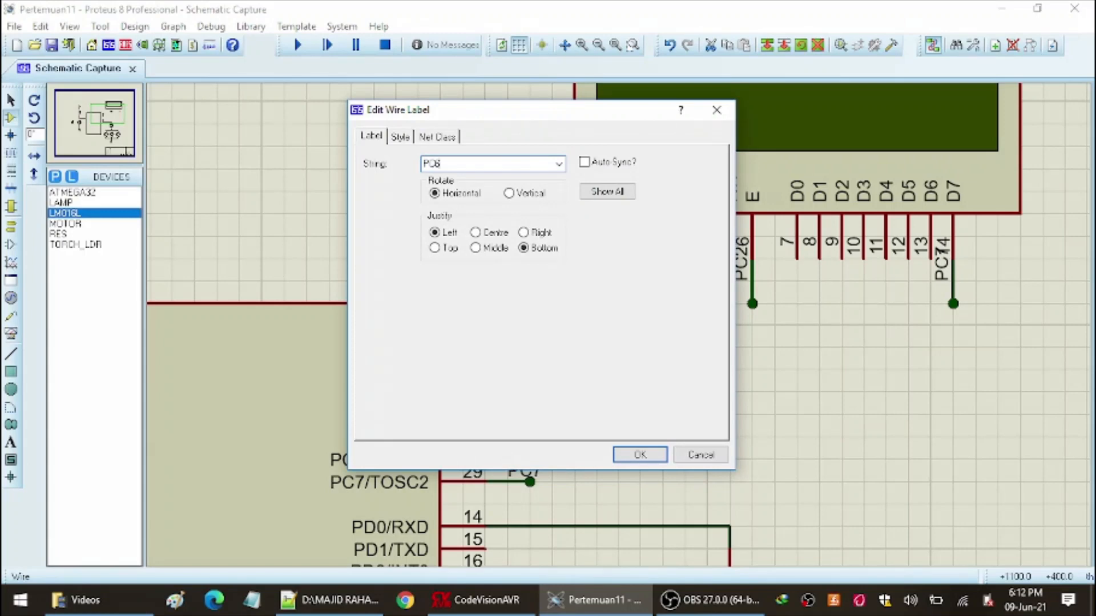
{"action": "key", "text": "Return"}
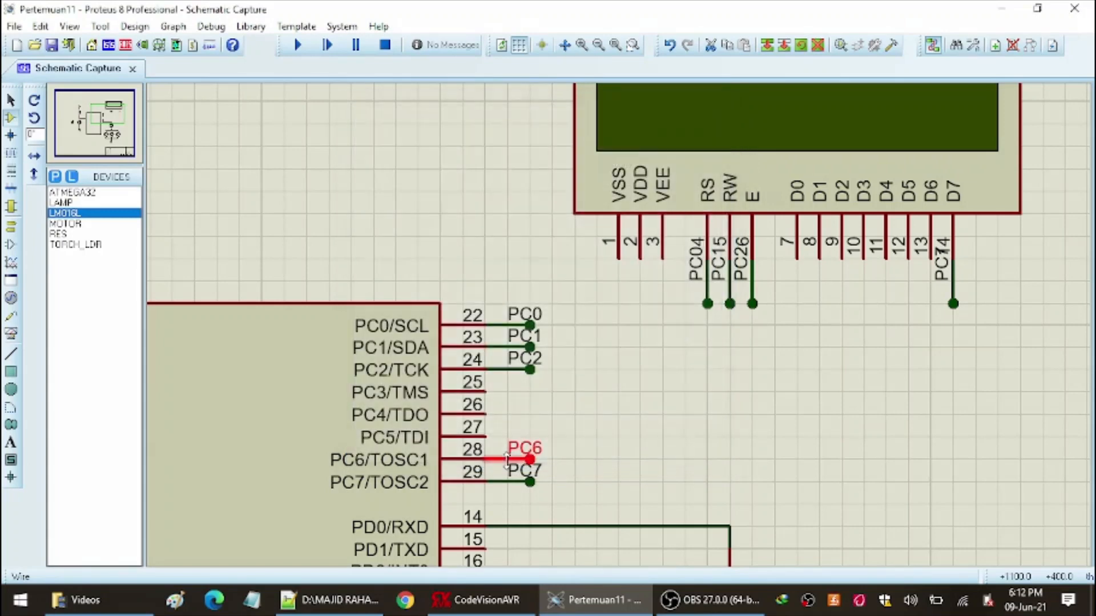
Draw a short wire stub down from the LCD's D6 pin and give it the vertical label PC6.
{"action": "left_click", "coordinate": [930, 258]}
{"action": "double_click", "coordinate": [930, 304]}
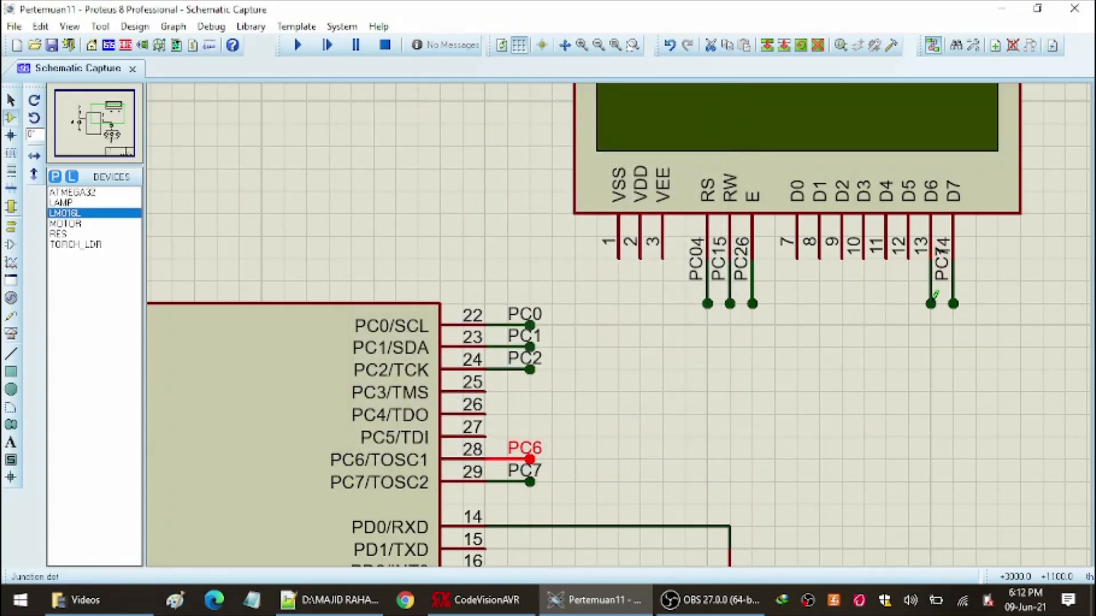
{"action": "right_click", "coordinate": [930, 280]}
{"action": "left_click", "coordinate": [856, 342]}
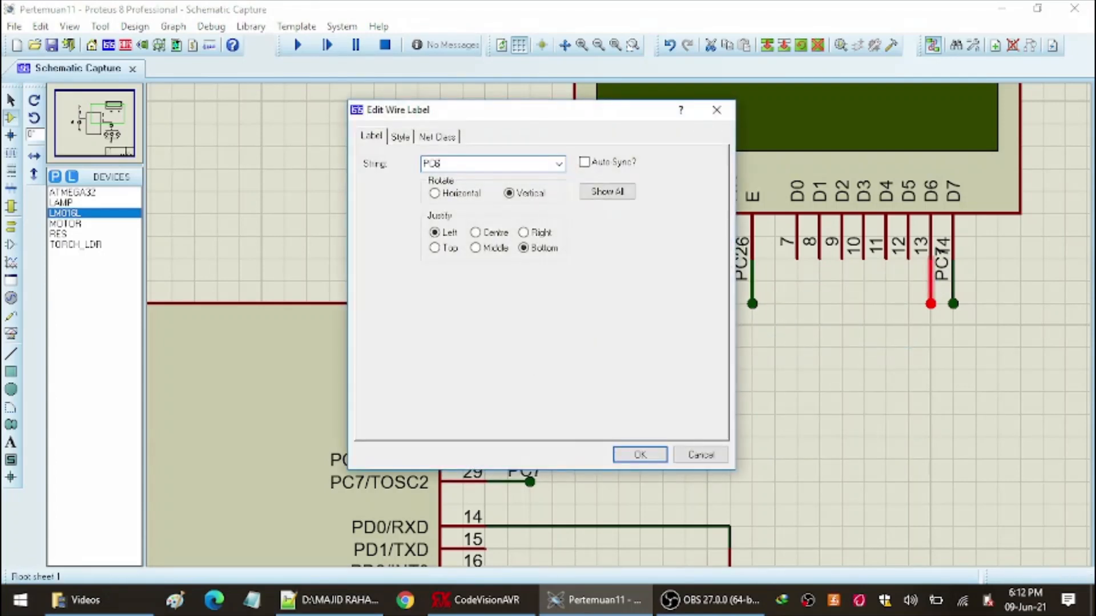
{"action": "key", "text": "Return"}
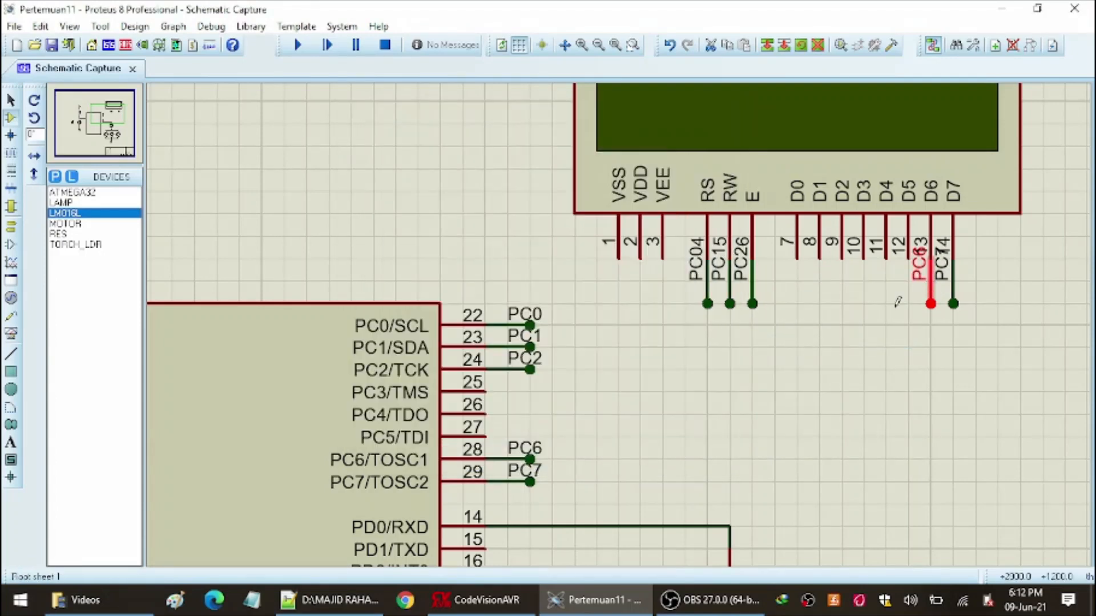
Draw a short wire stub from the ATMEGA32's PC5/TDI pin and label it PC5.
{"action": "left_click", "coordinate": [483, 436]}
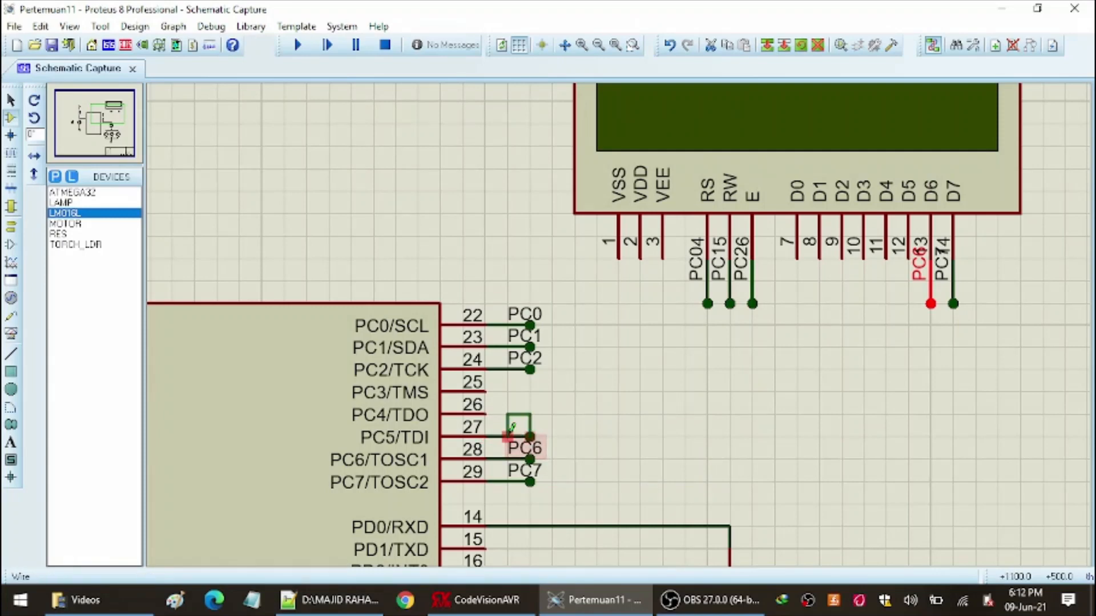
{"action": "left_click", "coordinate": [531, 435]}
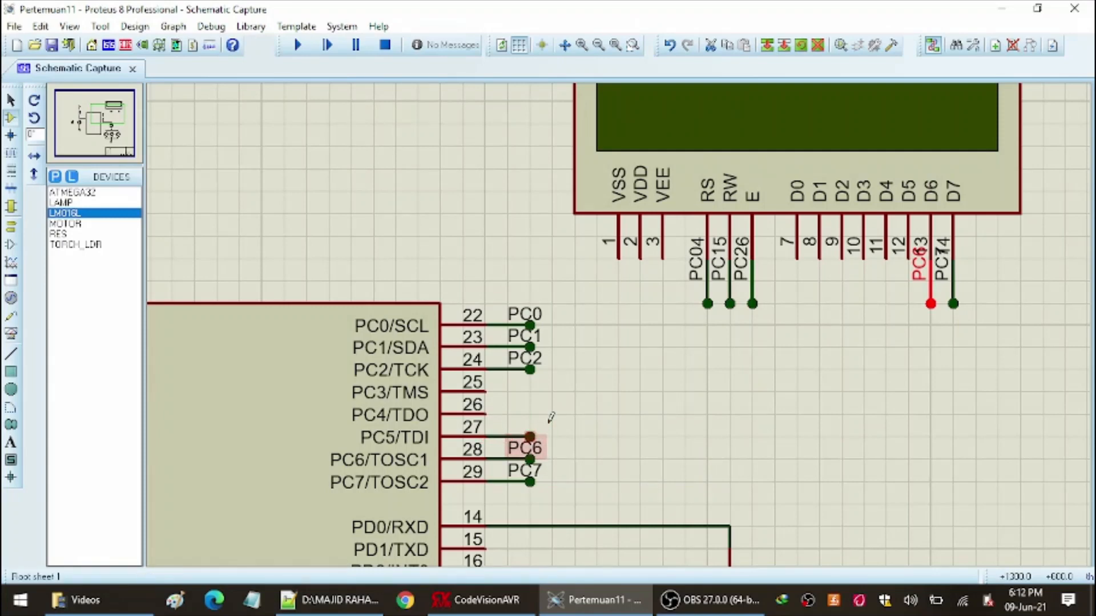
{"action": "right_click", "coordinate": [510, 434]}
{"action": "left_click", "coordinate": [593, 321]}
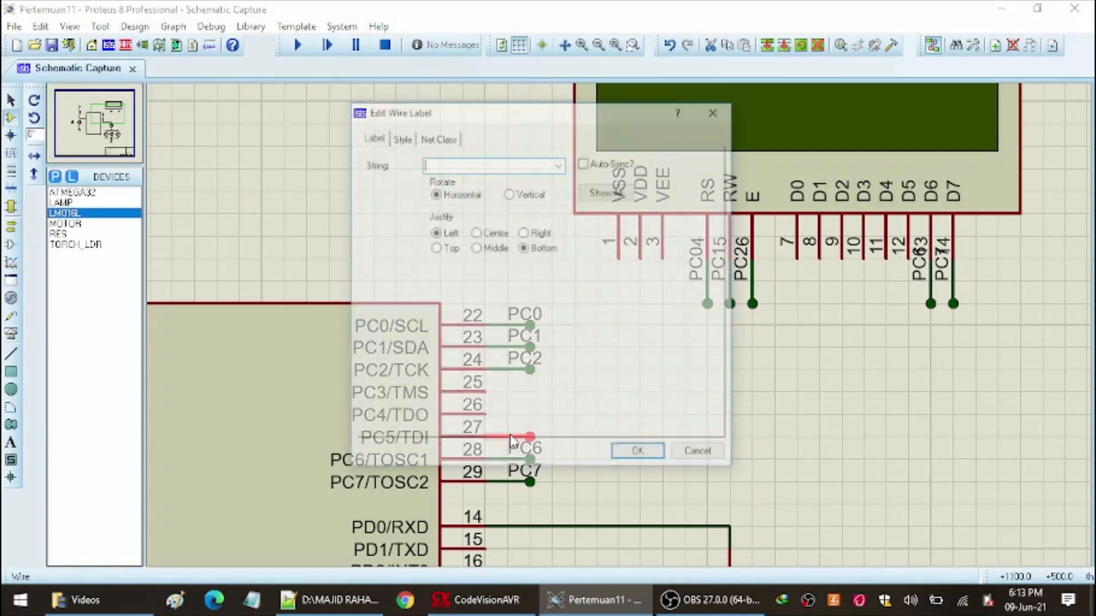
{"action": "type", "text": "PC5"}
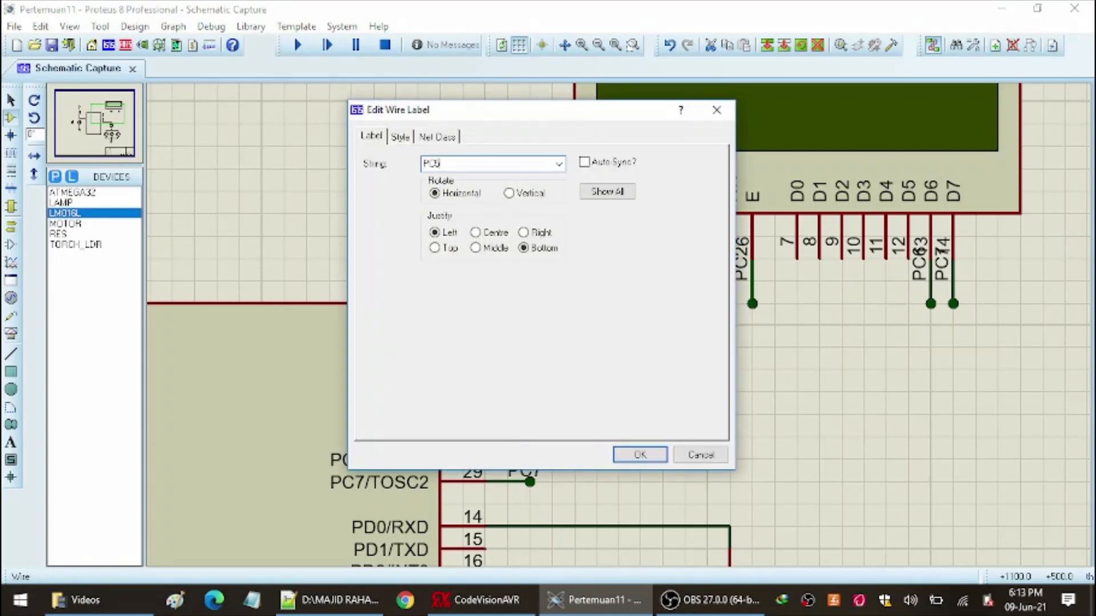
{"action": "key", "text": "Return"}
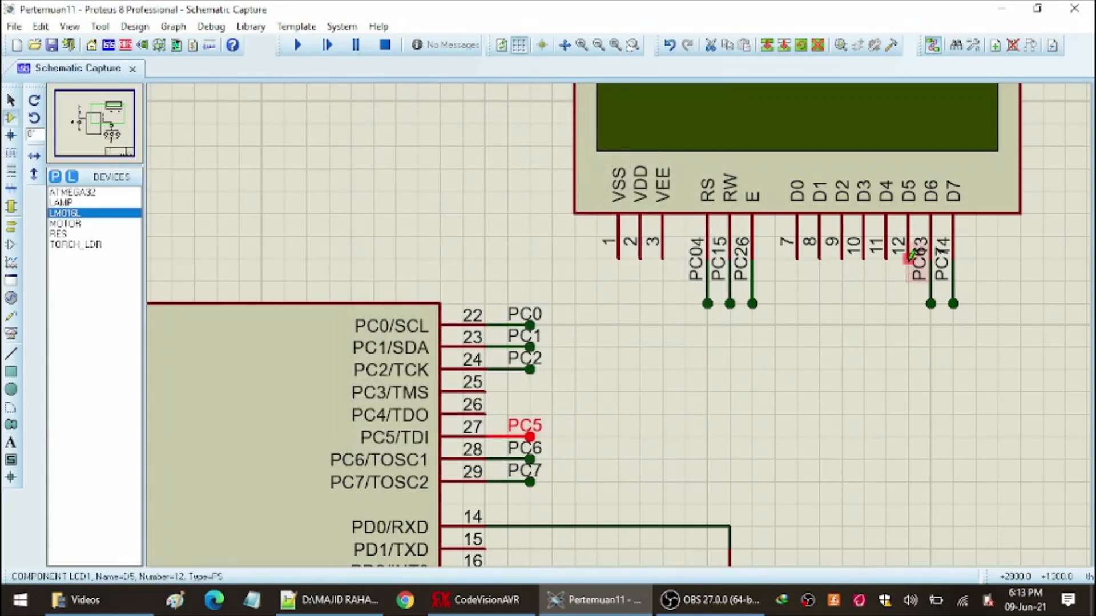
Draw a short wire stub down from the LCD's D5 pin and give it the vertical label PC5.
{"action": "double_click", "coordinate": [908, 303]}
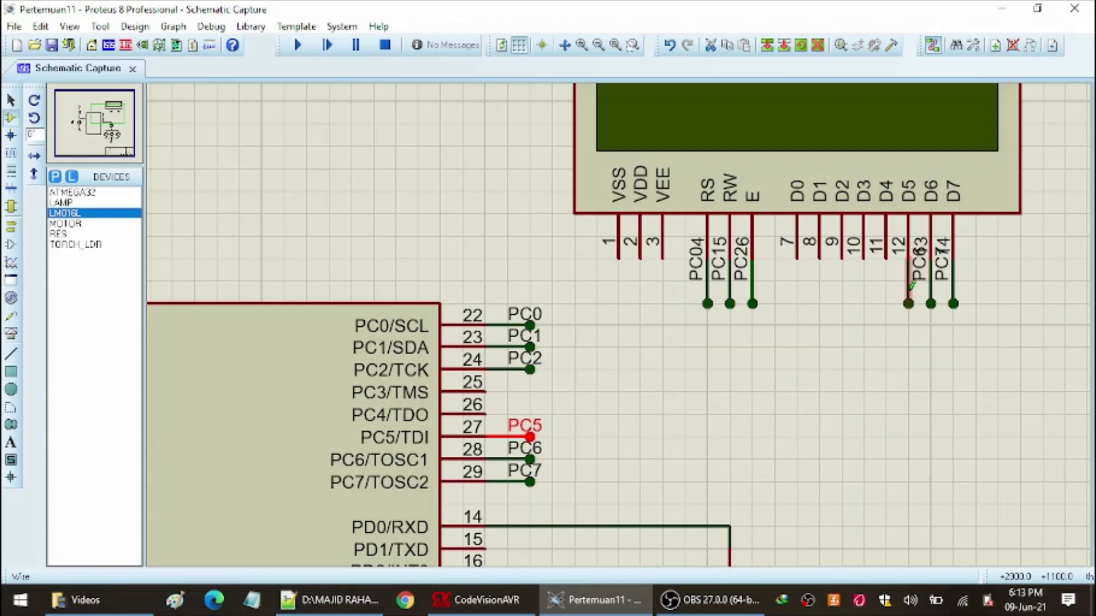
{"action": "right_click", "coordinate": [908, 289]}
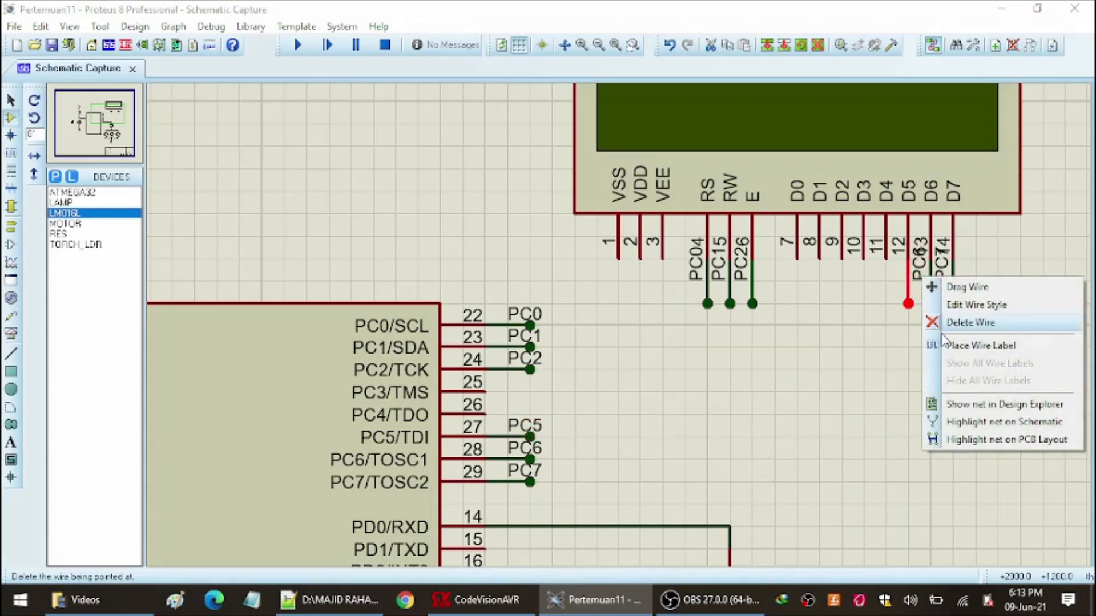
{"action": "left_click", "coordinate": [959, 344]}
{"action": "type", "text": "PC"}
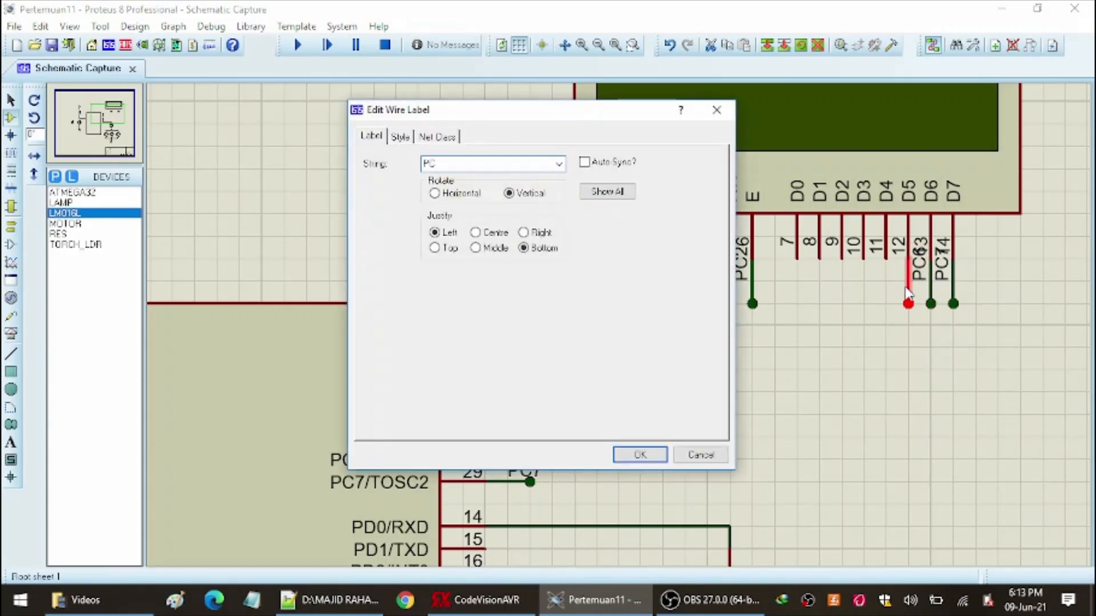
{"action": "type", "text": "5"}
{"action": "key", "text": "Return"}
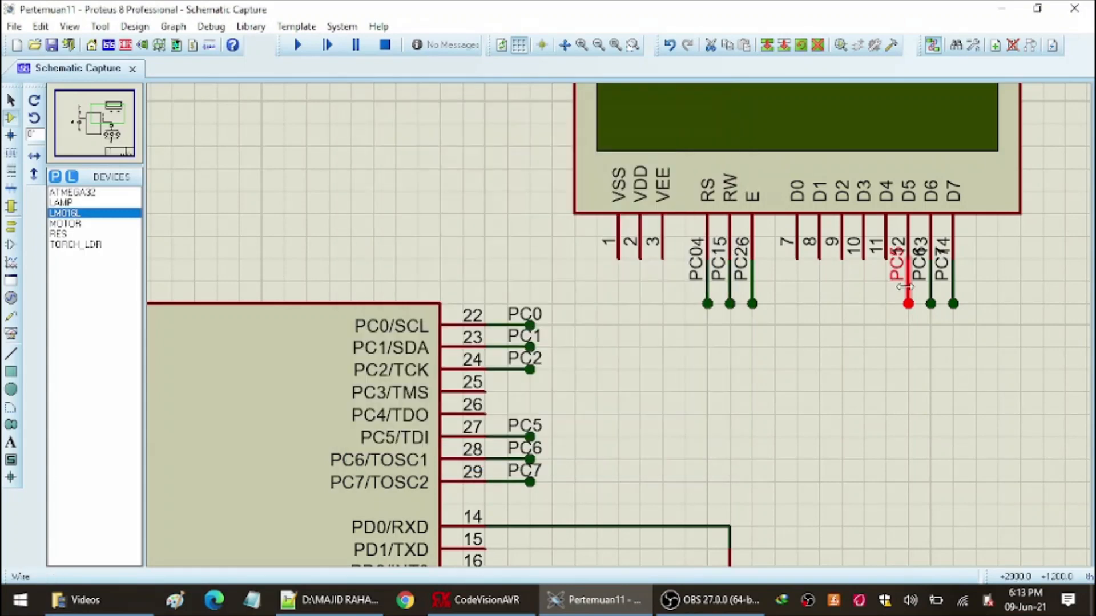
Draw a short wire stub from the ATMEGA32's PC4/TDO pin and label it PC4.
{"action": "left_click", "coordinate": [485, 414]}
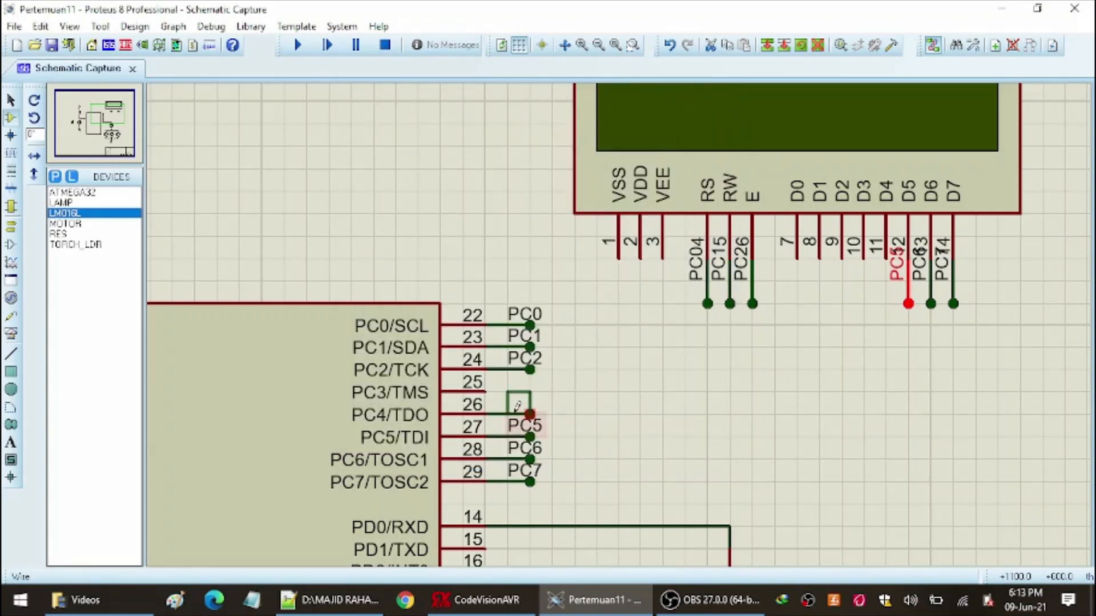
{"action": "left_click", "coordinate": [530, 414]}
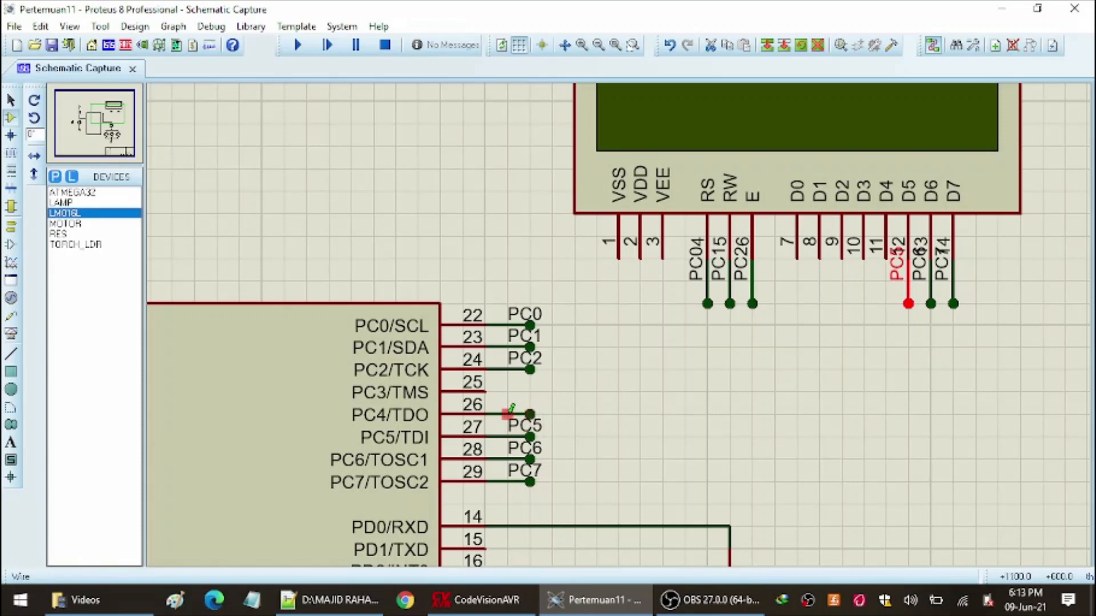
{"action": "right_click", "coordinate": [525, 412]}
{"action": "left_click", "coordinate": [557, 475]}
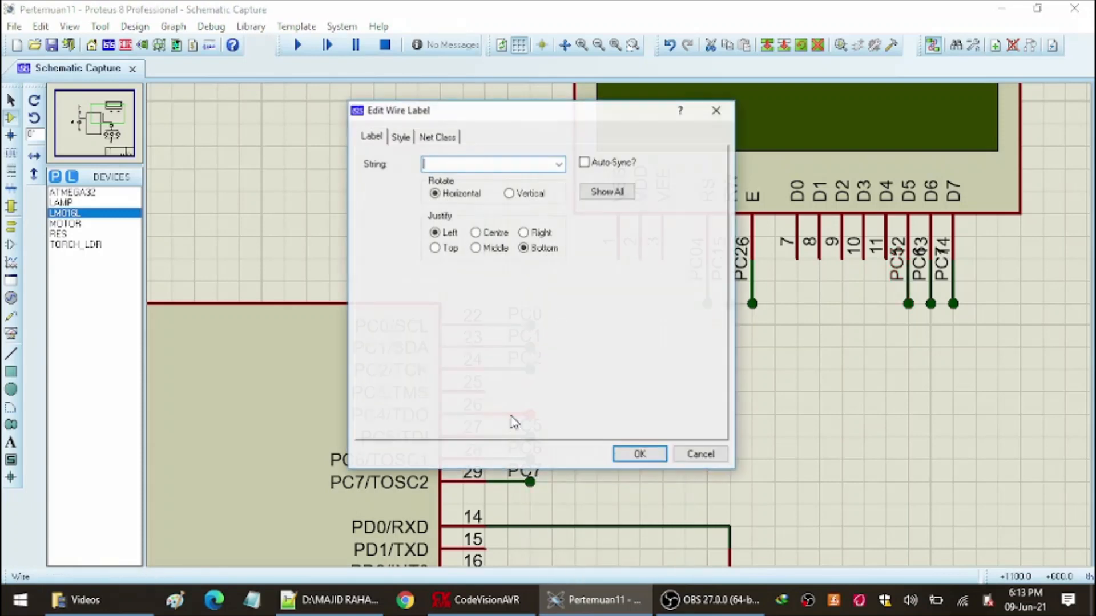
{"action": "type", "text": "PC4"}
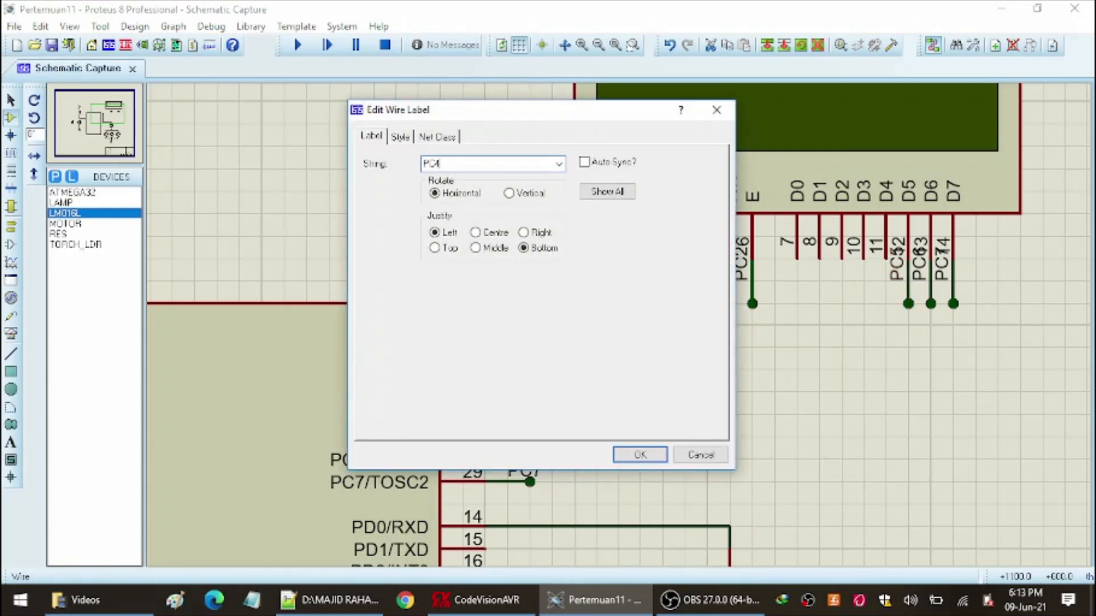
{"action": "left_click", "coordinate": [634, 455]}
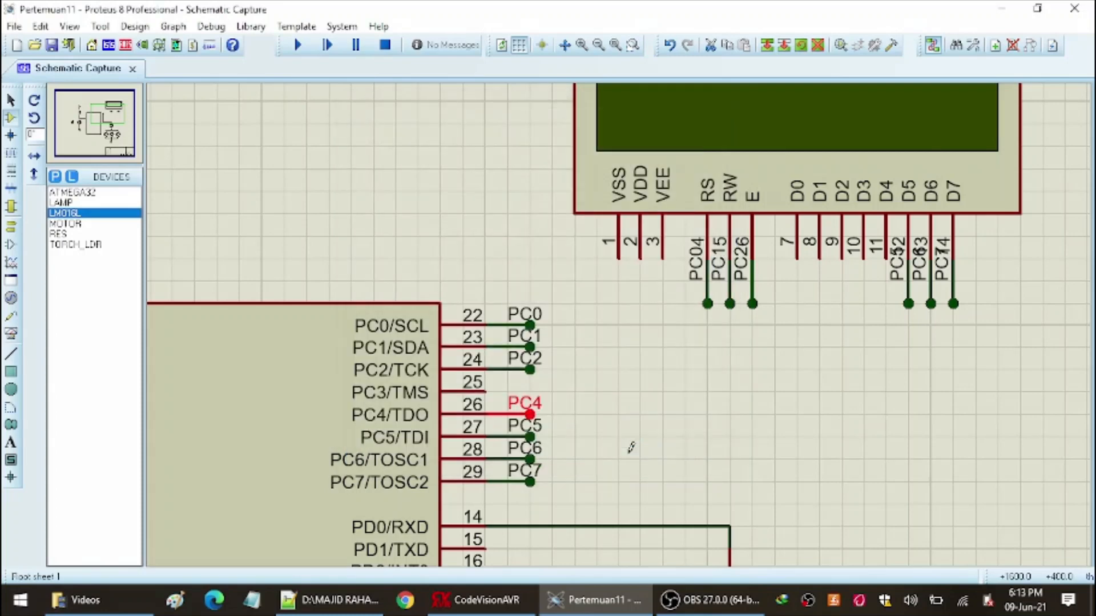
Draw a short wire stub down from the LCD's D4 pin and give it the vertical label PC4.
{"action": "left_click", "coordinate": [885, 260]}
{"action": "left_click", "coordinate": [885, 304]}
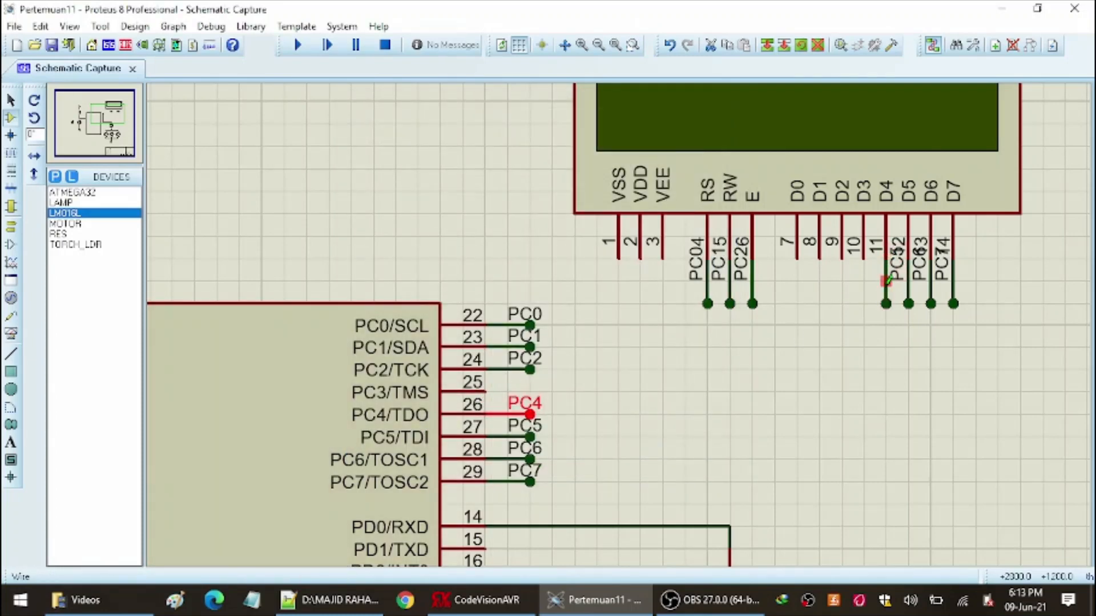
{"action": "right_click", "coordinate": [887, 278]}
{"action": "left_click", "coordinate": [959, 345]}
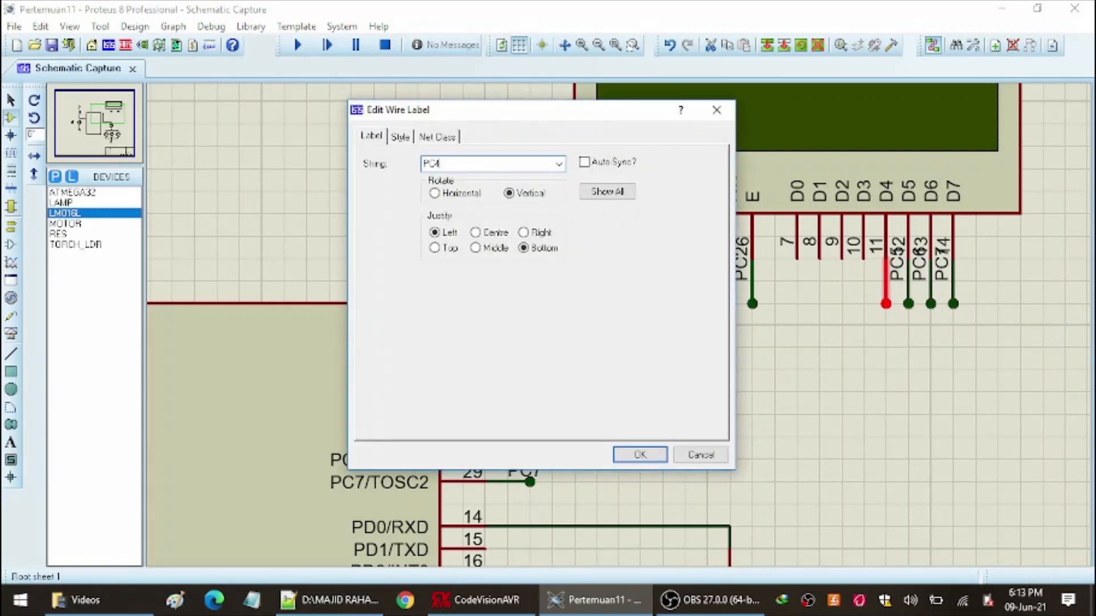
{"action": "type", "text": "PC4"}
{"action": "key", "text": "Return"}
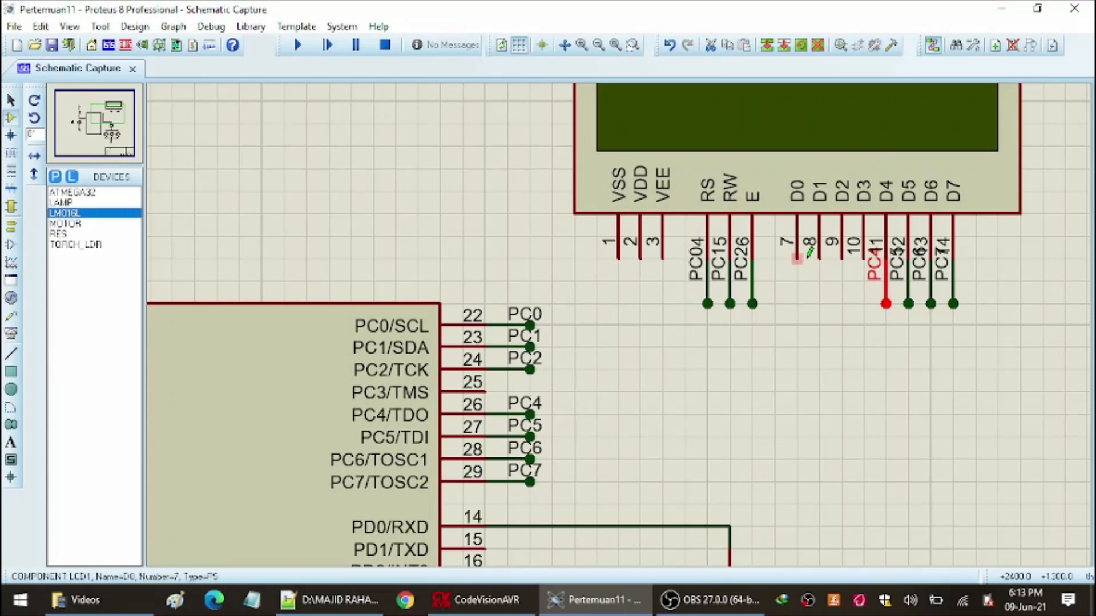
{"action": "left_click", "coordinate": [881, 355]}
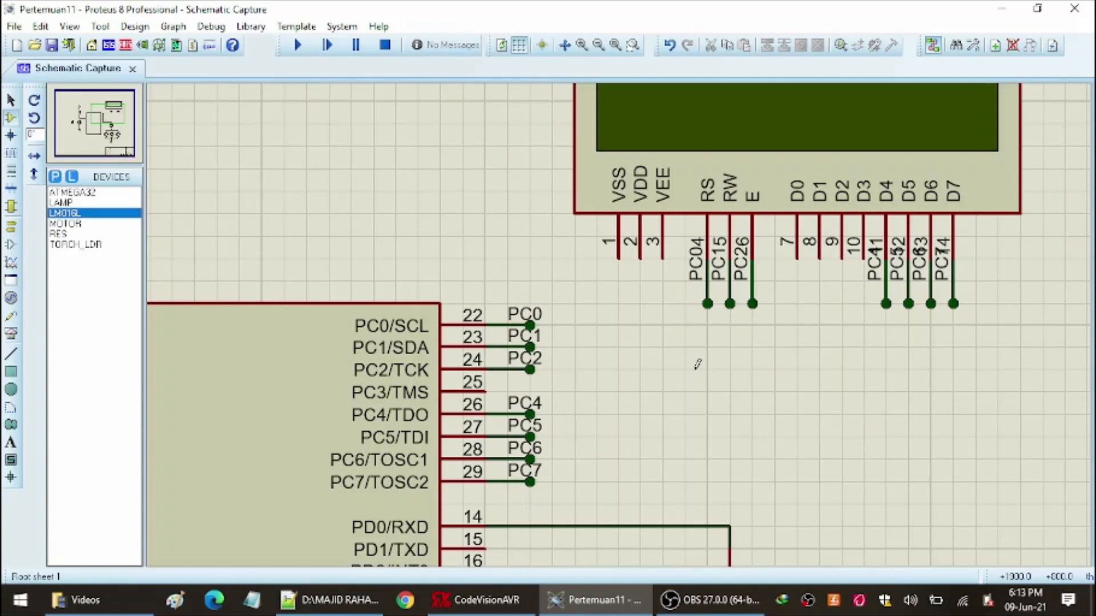
{"action": "left_click", "coordinate": [598, 45]}
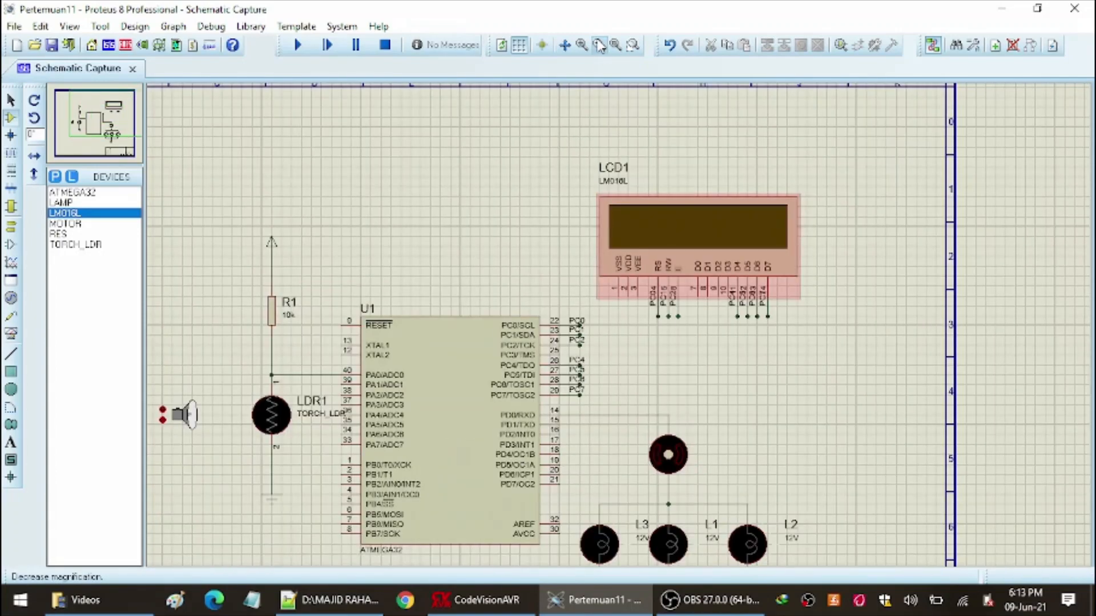
{"action": "left_click", "coordinate": [92, 127]}
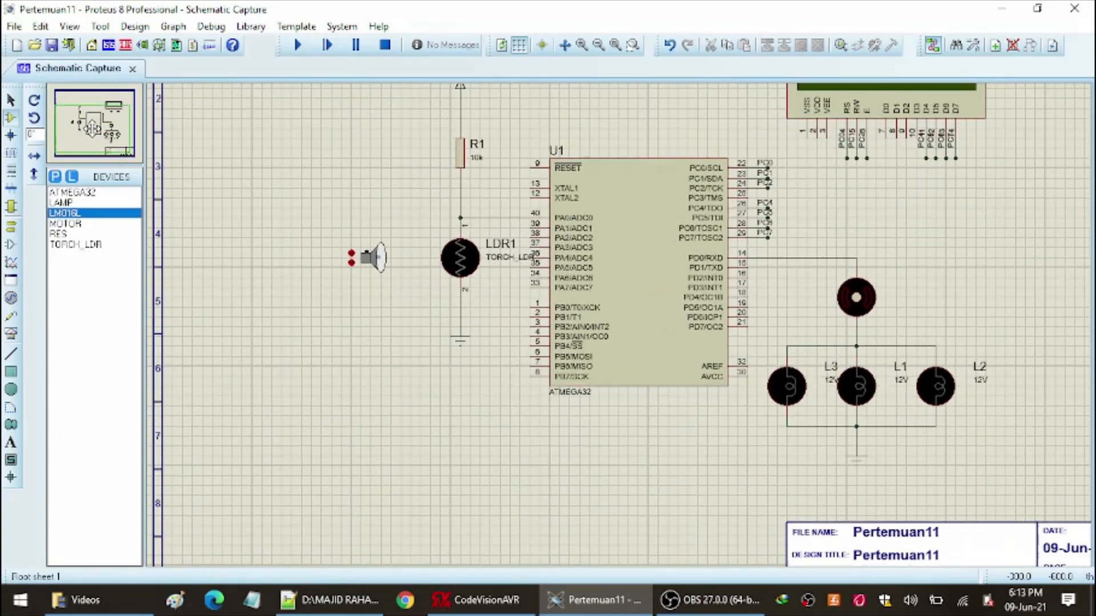
{"action": "left_click_drag", "start_coordinate": [92, 128], "coordinate": [99, 120]}
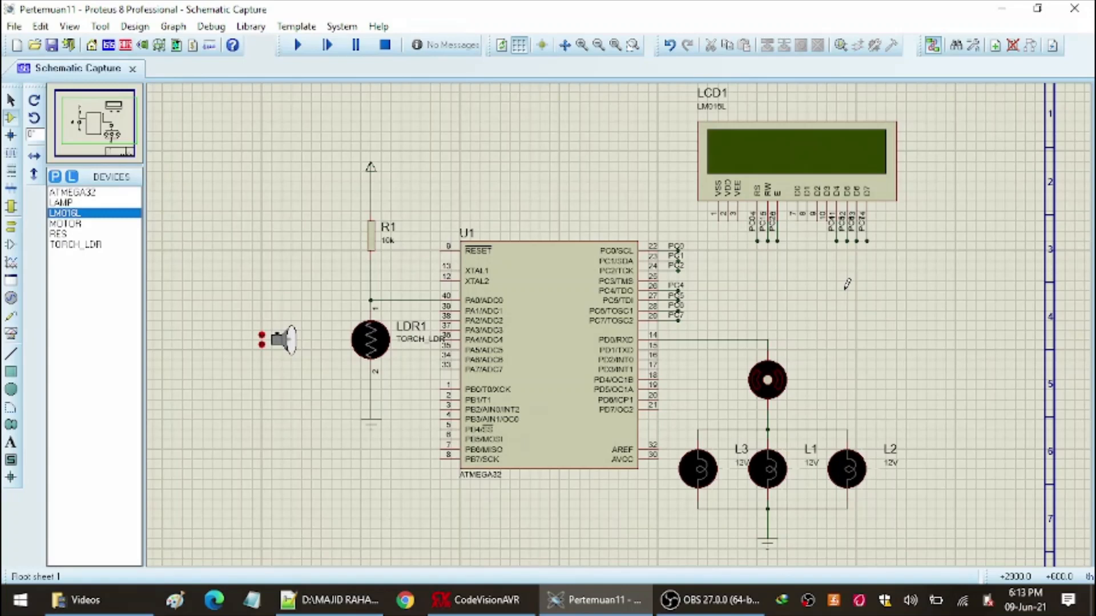
Switch to CodeVisionAVR and start a new project using the CodeWizardAVR.
{"action": "left_click", "coordinate": [474, 600]}
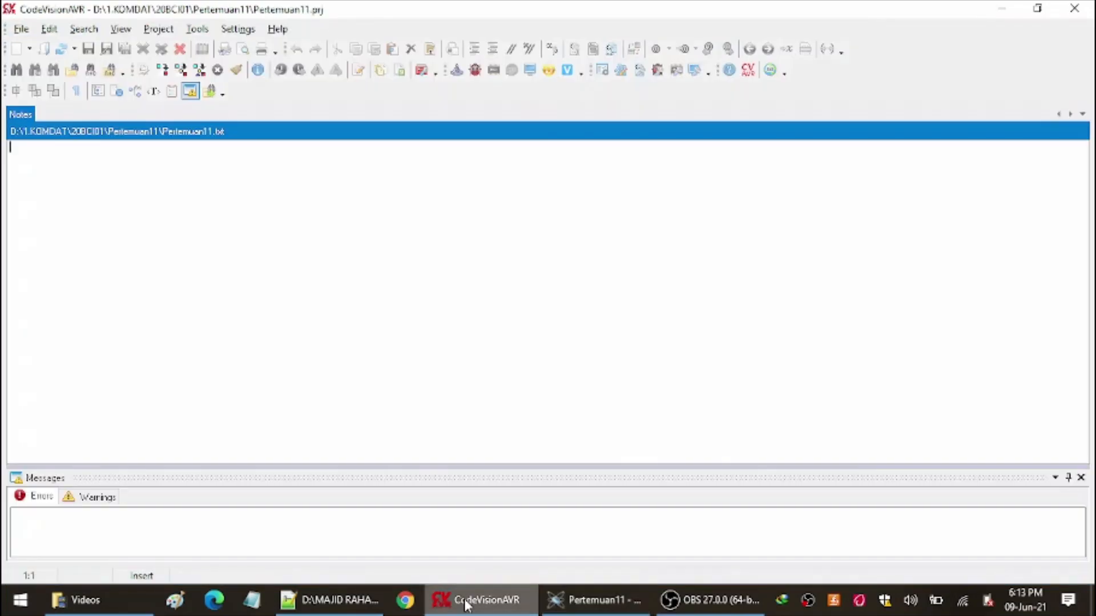
{"action": "left_click", "coordinate": [21, 29]}
{"action": "mouse_move", "coordinate": [105, 50]}
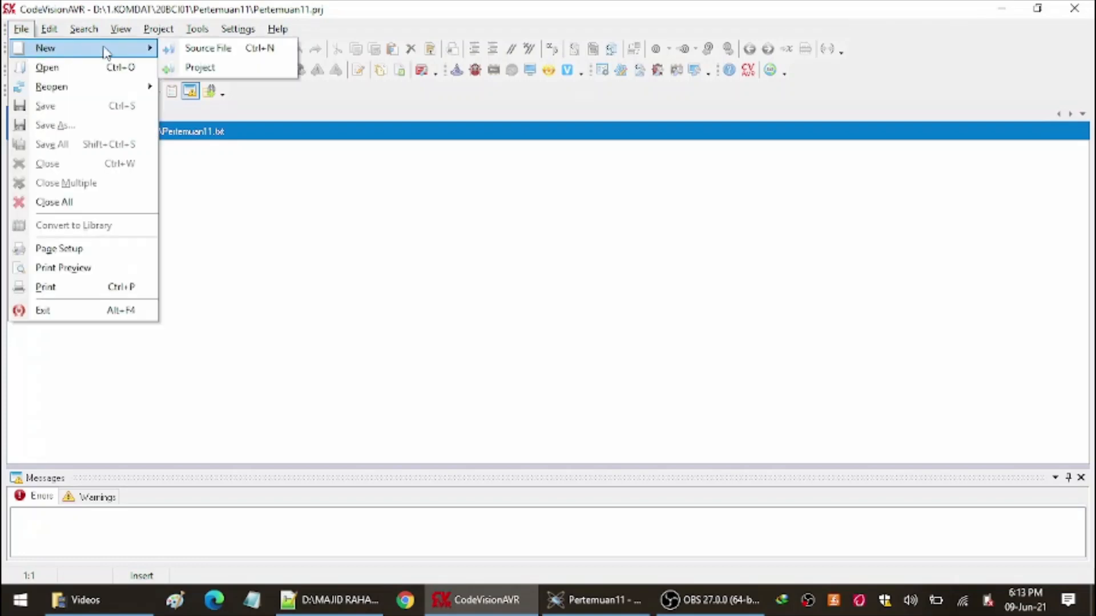
{"action": "left_click", "coordinate": [206, 68]}
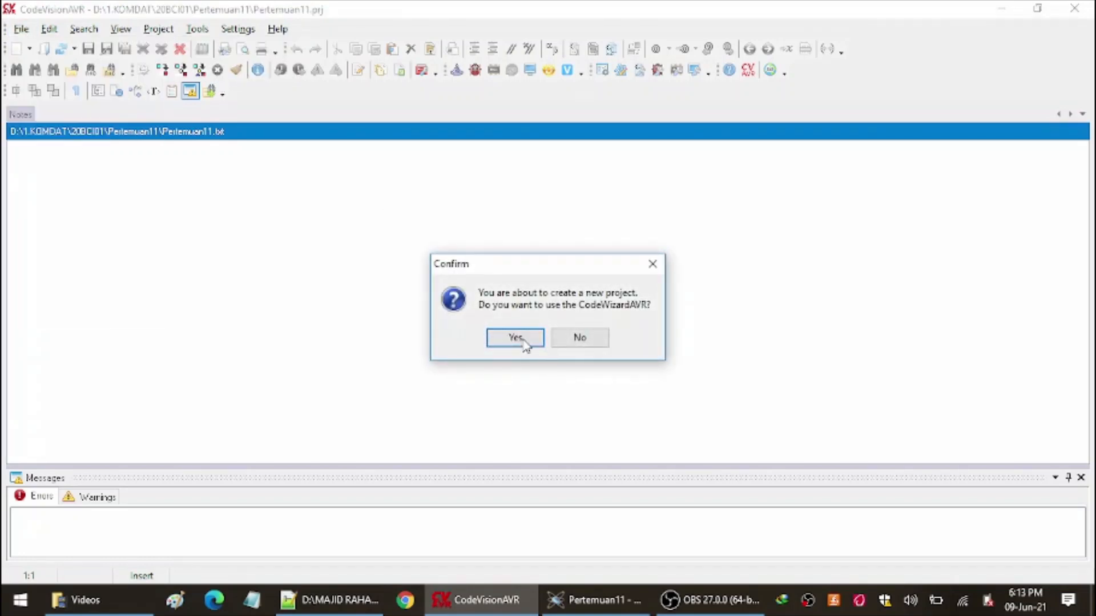
{"action": "left_click", "coordinate": [522, 338]}
{"action": "left_click", "coordinate": [522, 343]}
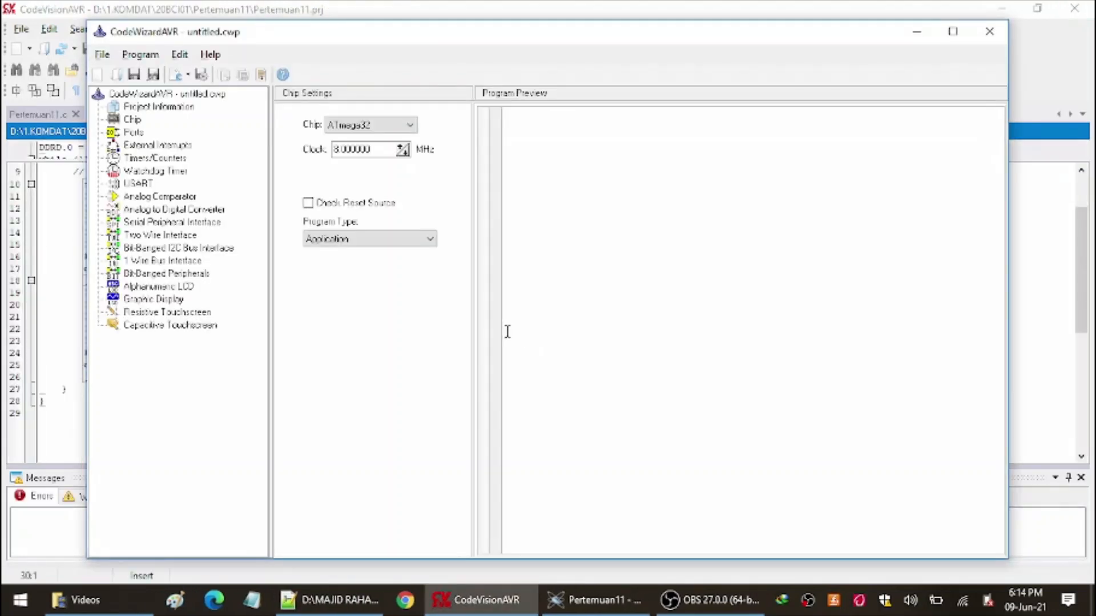
Enable alphanumeric LCD support in the wizard and set it to 16 characters per line.
{"action": "left_click", "coordinate": [174, 291]}
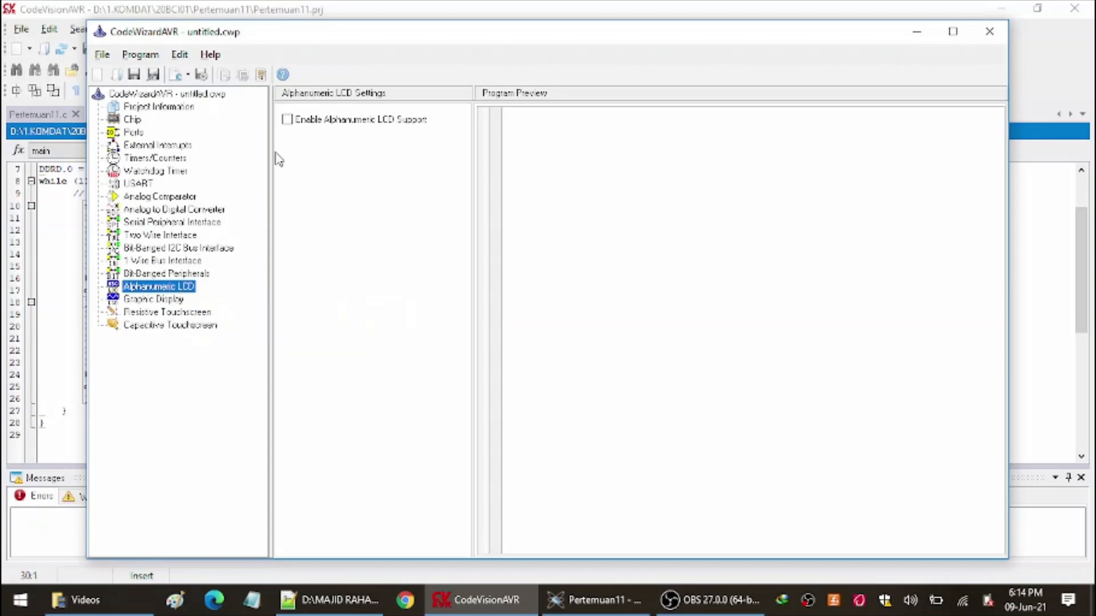
{"action": "left_click", "coordinate": [287, 121]}
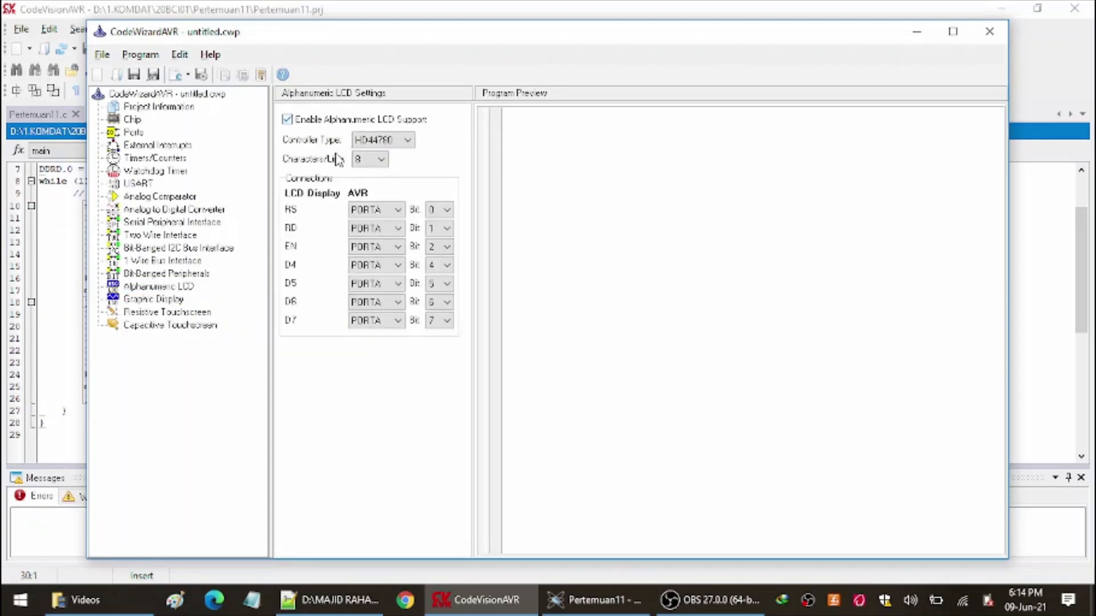
{"action": "left_click", "coordinate": [371, 159]}
{"action": "left_click", "coordinate": [360, 195]}
Assign the LCD's RS, RD and EN connections to PORTC.
{"action": "left_click", "coordinate": [387, 211]}
{"action": "left_click", "coordinate": [382, 247]}
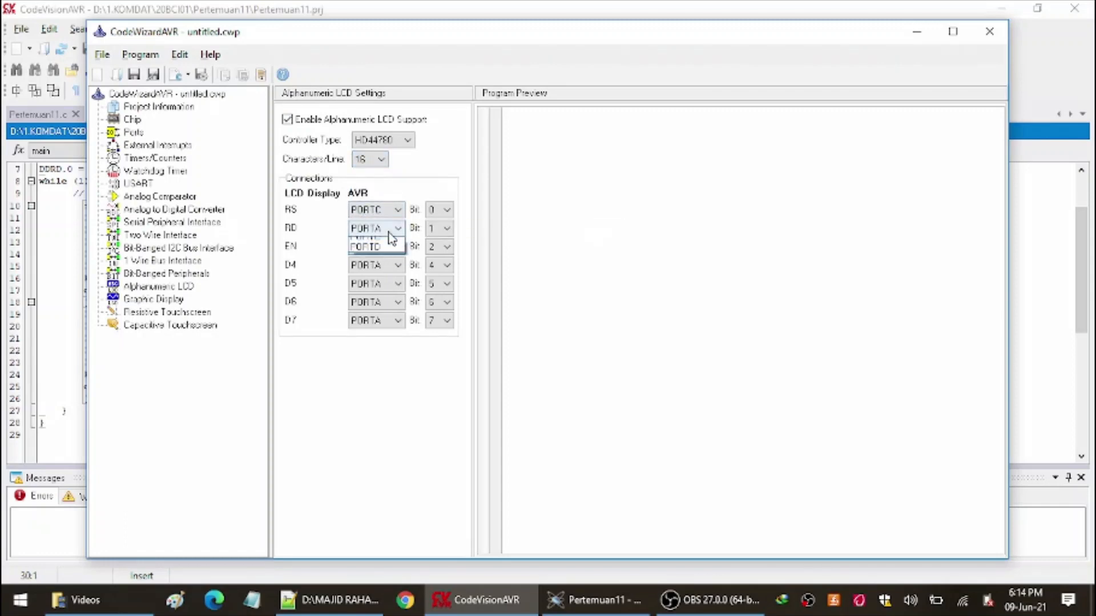
{"action": "left_click", "coordinate": [387, 228]}
{"action": "left_click", "coordinate": [386, 263]}
{"action": "left_click", "coordinate": [388, 247]}
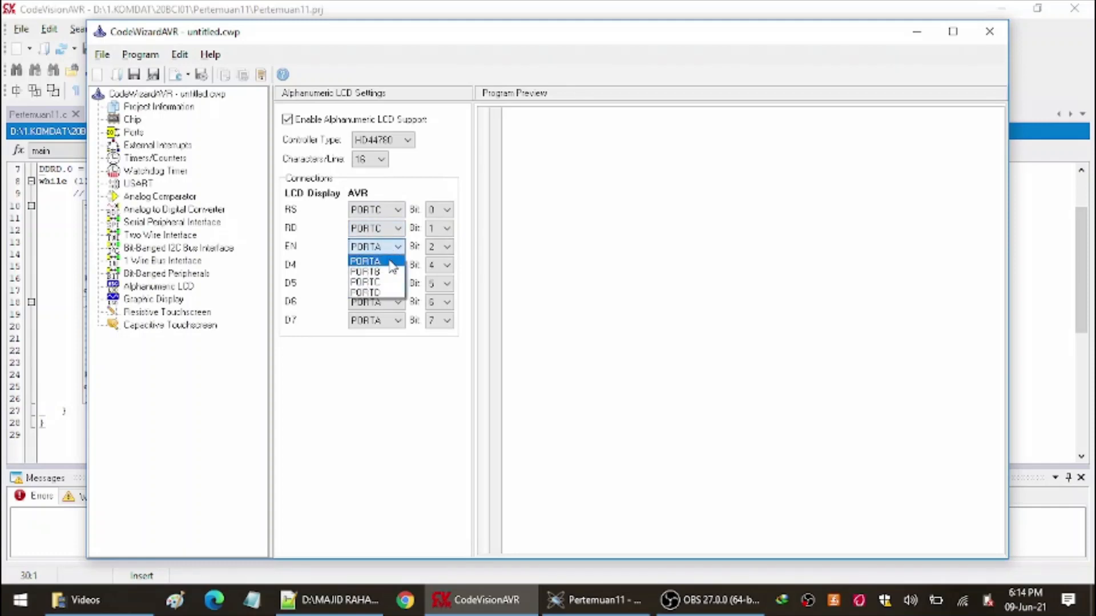
{"action": "left_click", "coordinate": [388, 282]}
Assign the LCD's D4, D5, D6 and D7 data connections to PORTC.
{"action": "left_click", "coordinate": [388, 265]}
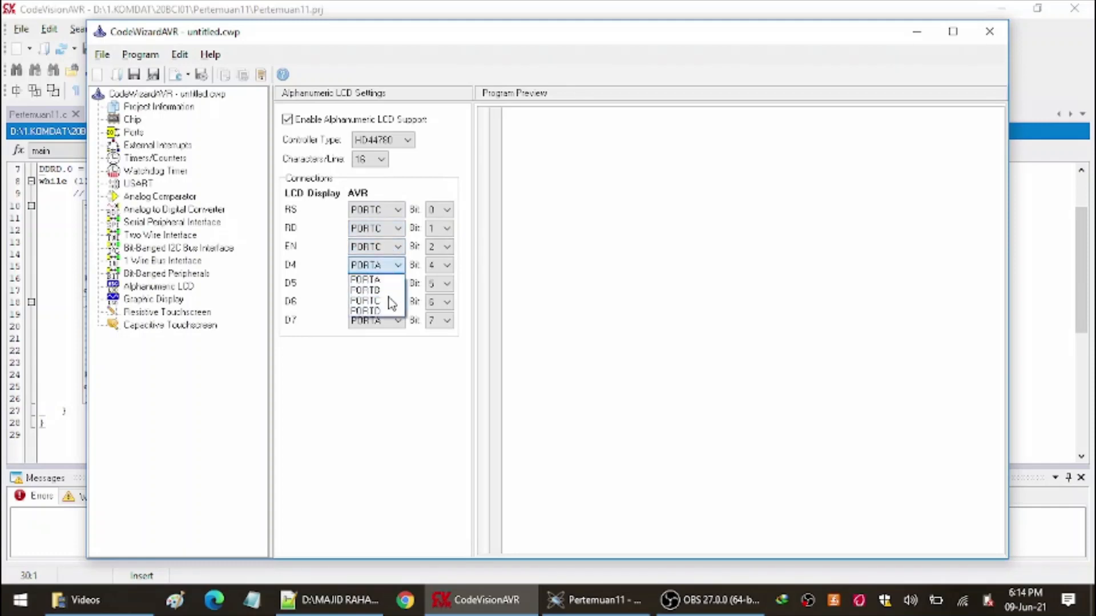
{"action": "left_click", "coordinate": [389, 294]}
{"action": "left_click", "coordinate": [390, 283]}
{"action": "left_click", "coordinate": [388, 312]}
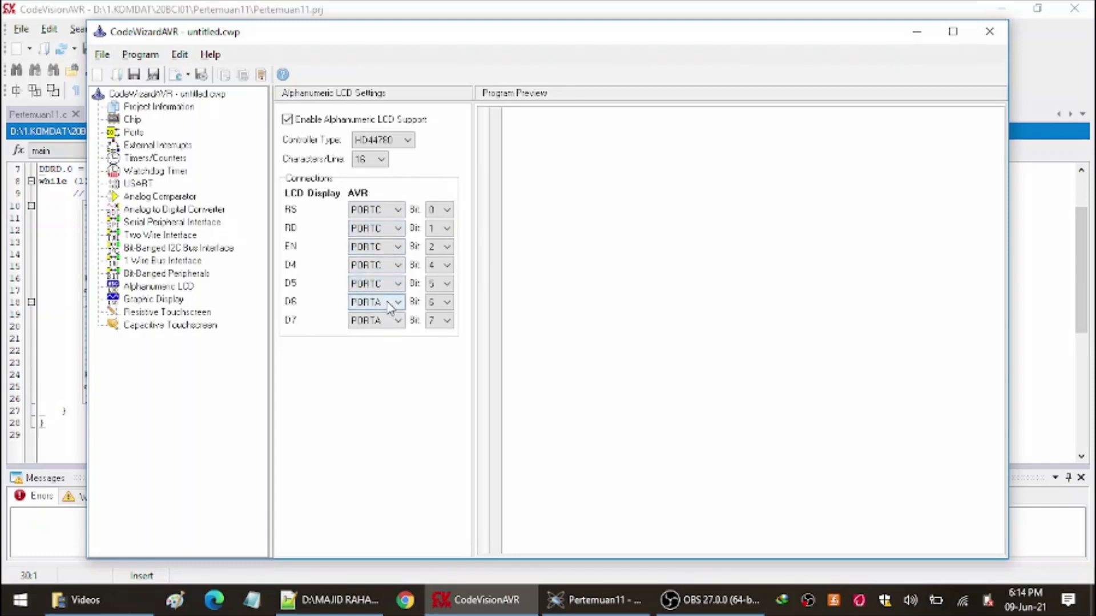
{"action": "left_click", "coordinate": [388, 302]}
{"action": "left_click", "coordinate": [385, 338]}
{"action": "left_click", "coordinate": [389, 320]}
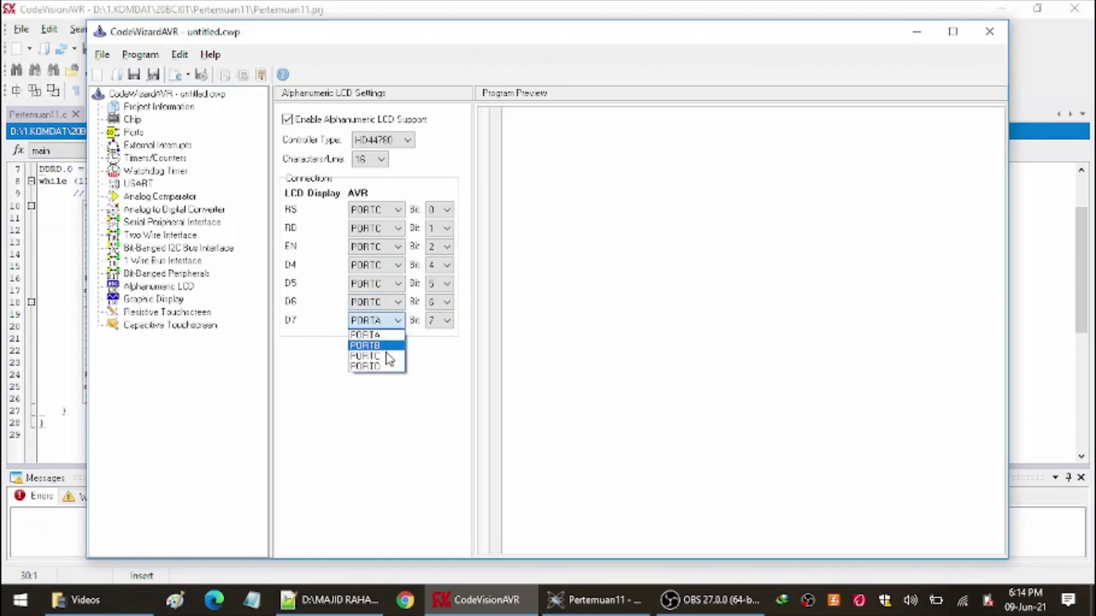
{"action": "left_click", "coordinate": [386, 355]}
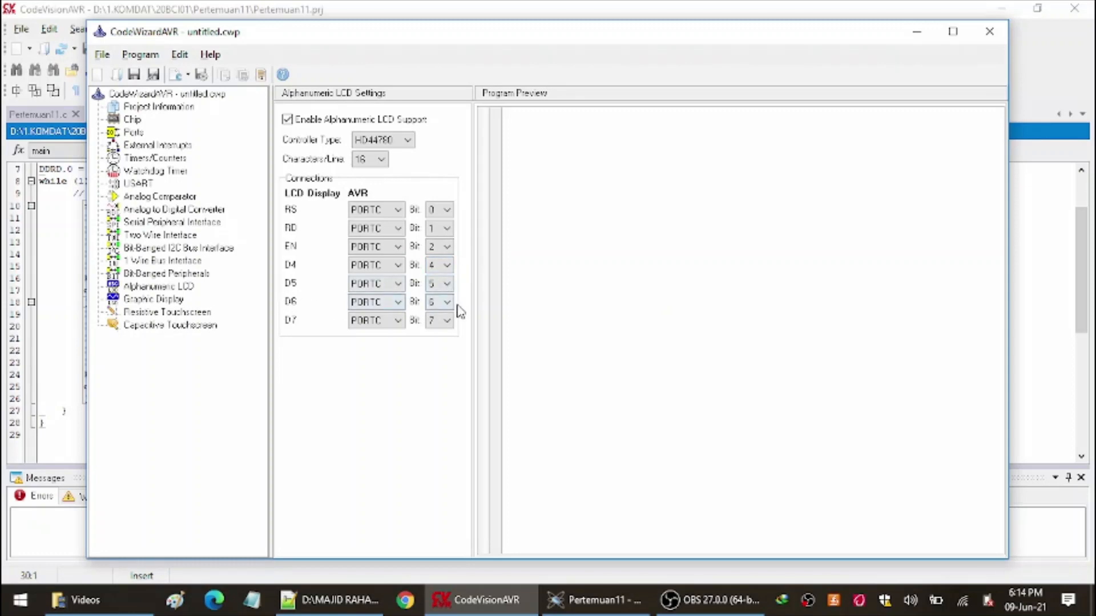
Generate the program and choose the Pertemuan11 folder inside 1.KOMDAT\20S1IF03 as the save location.
{"action": "left_click", "coordinate": [206, 79]}
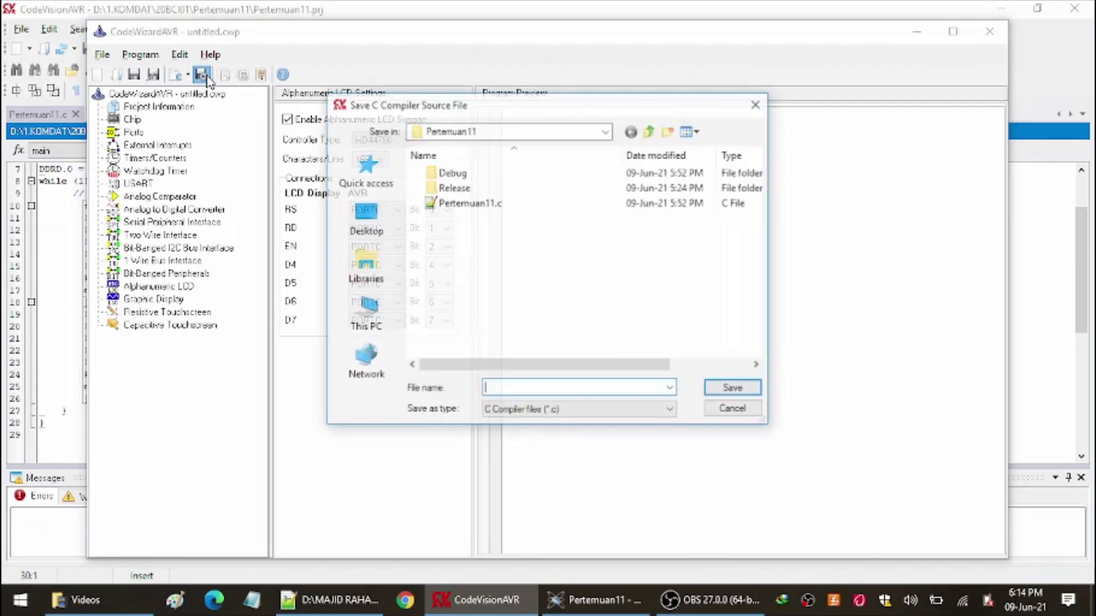
{"action": "type", "text": "PC"}
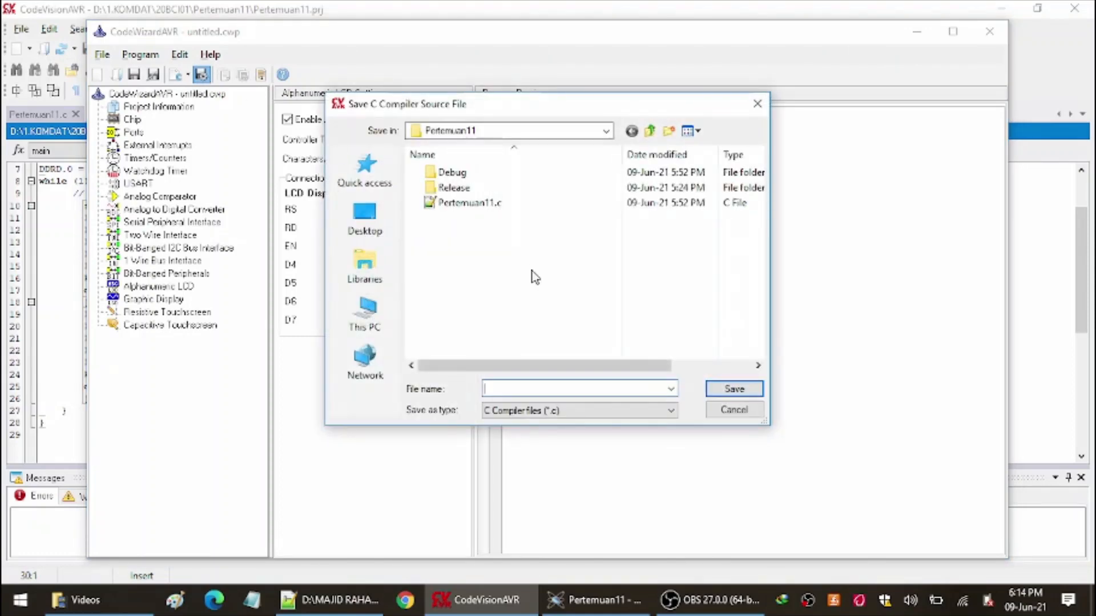
{"action": "key", "text": "BackSpace"}
{"action": "key", "text": "BackSpace"}
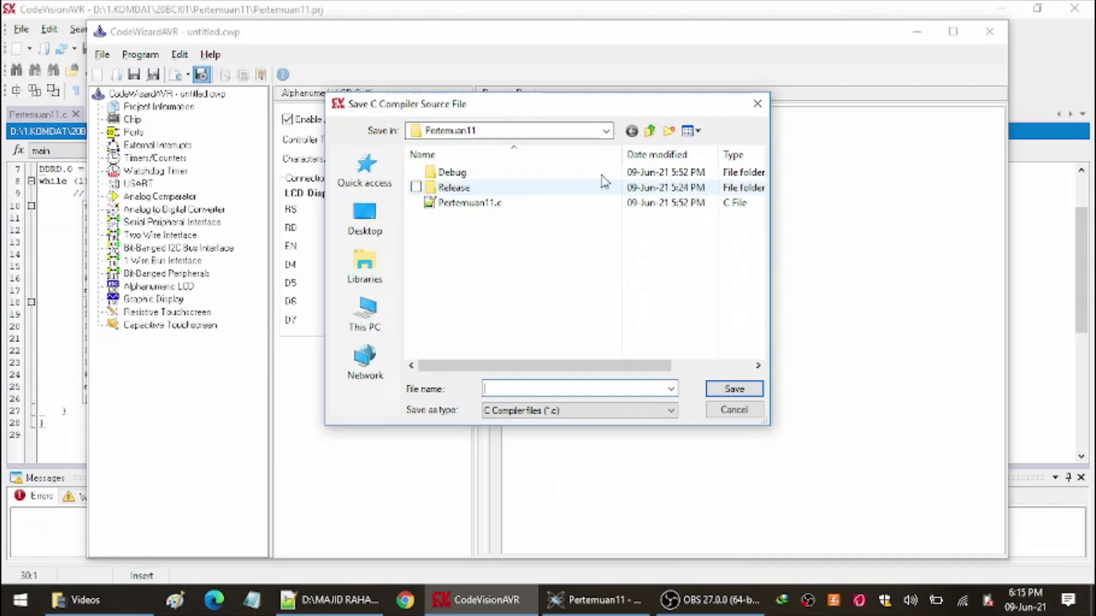
{"action": "left_click", "coordinate": [606, 131]}
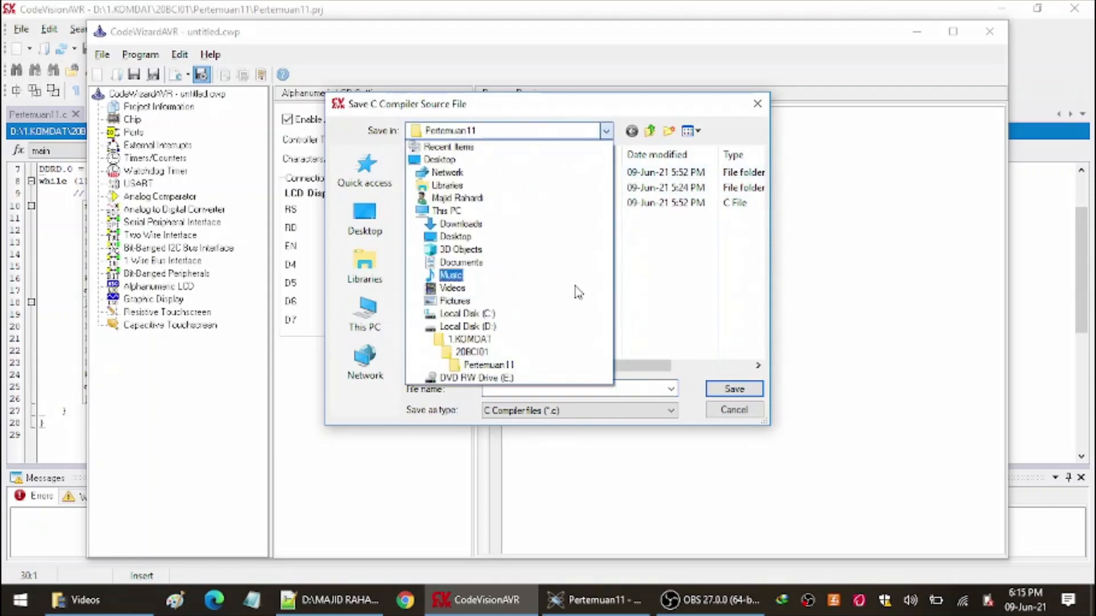
{"action": "left_click", "coordinate": [542, 341]}
{"action": "double_click", "coordinate": [496, 190]}
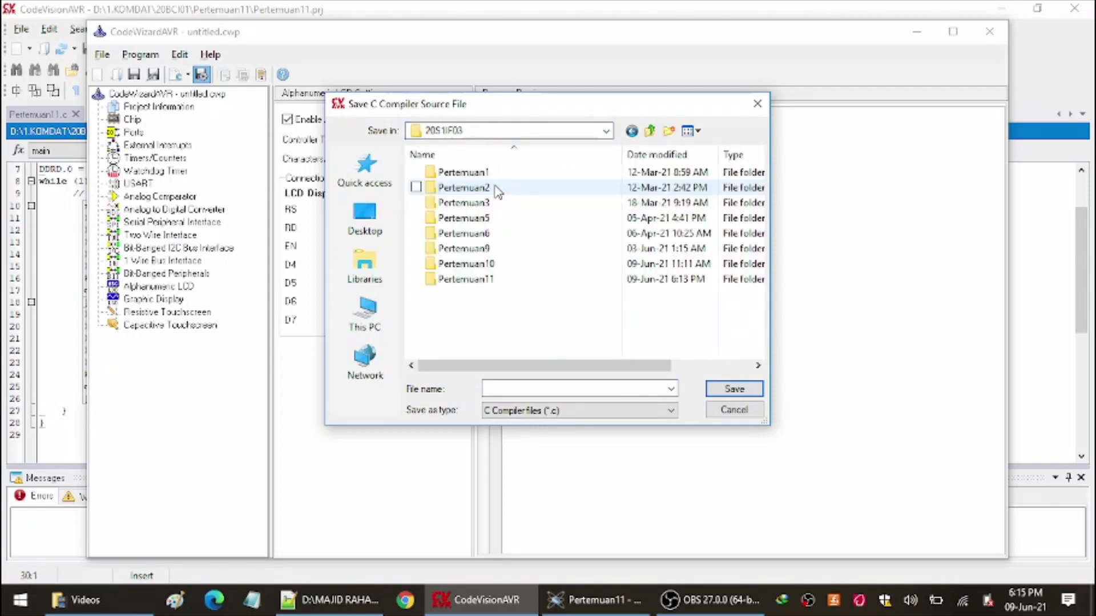
{"action": "left_click", "coordinate": [501, 282]}
{"action": "double_click", "coordinate": [500, 285]}
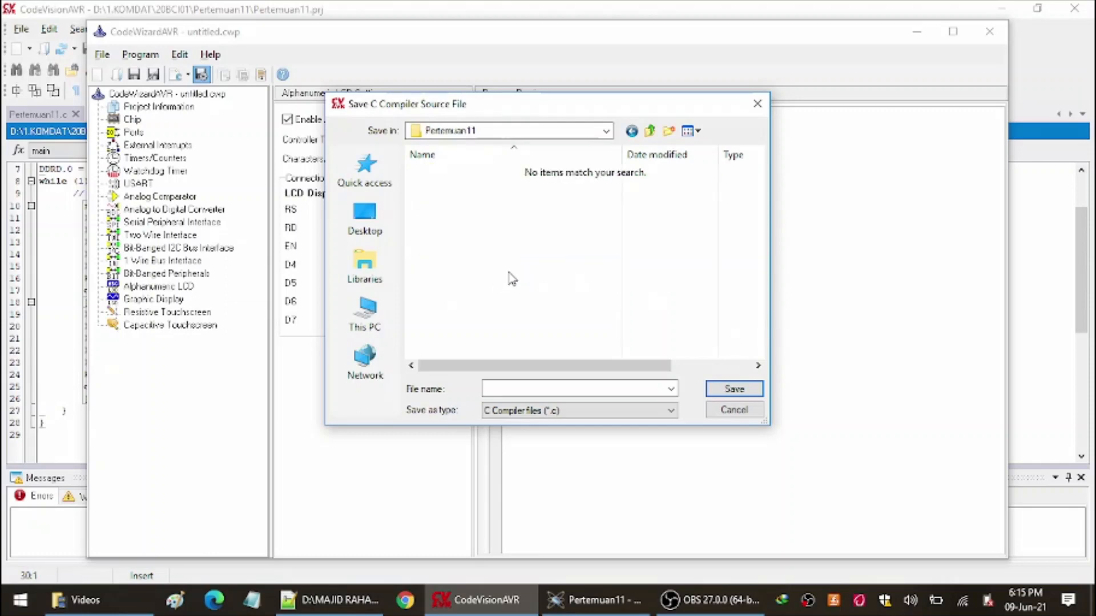
Save the C source file under the name Pertemuan11, copying the name for reuse.
{"action": "left_click", "coordinate": [533, 389]}
{"action": "type", "text": "P"}
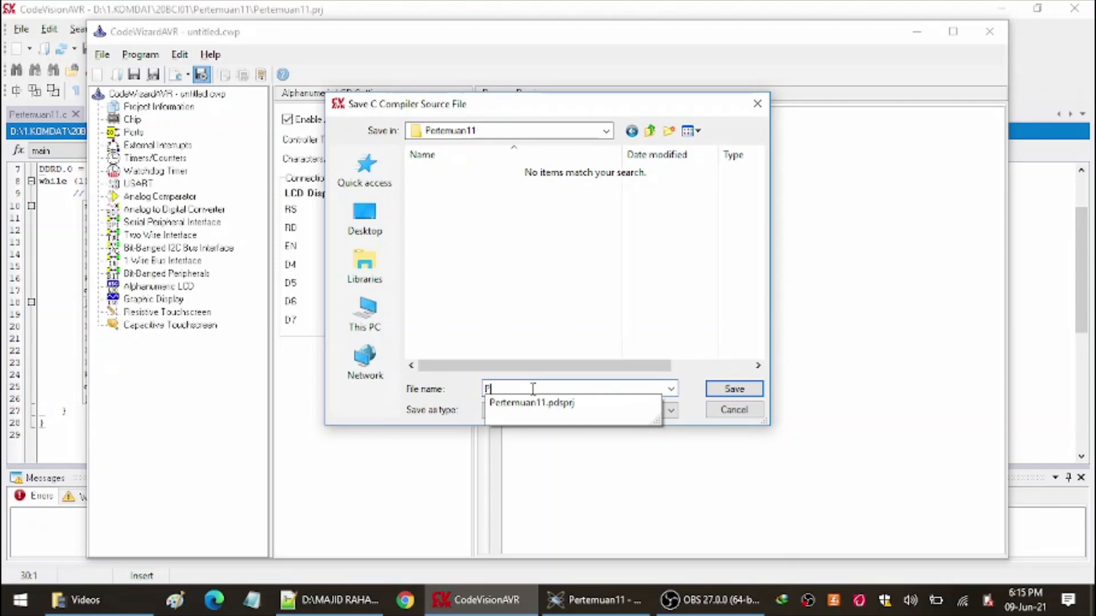
{"action": "type", "text": "ertemuan11"}
{"action": "key", "text": "ctrl+a"}
{"action": "key", "text": "ctrl+c"}
{"action": "left_click", "coordinate": [726, 390]}
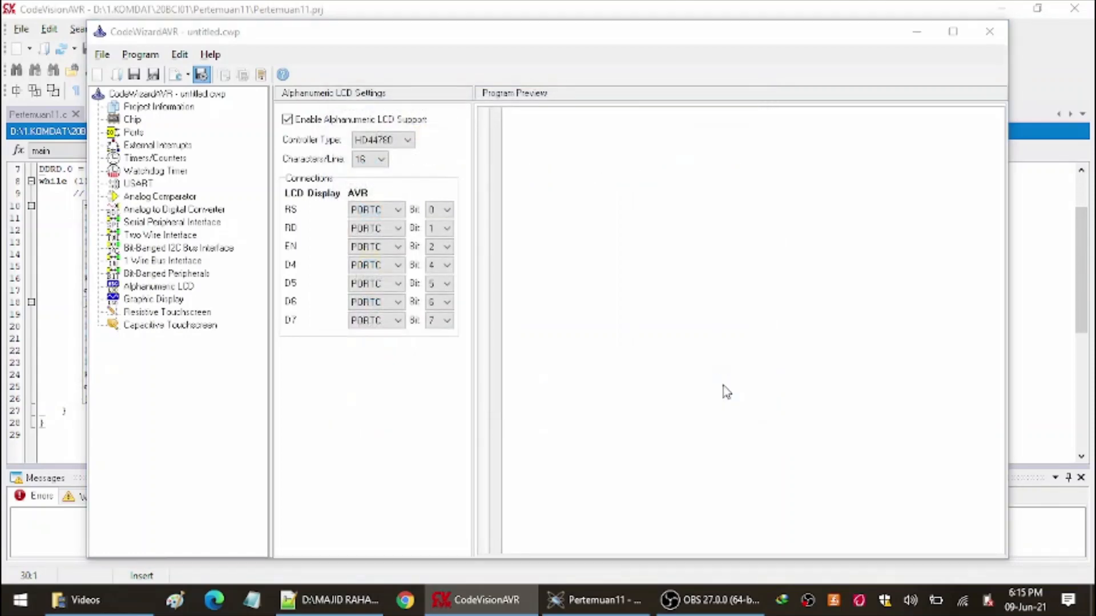
Save both the compiler project and the CodeWizardAVR project under the name Pertemuan11.
{"action": "key", "text": "ctrl+v"}
{"action": "left_click", "coordinate": [728, 388]}
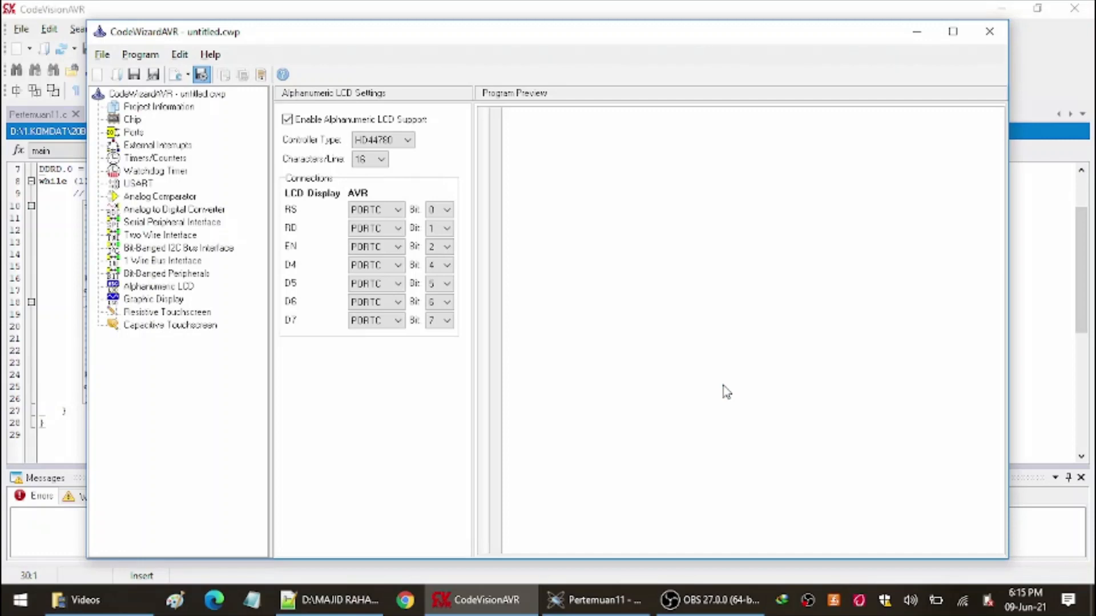
{"action": "key", "text": "ctrl+v"}
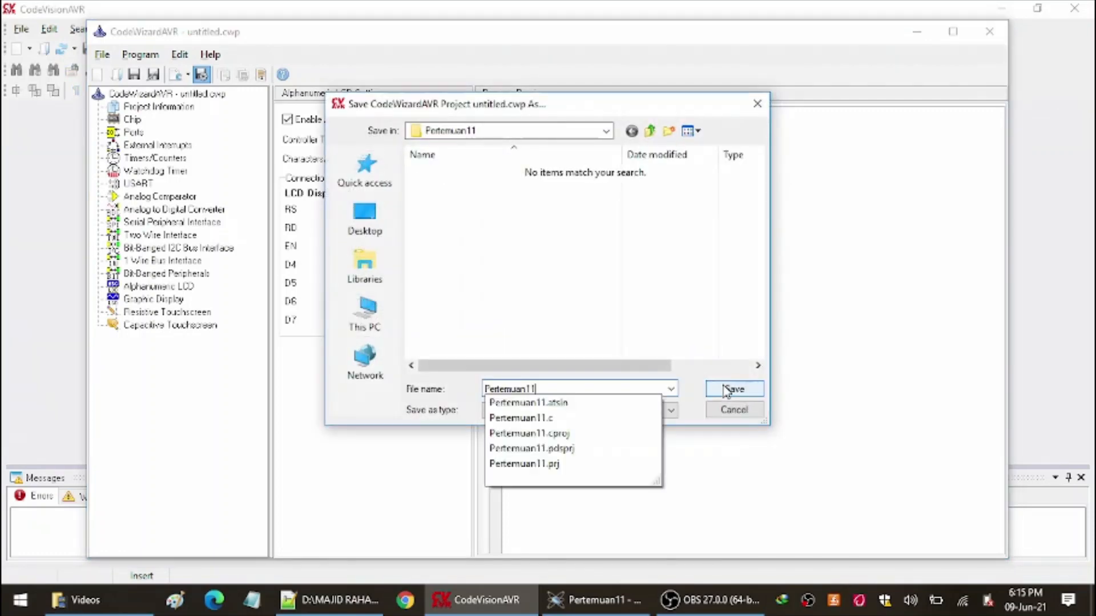
{"action": "left_click", "coordinate": [725, 391]}
{"action": "left_click", "coordinate": [725, 391]}
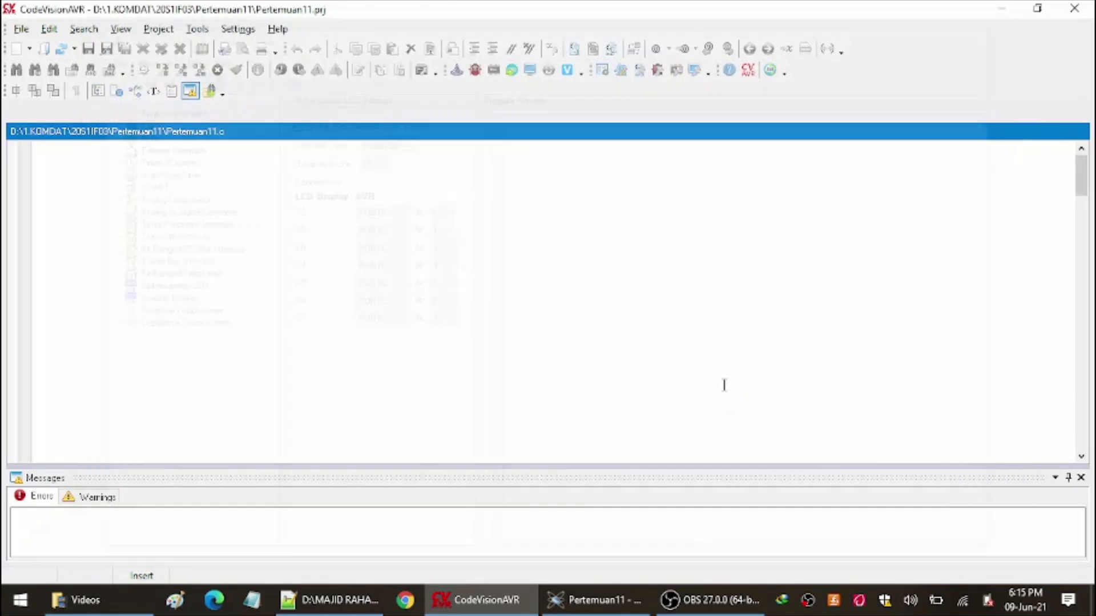
Look through the generated Pertemuan11.c source, then switch to Notepad++ and skim the Sensor Cahaya code.
{"action": "scroll", "coordinate": [244, 363], "scroll_direction": "down", "scroll_amount": 11}
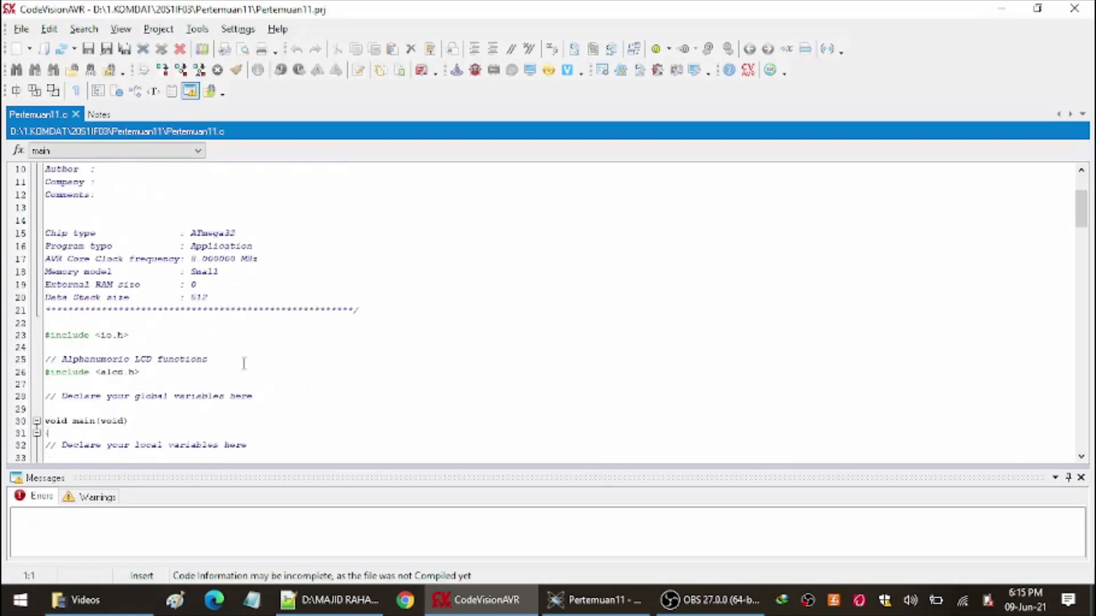
{"action": "scroll", "coordinate": [277, 357], "scroll_direction": "up", "scroll_amount": 11}
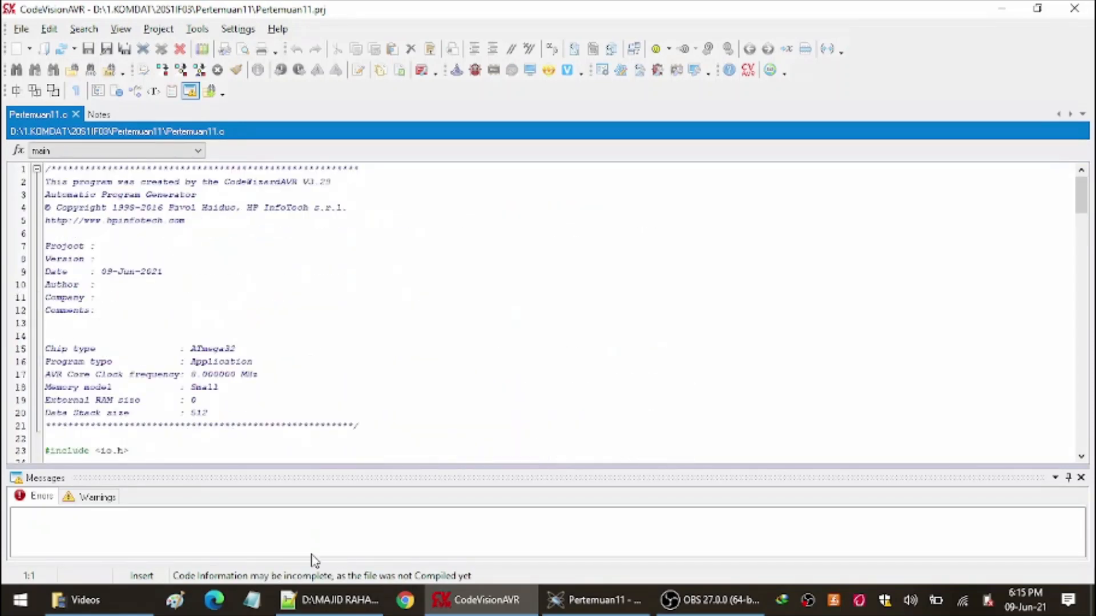
{"action": "left_click", "coordinate": [325, 600]}
{"action": "left_click", "coordinate": [546, 357]}
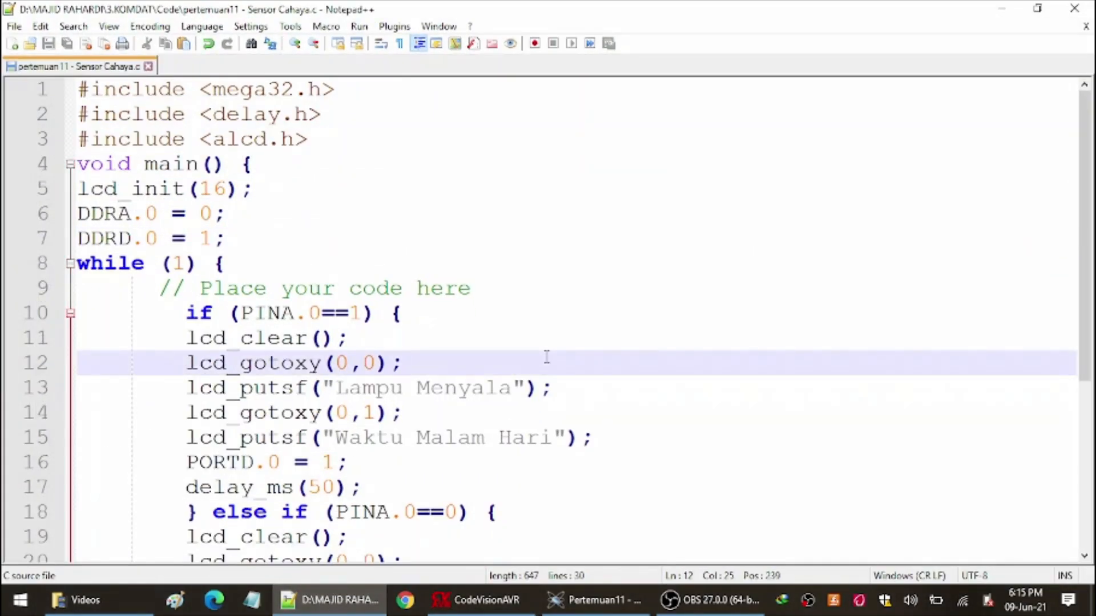
{"action": "scroll", "coordinate": [546, 356], "scroll_direction": "down", "scroll_amount": 4}
{"action": "scroll", "coordinate": [546, 355], "scroll_direction": "up", "scroll_amount": 4}
Examine the mega32.h, delay.h and alcd.h include lines and the lcd_init call in the Sensor Cahaya code.
{"action": "left_click_drag", "start_coordinate": [309, 139], "coordinate": [212, 139]}
{"action": "left_click_drag", "start_coordinate": [354, 90], "coordinate": [87, 89]}
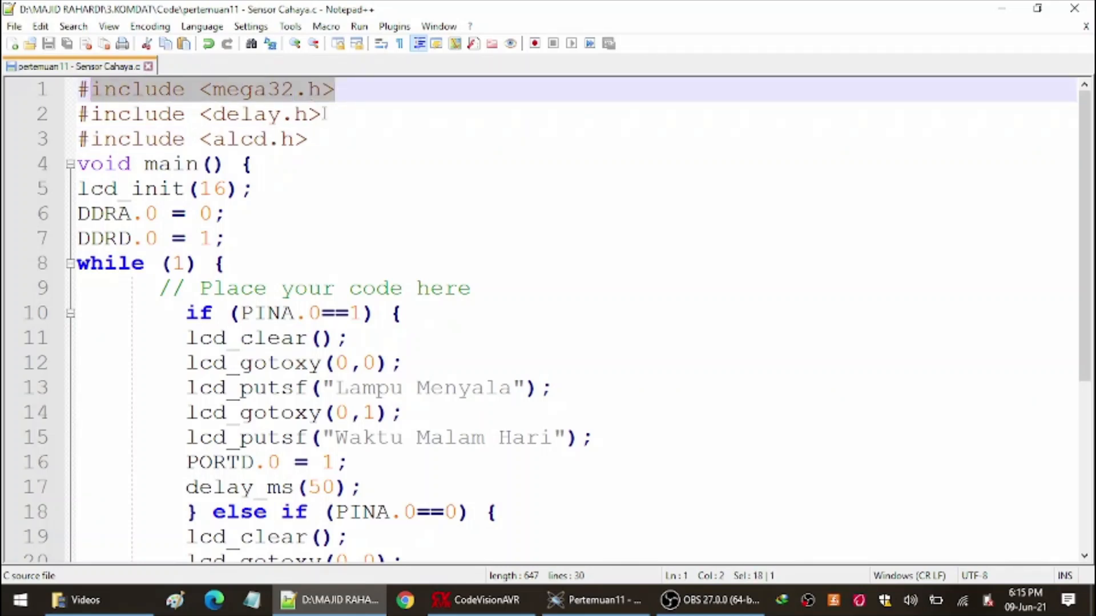
{"action": "left_click_drag", "start_coordinate": [323, 114], "coordinate": [211, 117]}
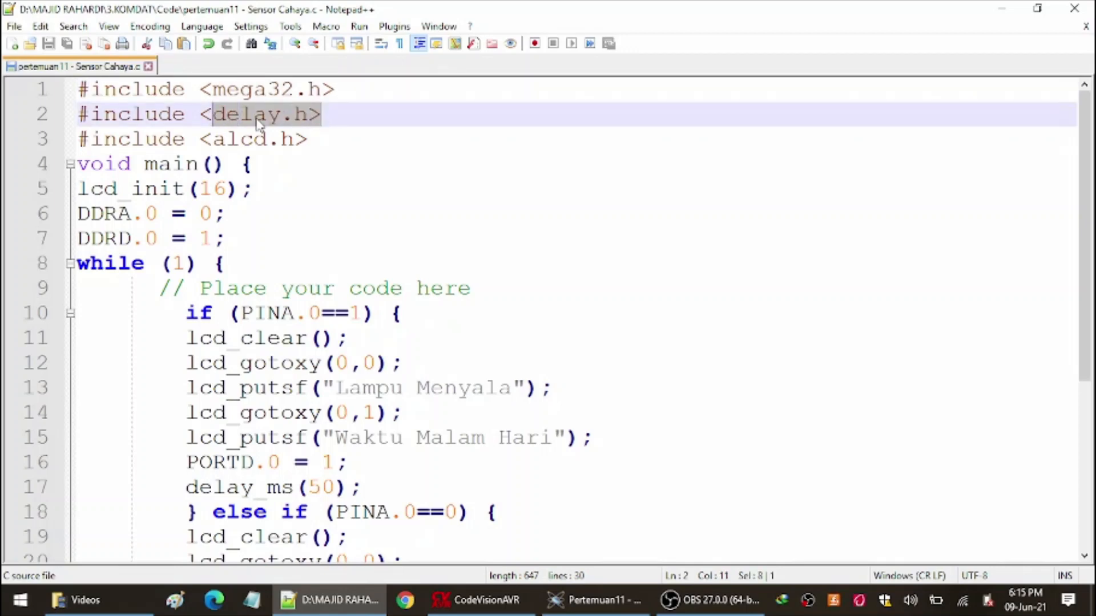
{"action": "left_click_drag", "start_coordinate": [322, 138], "coordinate": [197, 137]}
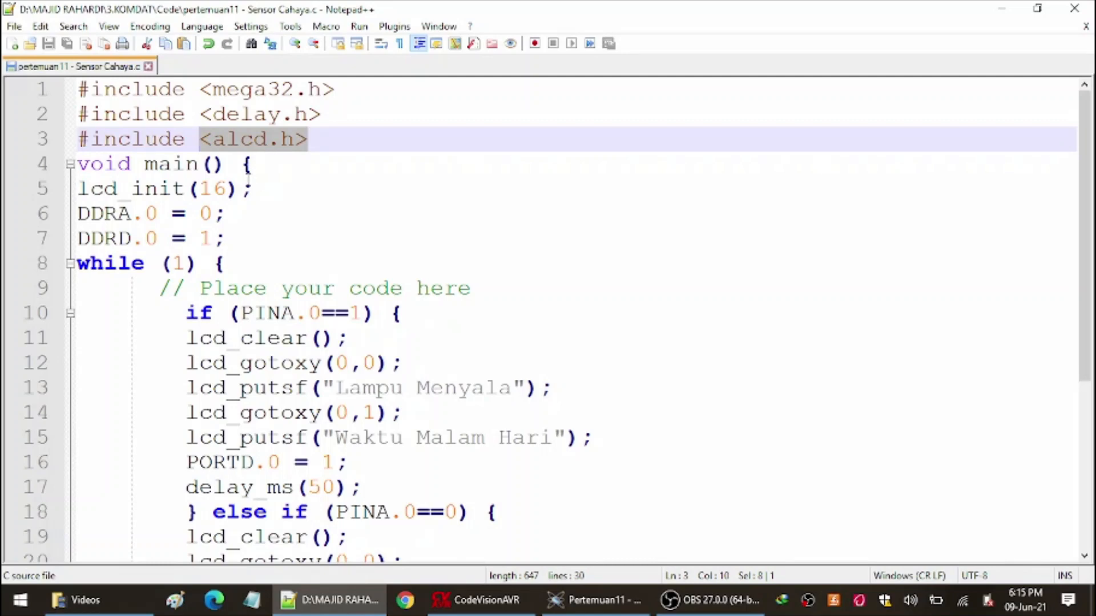
{"action": "left_click_drag", "start_coordinate": [254, 190], "coordinate": [80, 191]}
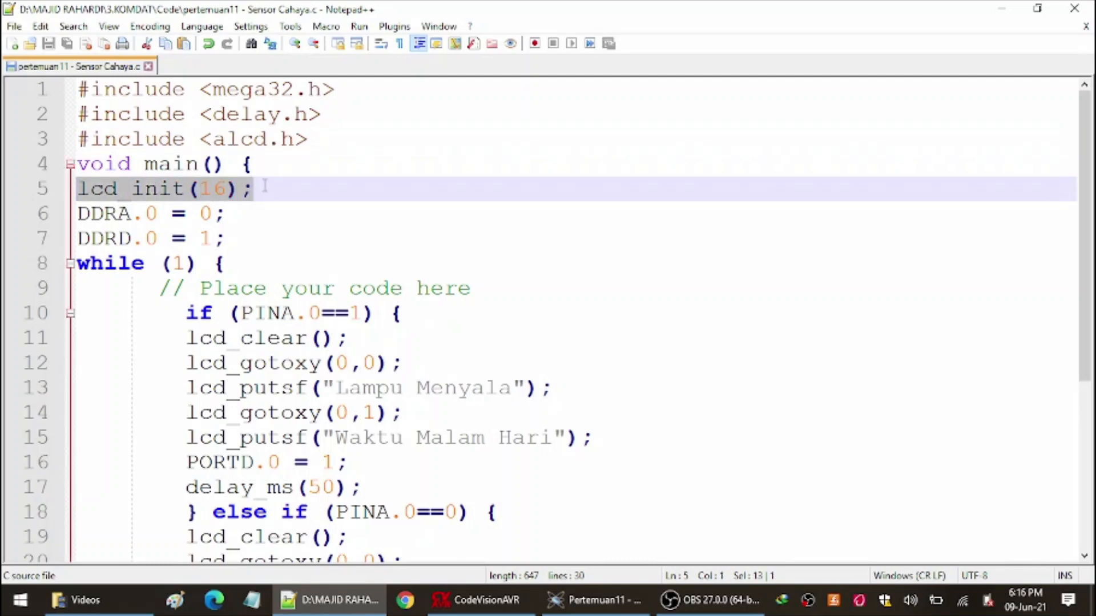
Compare the DDRA.0 and DDRD.0 direction settings in the code with the ATMEGA32 pin wiring in the Proteus schematic.
{"action": "left_click", "coordinate": [244, 214]}
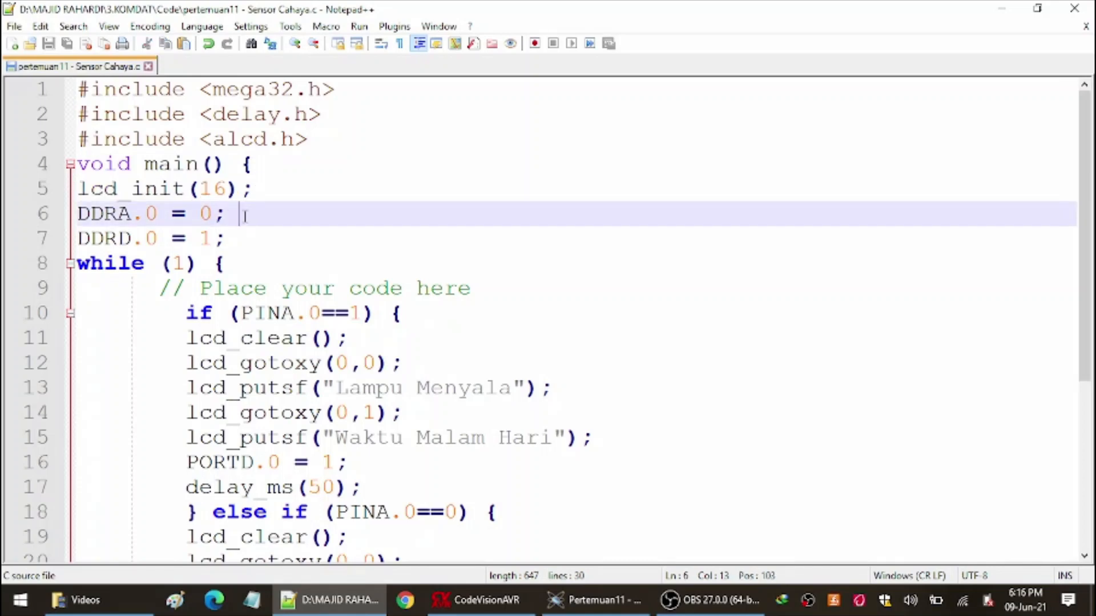
{"action": "left_click_drag", "start_coordinate": [260, 214], "coordinate": [79, 214]}
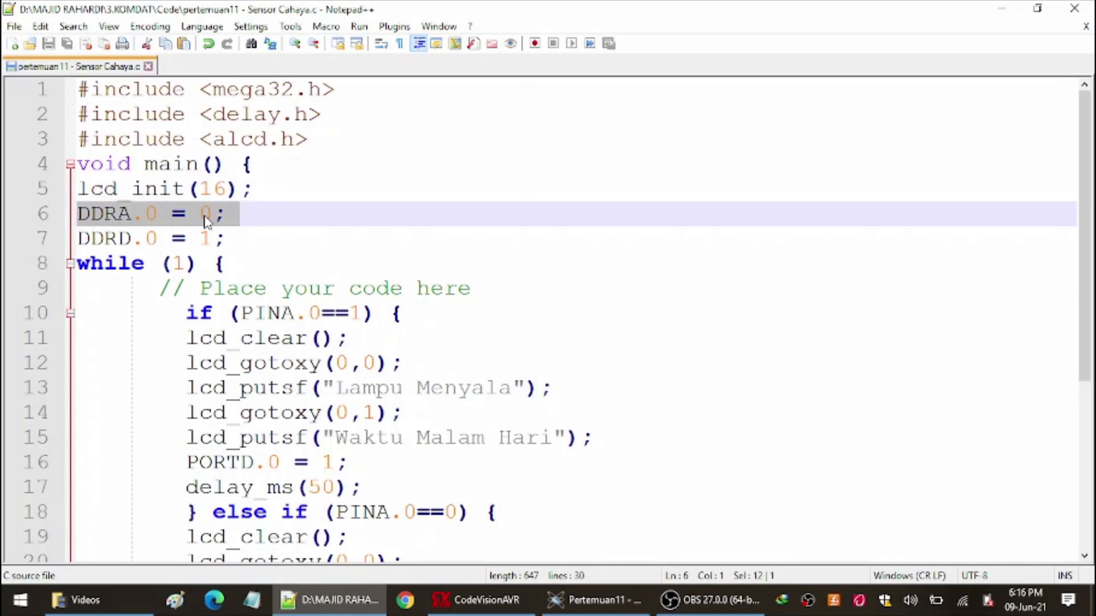
{"action": "left_click", "coordinate": [599, 599]}
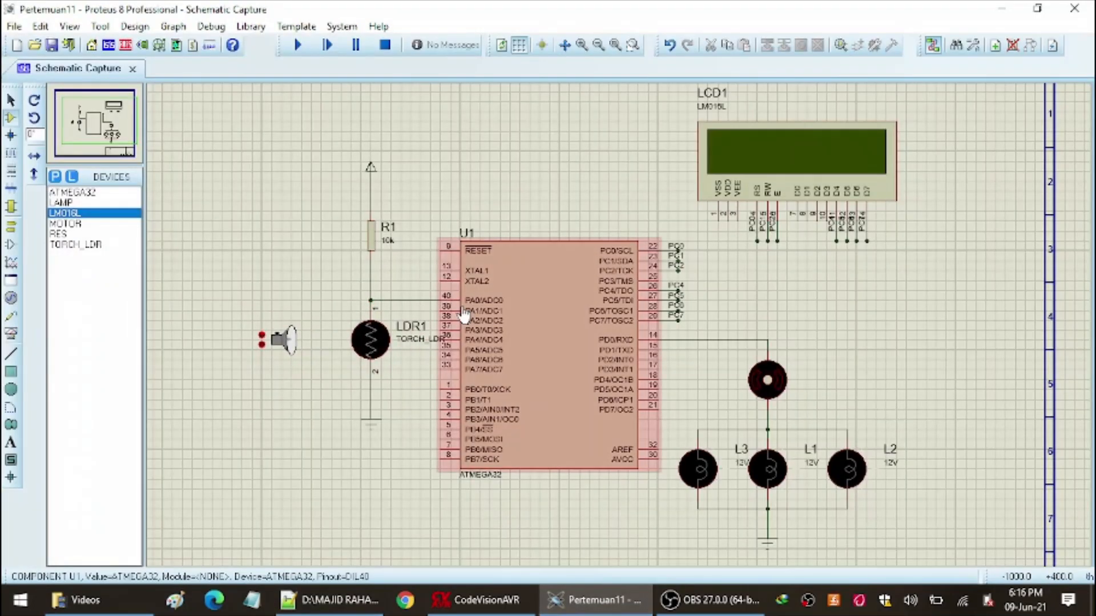
{"action": "left_click", "coordinate": [479, 599]}
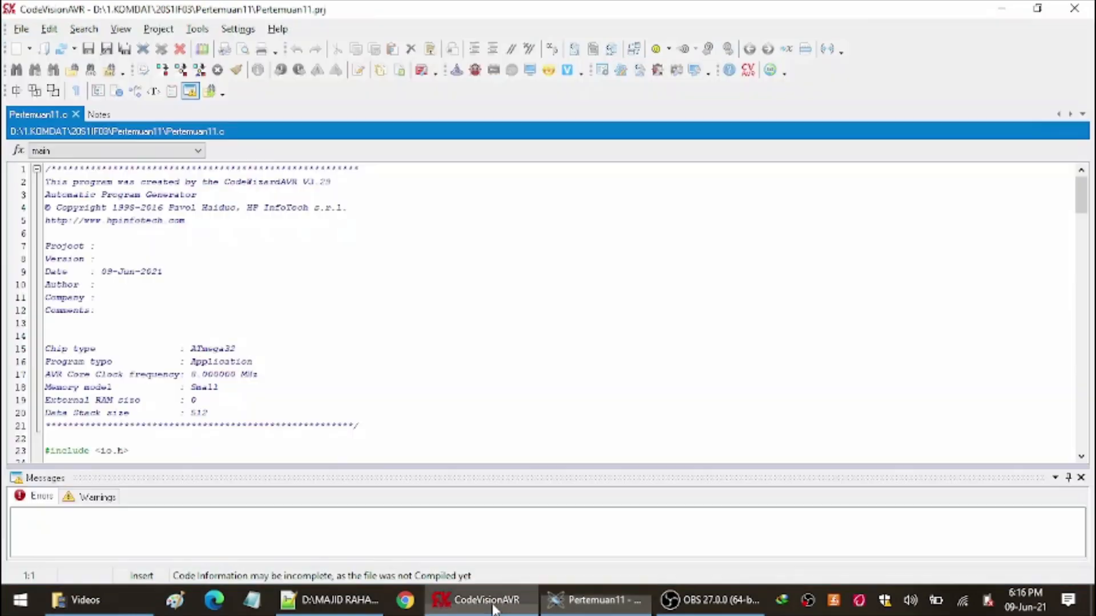
{"action": "left_click", "coordinate": [334, 601]}
{"action": "left_click", "coordinate": [211, 214]}
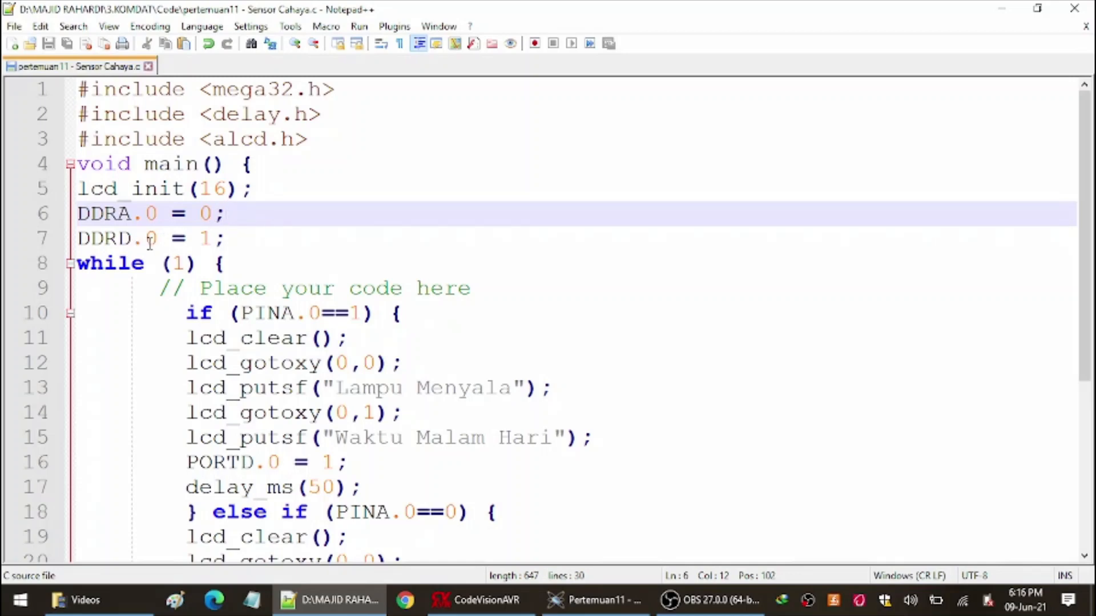
{"action": "left_click", "coordinate": [230, 237]}
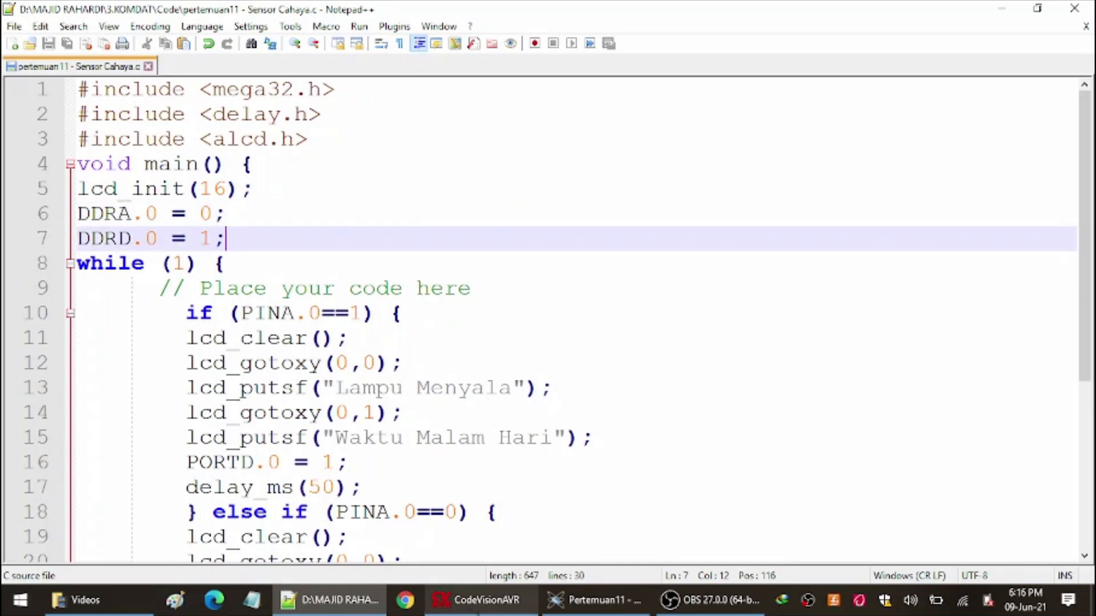
{"action": "left_click", "coordinate": [576, 612]}
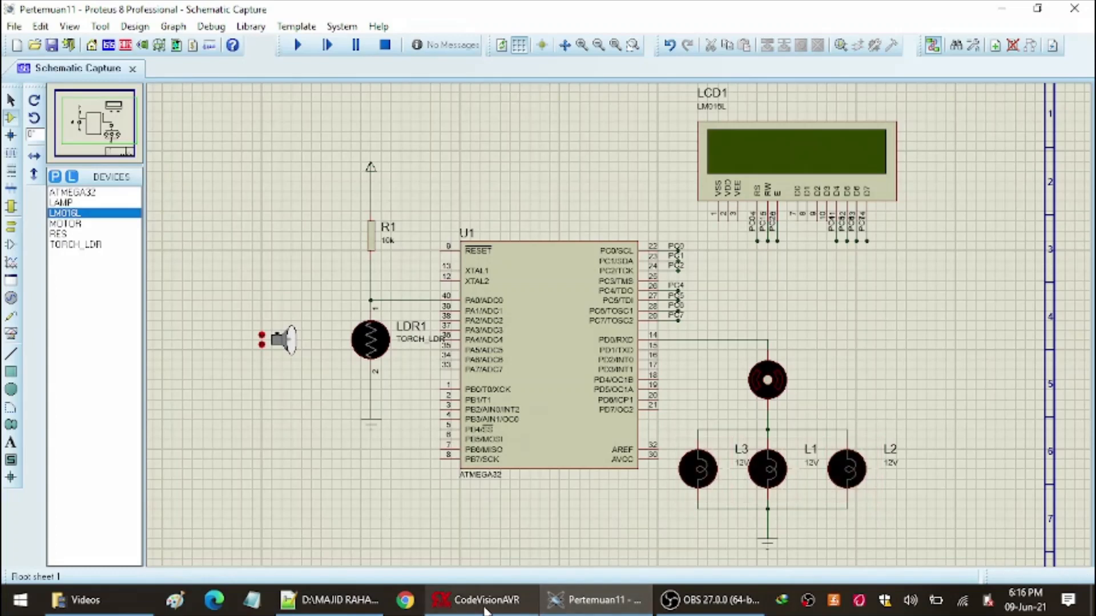
{"action": "left_click", "coordinate": [331, 600]}
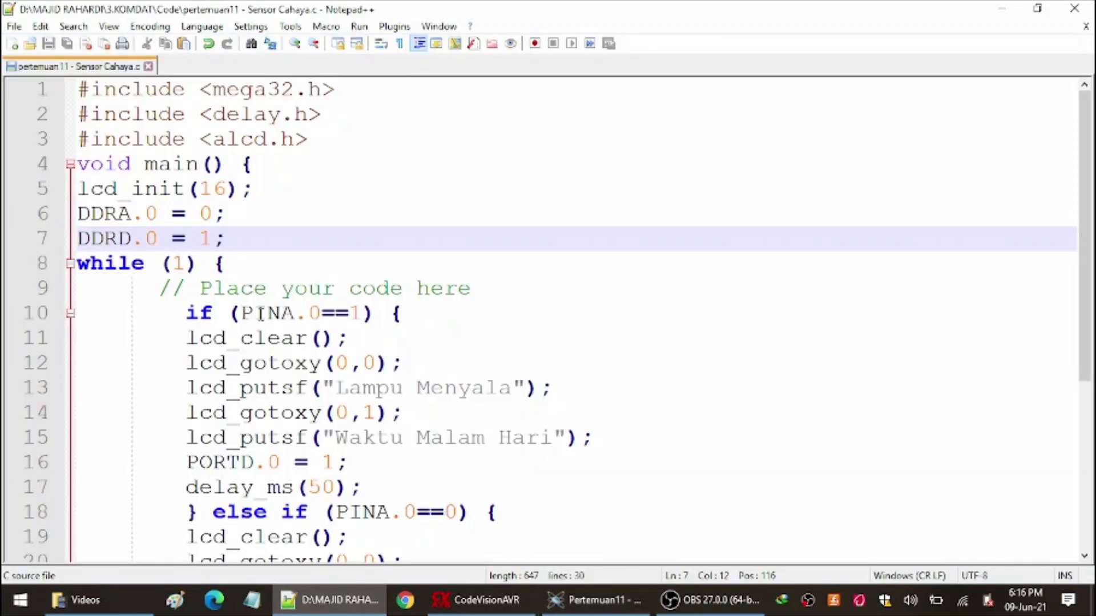
Examine the PINA.0==1 branch of the code, including its condition value and both LCD text lines.
{"action": "scroll", "coordinate": [260, 313], "scroll_direction": "down", "scroll_amount": 2}
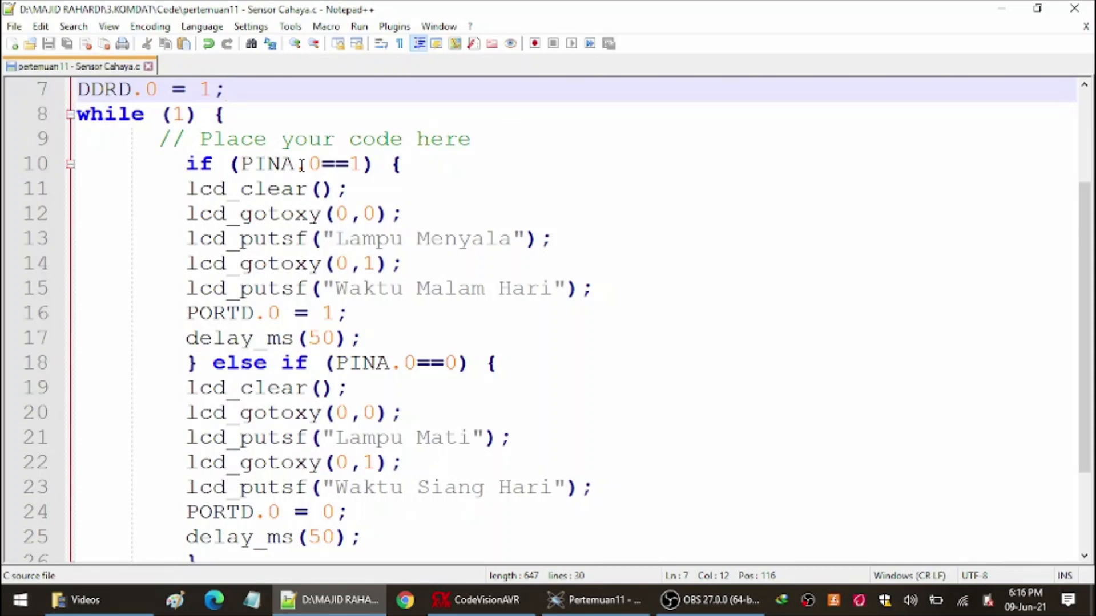
{"action": "double_click", "coordinate": [355, 164]}
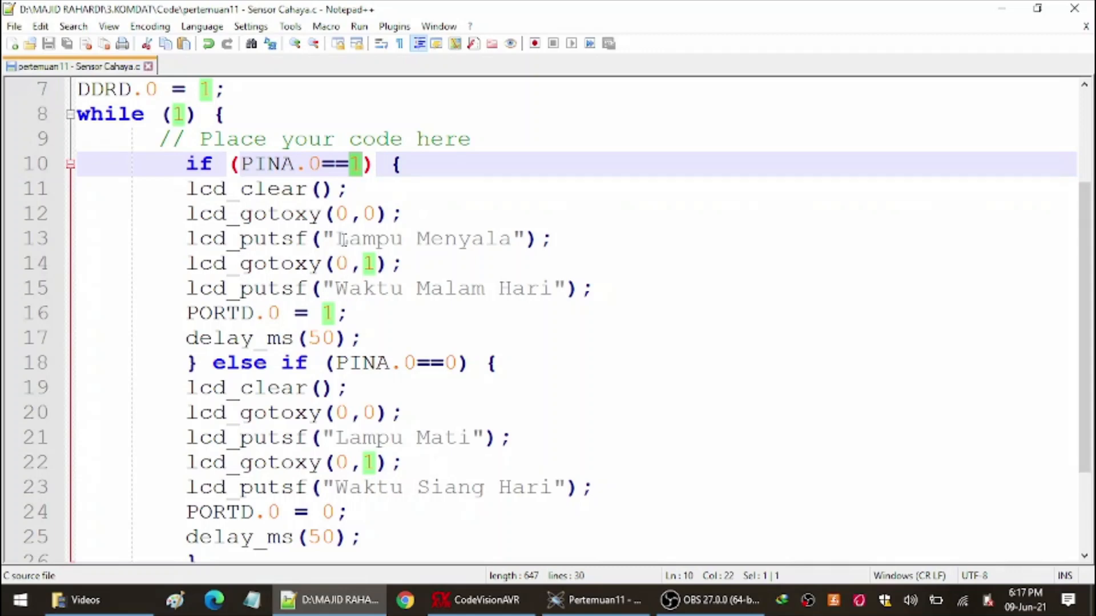
{"action": "left_click_drag", "start_coordinate": [336, 238], "coordinate": [514, 231]}
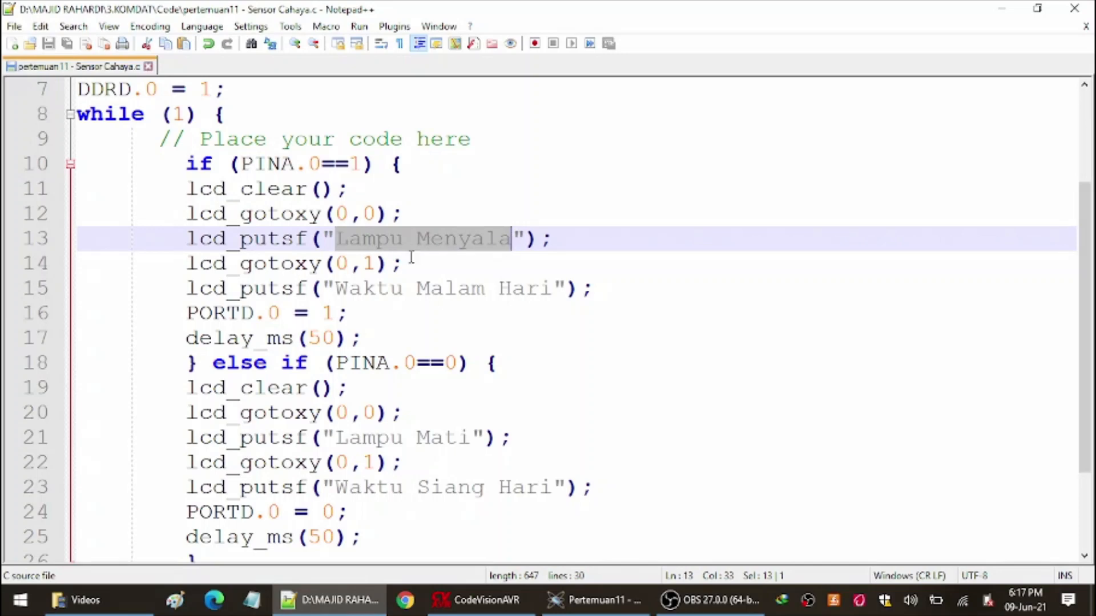
{"action": "left_click_drag", "start_coordinate": [340, 289], "coordinate": [539, 288]}
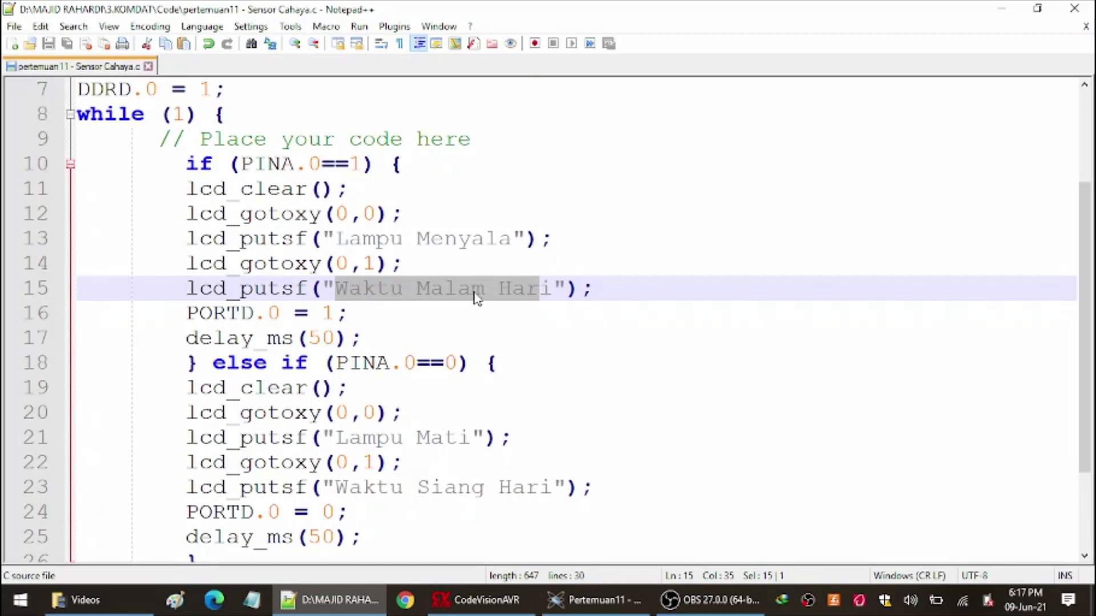
Examine the PINA.0==0 branch of the code, including its condition value, both LCD text lines and the delay.
{"action": "scroll", "coordinate": [473, 296], "scroll_direction": "down", "scroll_amount": 1}
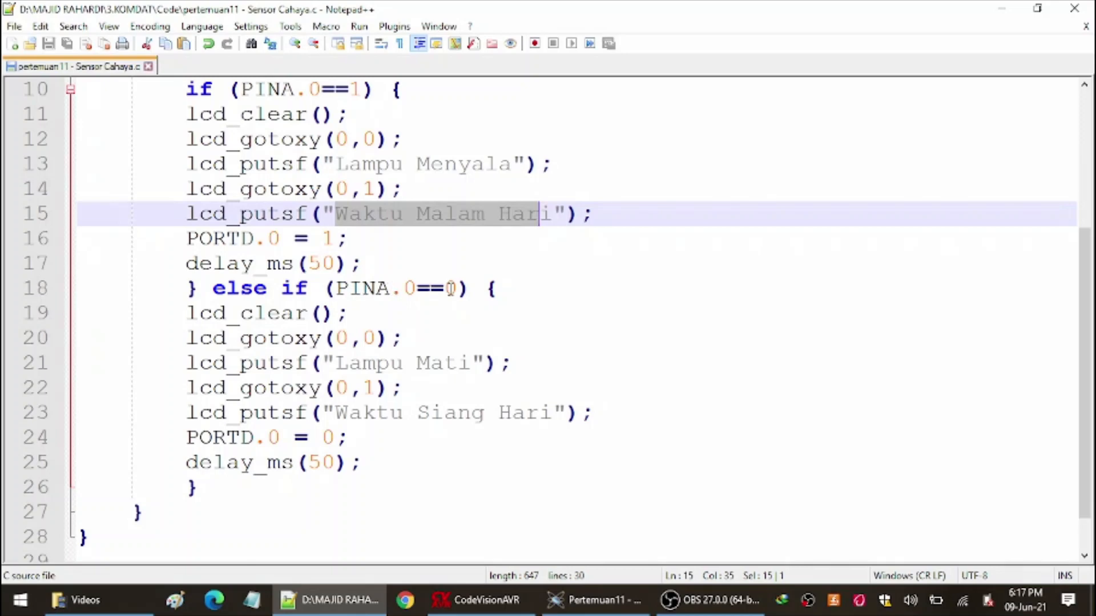
{"action": "double_click", "coordinate": [450, 288]}
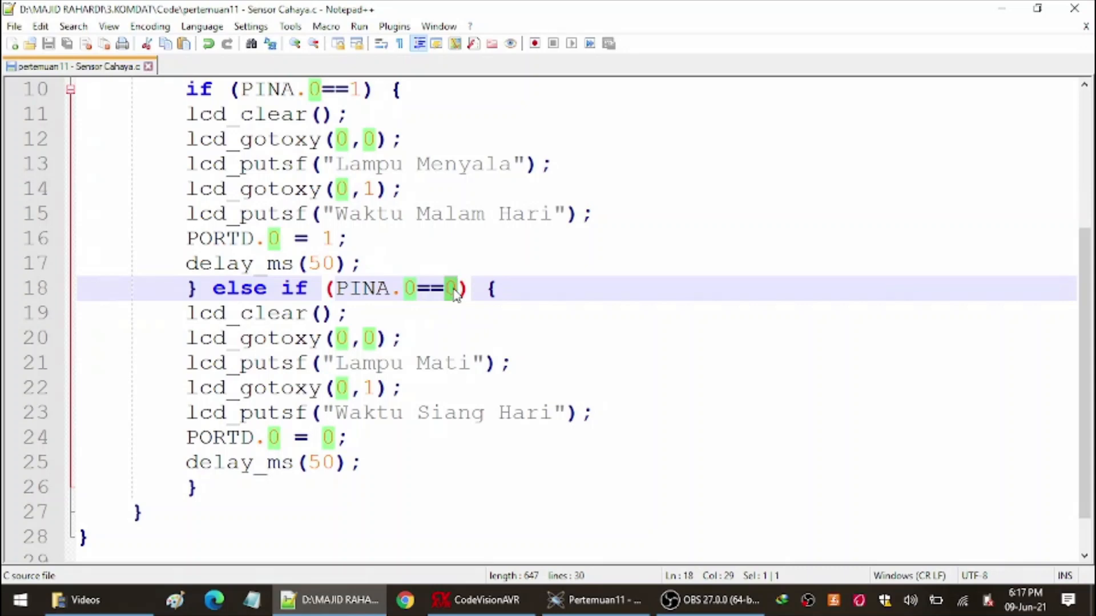
{"action": "left_click_drag", "start_coordinate": [340, 366], "coordinate": [469, 363]}
{"action": "left_click_drag", "start_coordinate": [336, 415], "coordinate": [543, 410]}
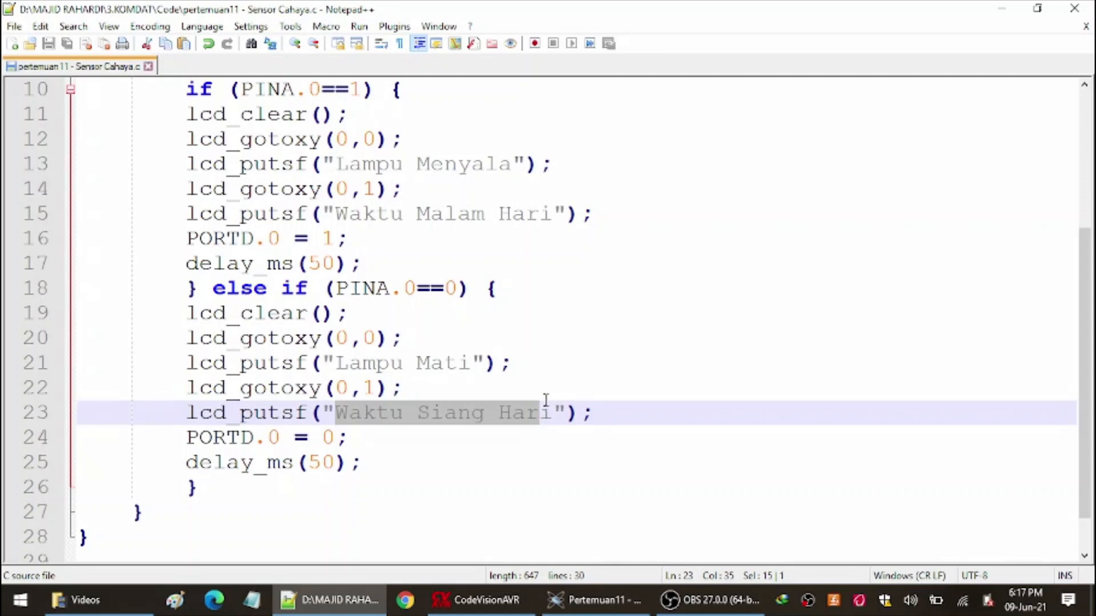
{"action": "left_click", "coordinate": [387, 459]}
Copy the entire Sensor Cahaya code and replace all contents of Pertemuan11.c in CodeVisionAVR with it.
{"action": "scroll", "coordinate": [389, 455], "scroll_direction": "up", "scroll_amount": 1}
{"action": "scroll", "coordinate": [389, 455], "scroll_direction": "up", "scroll_amount": 2}
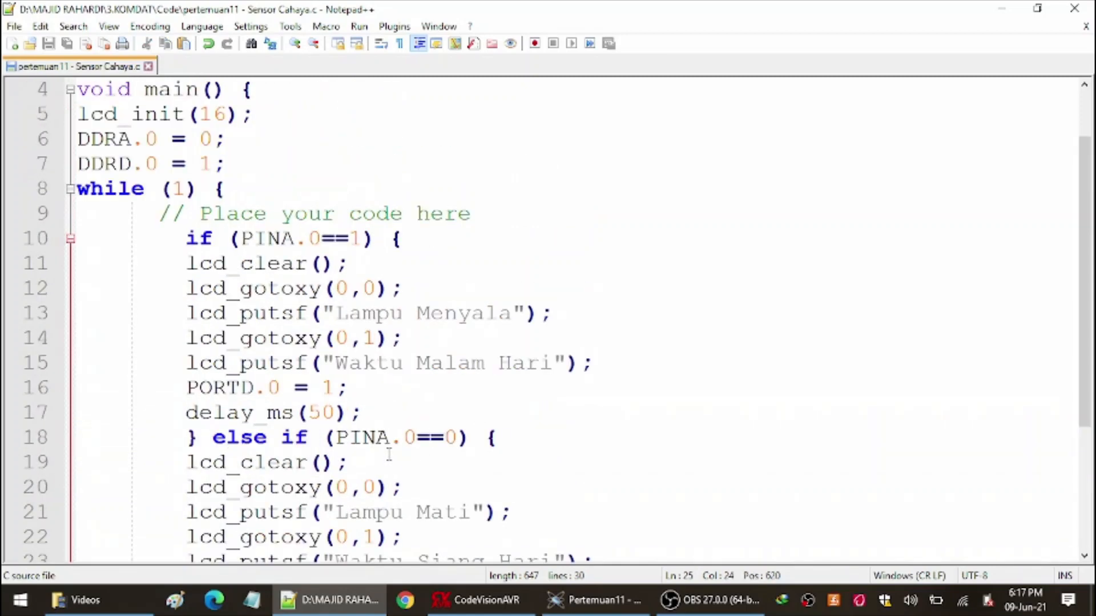
{"action": "key", "text": "ctrl+a"}
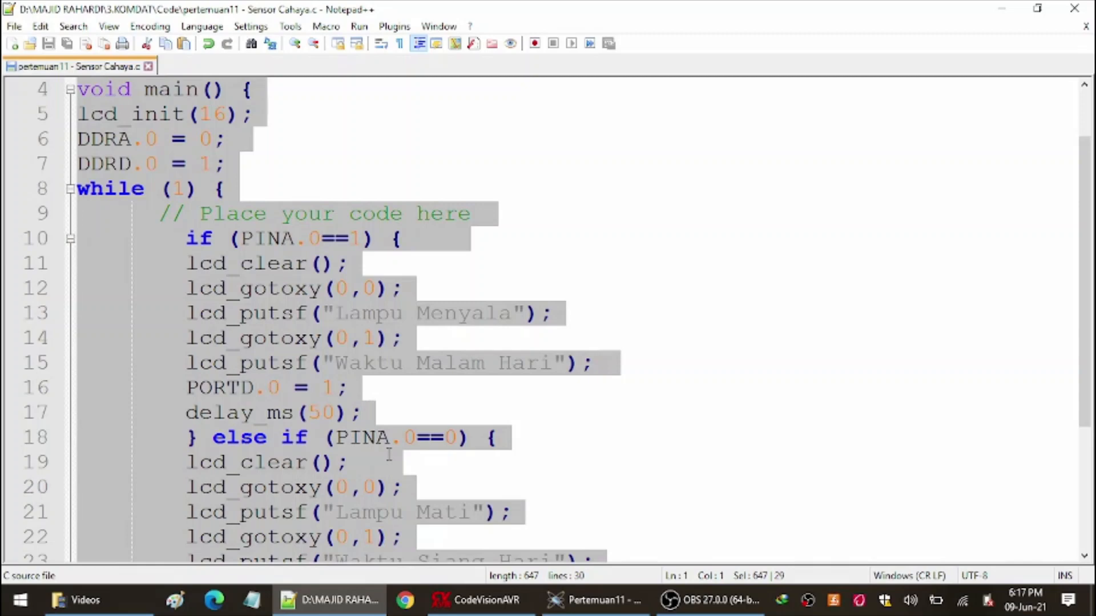
{"action": "left_click", "coordinate": [460, 609]}
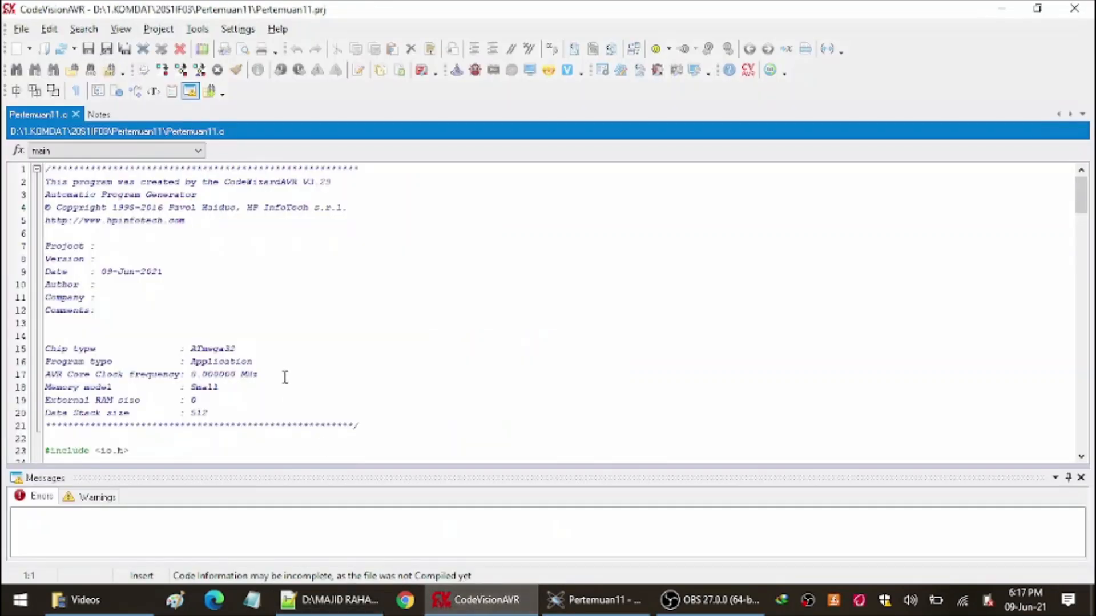
{"action": "key", "text": "ctrl+a"}
{"action": "key", "text": "ctrl+v"}
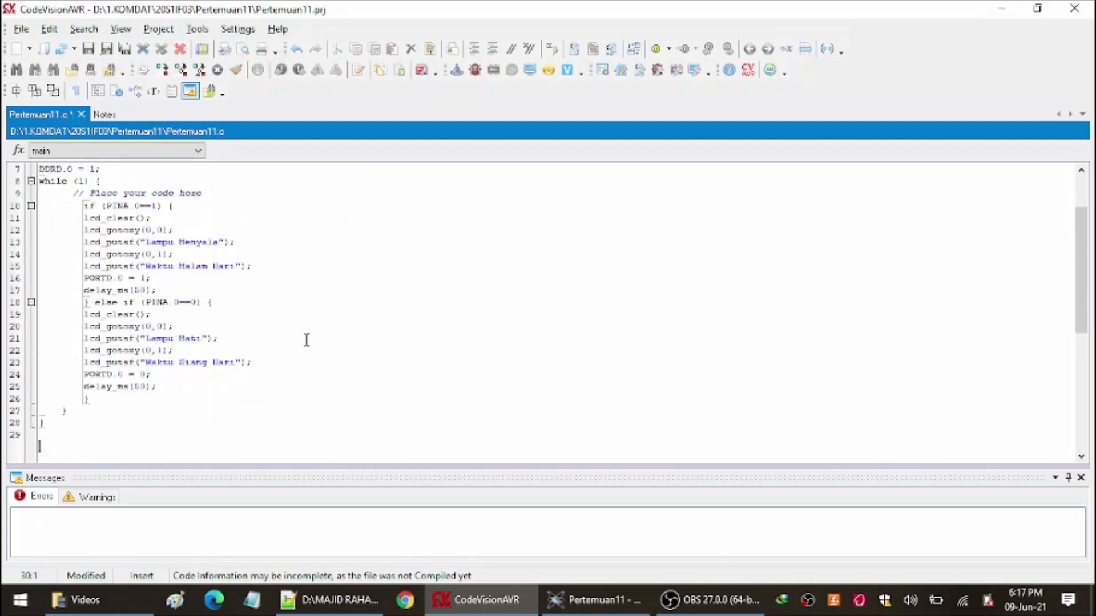
Save Pertemuan11.c, run Build All on the project and dismiss the build information.
{"action": "key", "text": "ctrl+s"}
{"action": "left_click", "coordinate": [158, 29]}
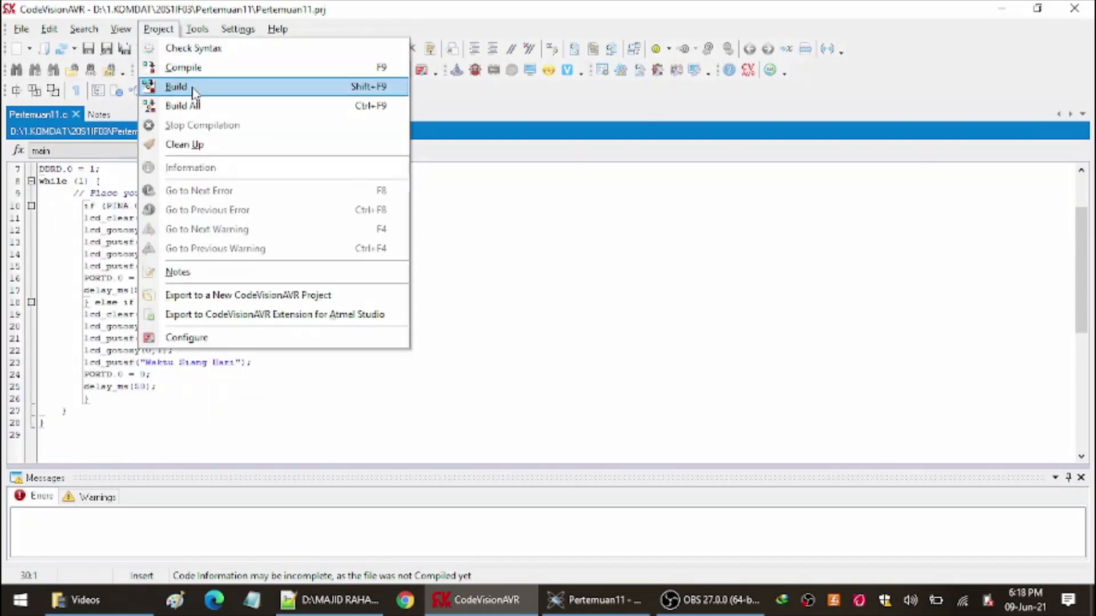
{"action": "left_click", "coordinate": [195, 106]}
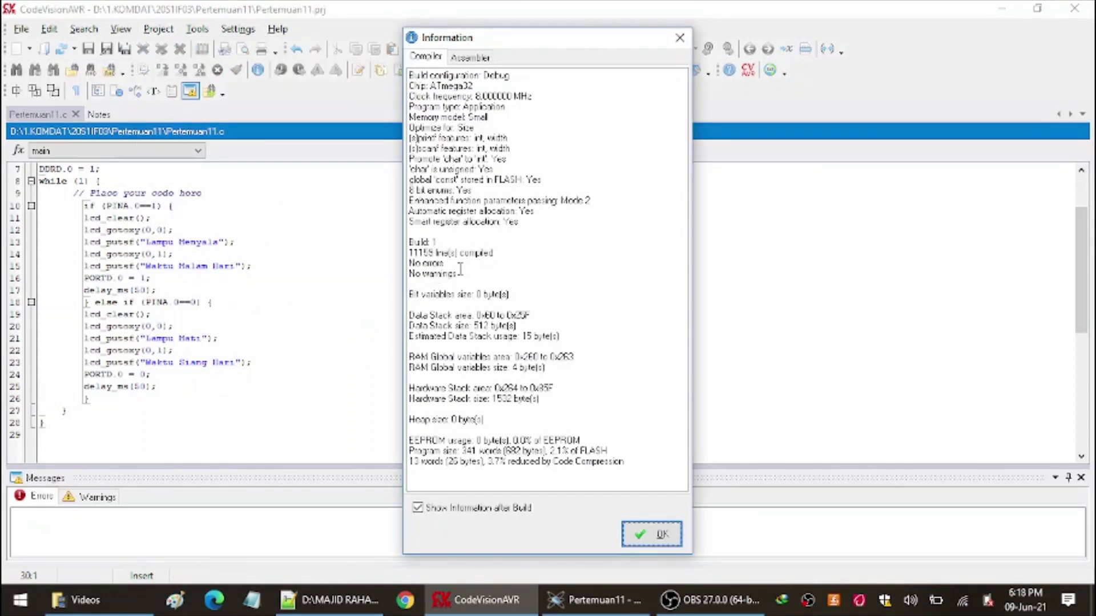
{"action": "left_click", "coordinate": [656, 534]}
In Proteus, load Pertemuan11.hex from the Debug\Exe folder as the program file of the ATMEGA32.
{"action": "left_click", "coordinate": [594, 599]}
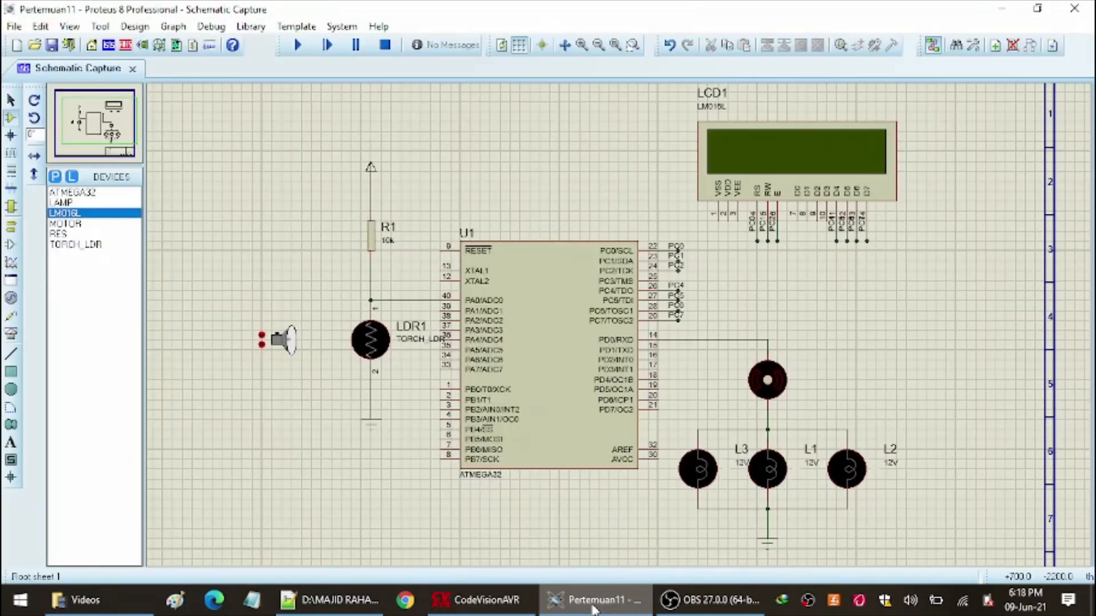
{"action": "double_click", "coordinate": [534, 336]}
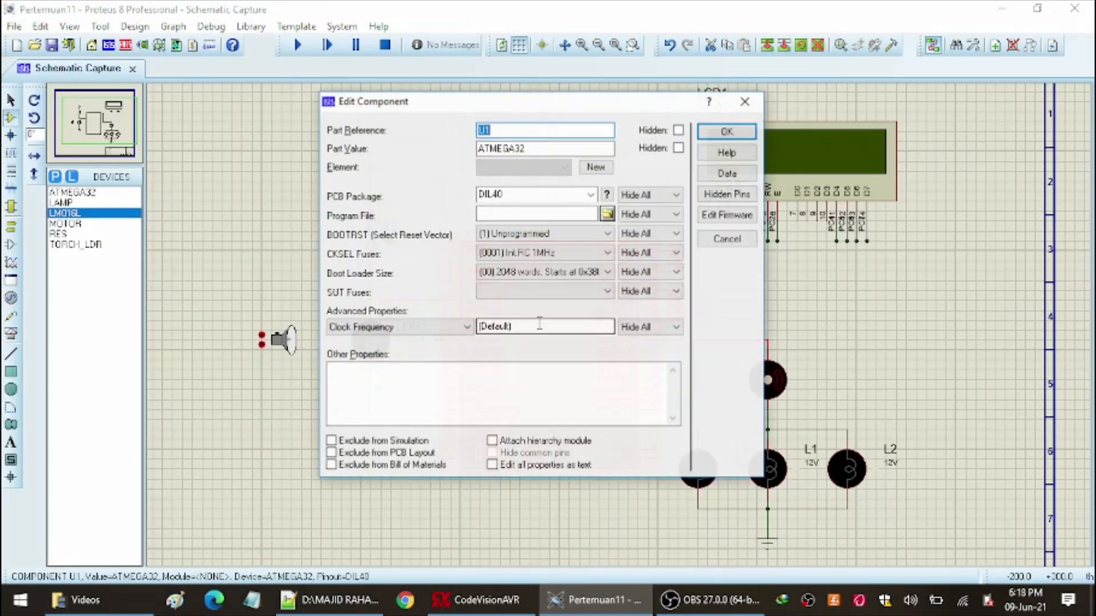
{"action": "left_click", "coordinate": [607, 214]}
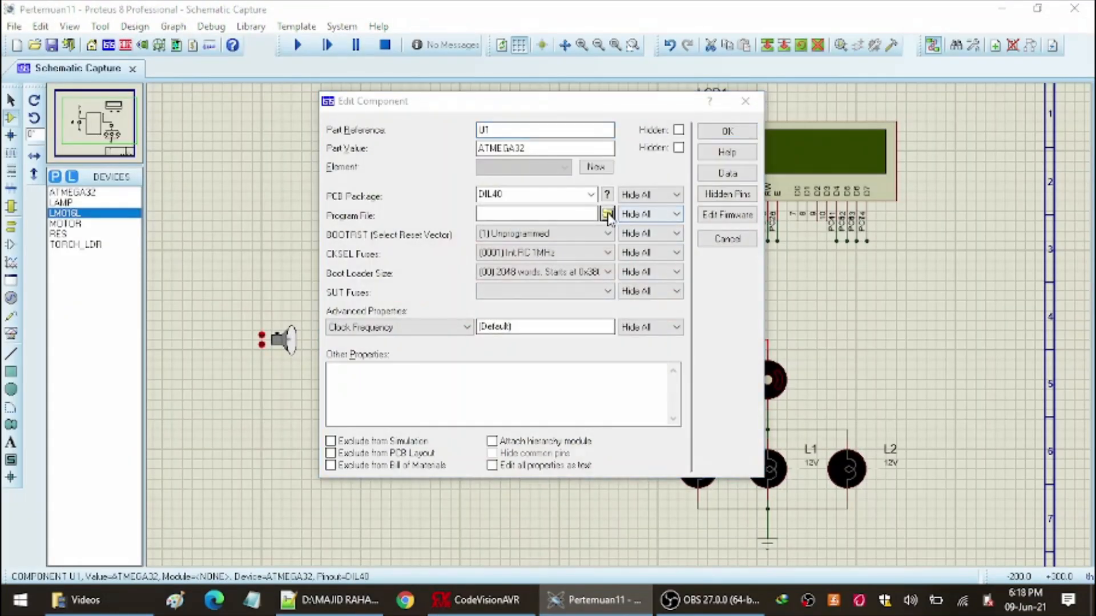
{"action": "double_click", "coordinate": [454, 188]}
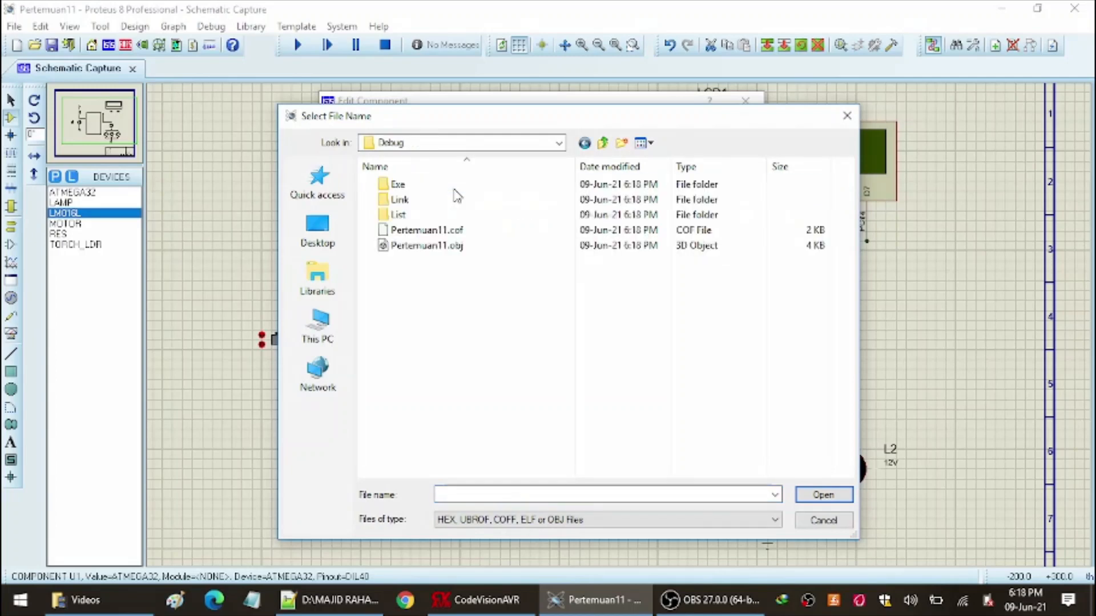
{"action": "double_click", "coordinate": [454, 188]}
{"action": "left_click", "coordinate": [487, 207]}
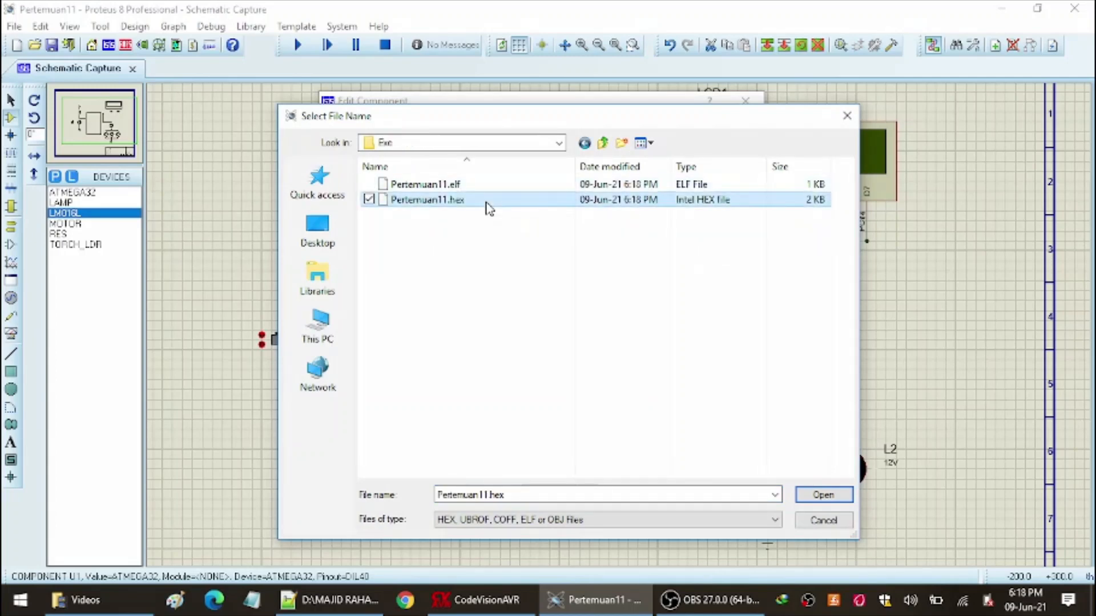
{"action": "left_click", "coordinate": [814, 496]}
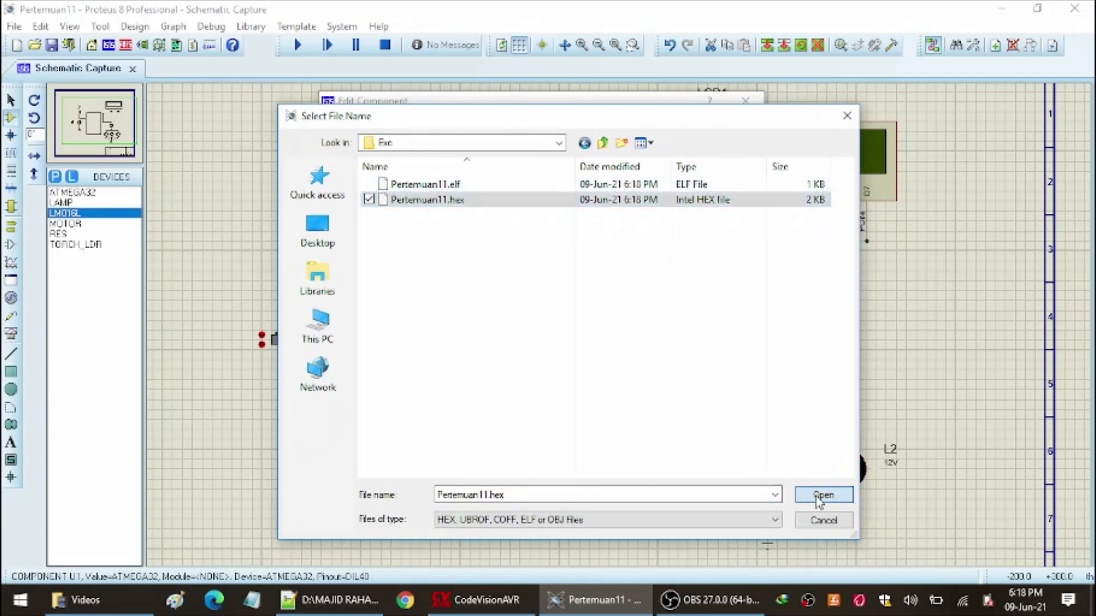
Set the ATMEGA32's CKSEL fuses to (0100) Int.RC 8MHz and apply the component properties.
{"action": "left_click", "coordinate": [545, 253]}
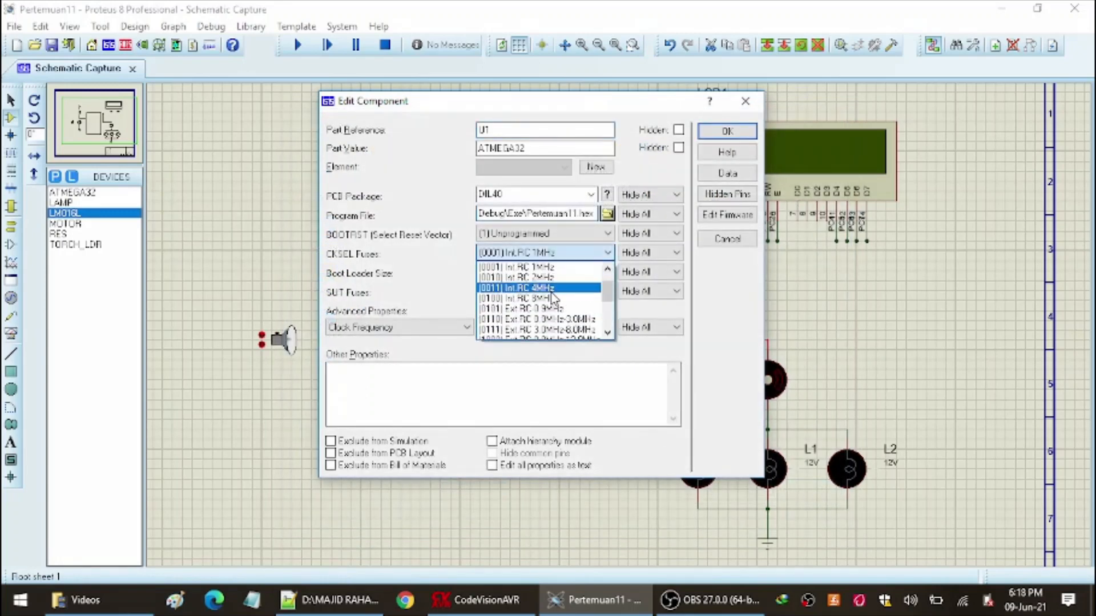
{"action": "left_click", "coordinate": [554, 303]}
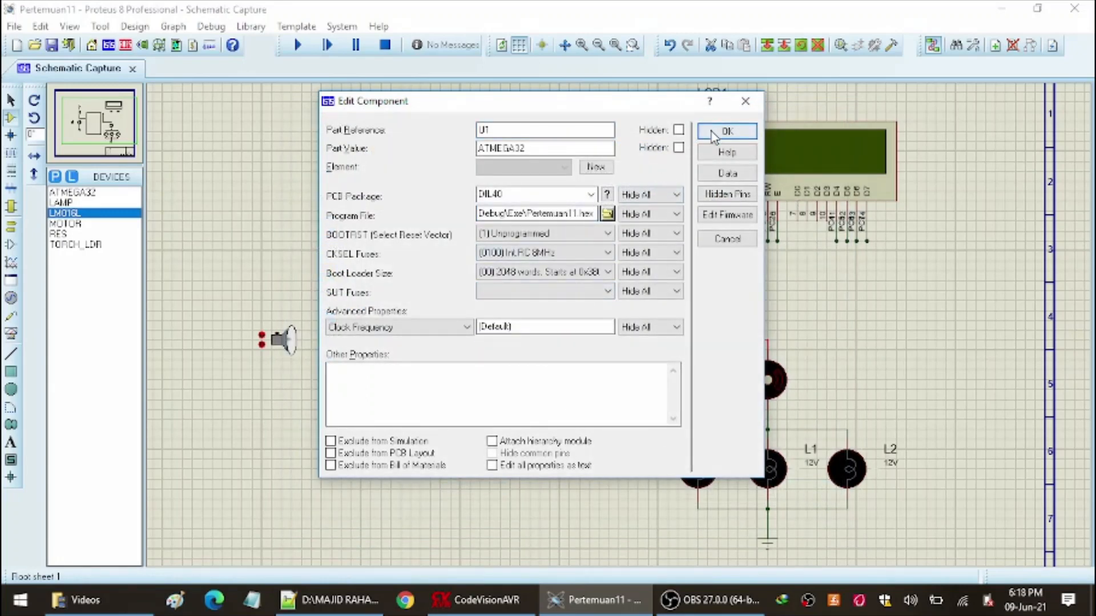
{"action": "left_click", "coordinate": [715, 135]}
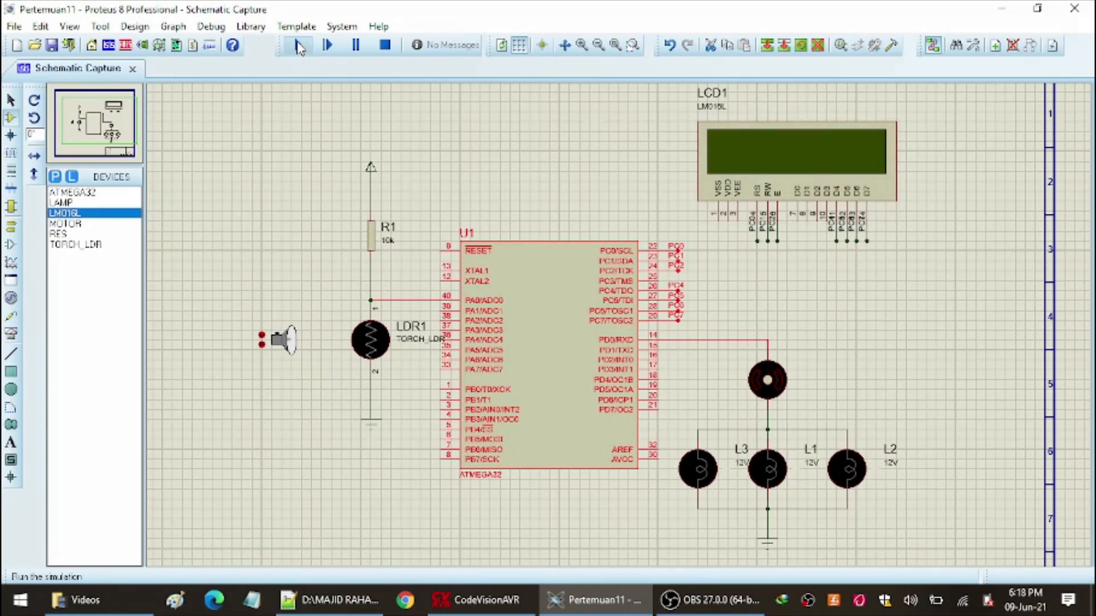
Run the simulation and move the torch from its farthest position up close to LDR1 to test the daylight condition.
{"action": "left_click", "coordinate": [299, 46]}
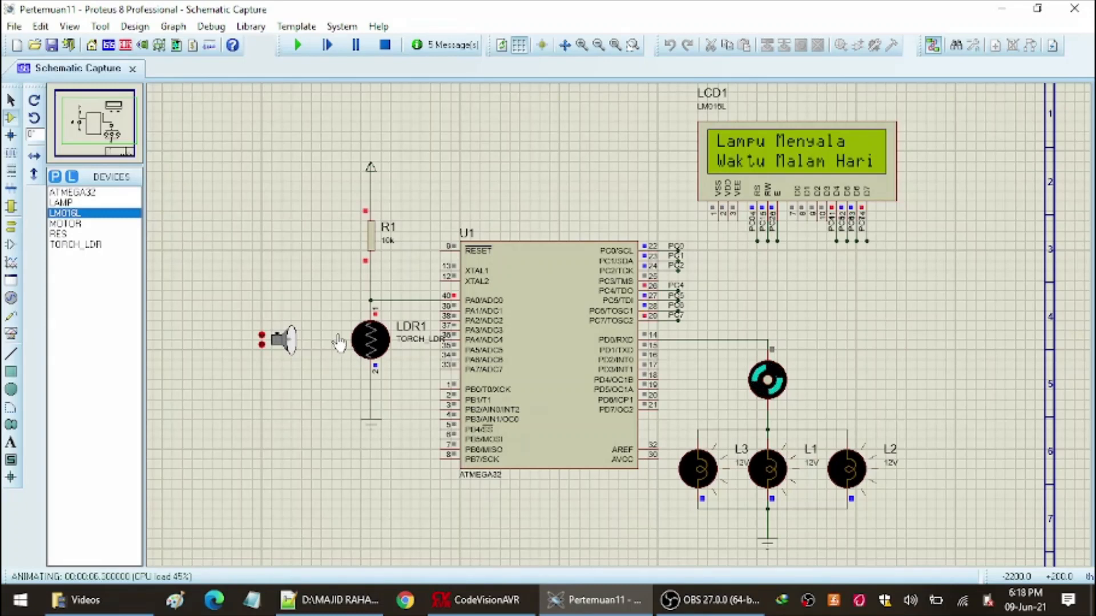
{"action": "left_click", "coordinate": [261, 337]}
{"action": "left_click", "coordinate": [260, 337]}
{"action": "left_click", "coordinate": [260, 337]}
{"action": "left_click", "coordinate": [260, 336]}
{"action": "left_click", "coordinate": [260, 337]}
{"action": "left_click", "coordinate": [261, 336]}
{"action": "left_click", "coordinate": [260, 337]}
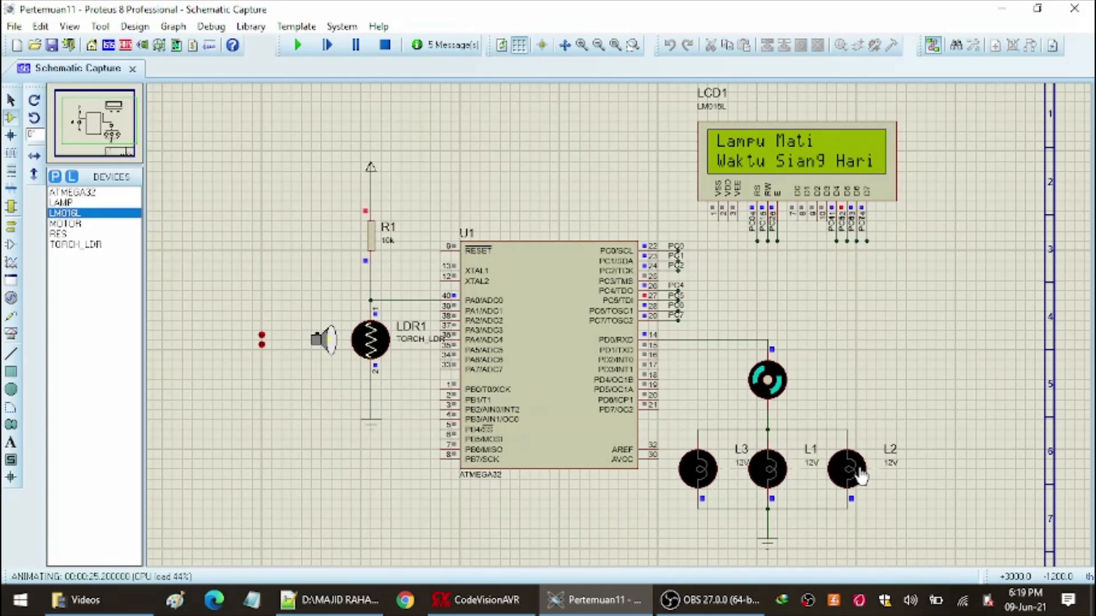
Move the torch stepwise away from LDR1 back to its farthest position to test the night condition.
{"action": "left_click", "coordinate": [262, 345]}
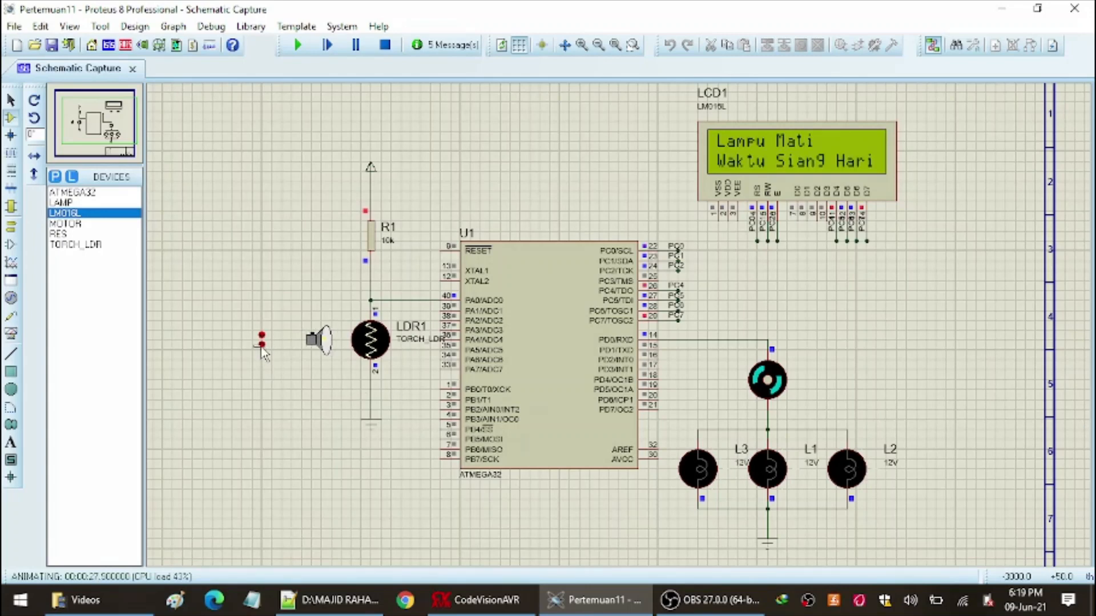
{"action": "left_click", "coordinate": [261, 345]}
{"action": "left_click", "coordinate": [262, 345]}
{"action": "left_click", "coordinate": [261, 345]}
{"action": "left_click", "coordinate": [261, 345]}
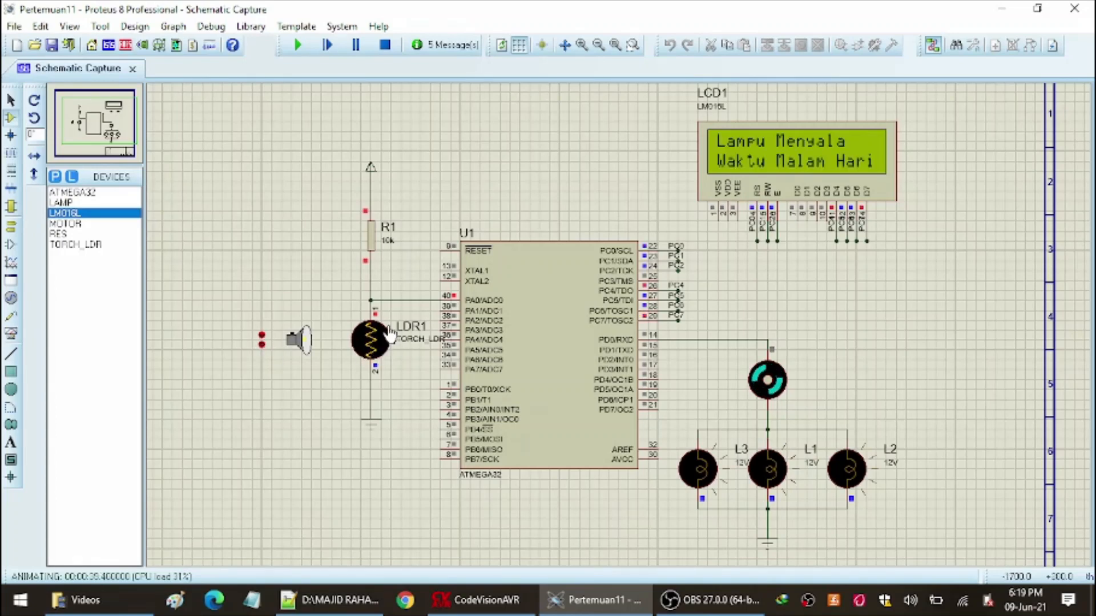
{"action": "left_click", "coordinate": [261, 346]}
{"action": "left_click", "coordinate": [260, 346]}
{"action": "left_click", "coordinate": [261, 346]}
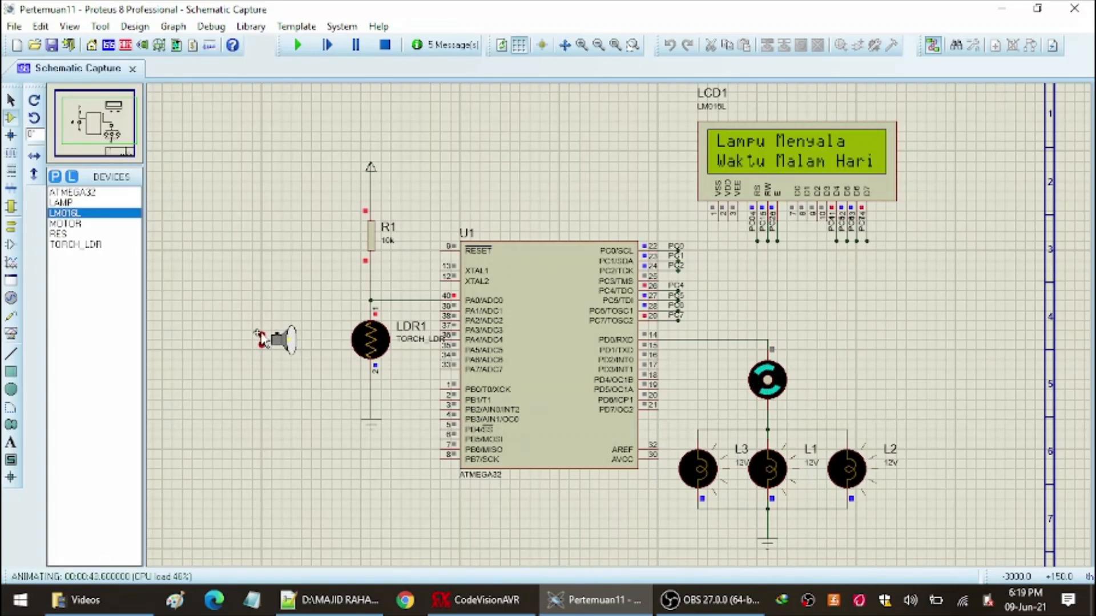
Bring the torch close to LDR1 again to repeat the daylight test in the running simulation.
{"action": "left_click", "coordinate": [261, 335]}
{"action": "left_click", "coordinate": [261, 335]}
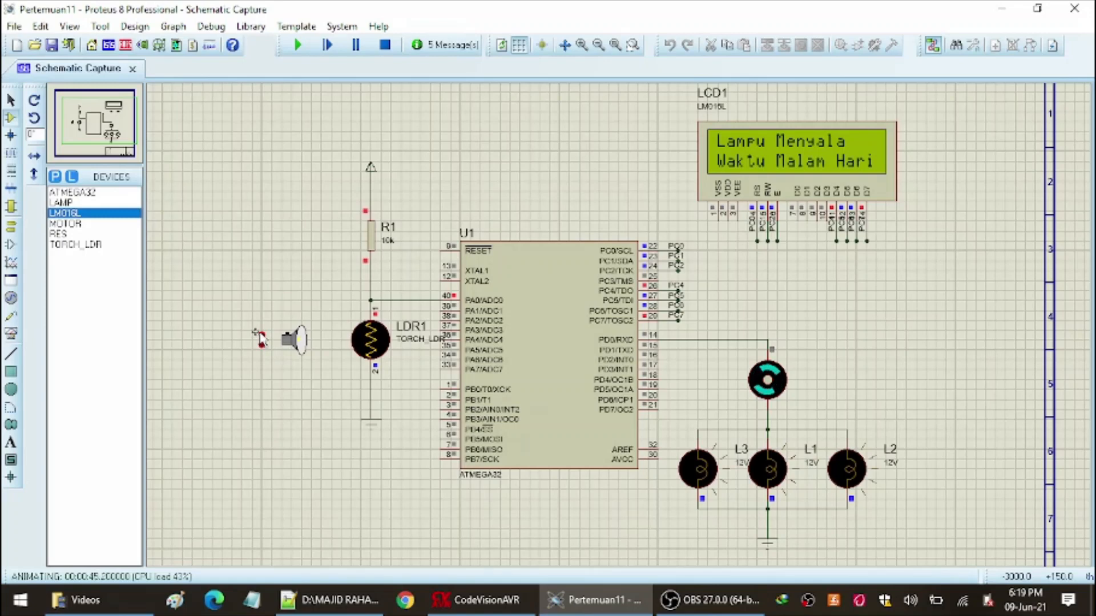
{"action": "left_click", "coordinate": [261, 335]}
{"action": "left_click", "coordinate": [261, 336]}
{"action": "left_click", "coordinate": [261, 336]}
{"action": "left_click", "coordinate": [262, 335]}
{"action": "left_click", "coordinate": [261, 335]}
{"action": "left_click", "coordinate": [262, 335]}
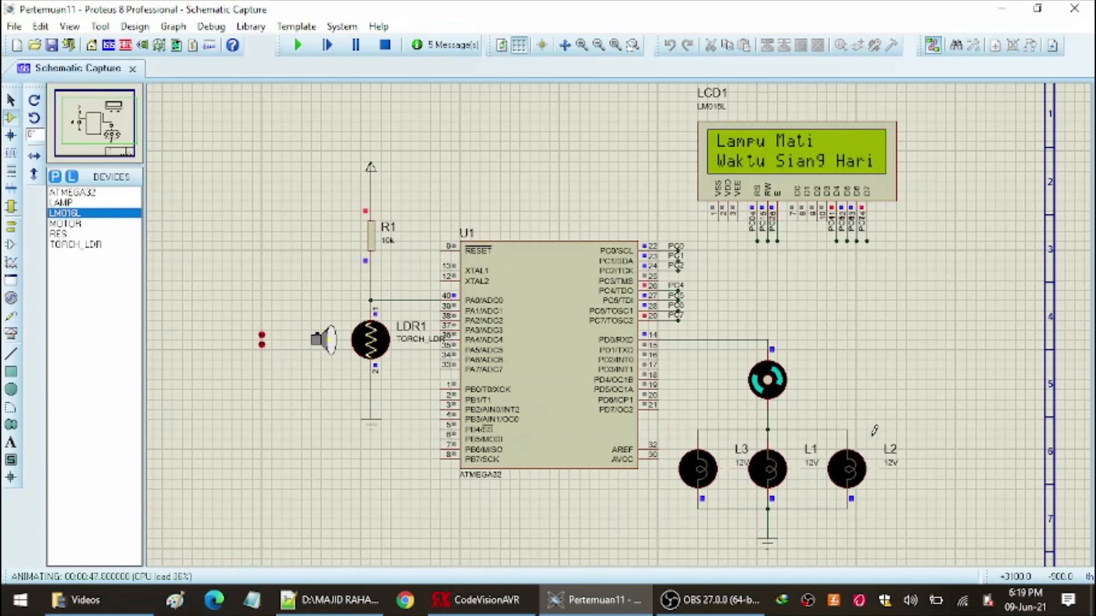